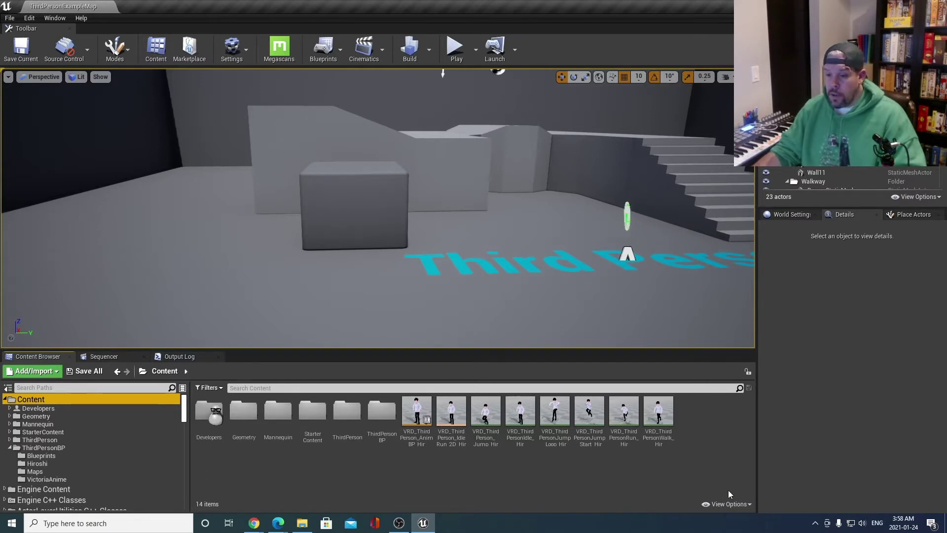
Check the content display options and open the VRM4U_LiveLinkFace map from the VRM4U Content folder's Maps/latest subfolder.
click(729, 503)
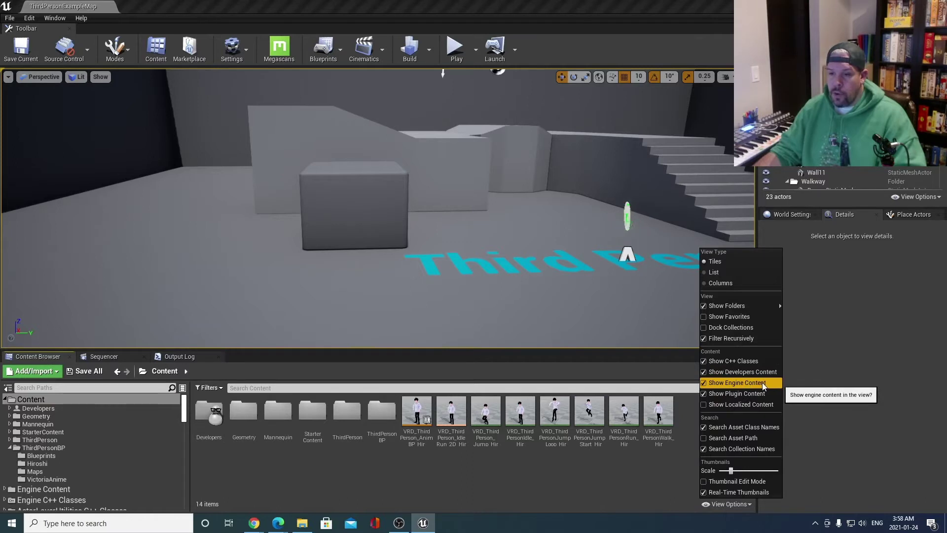
click(483, 493)
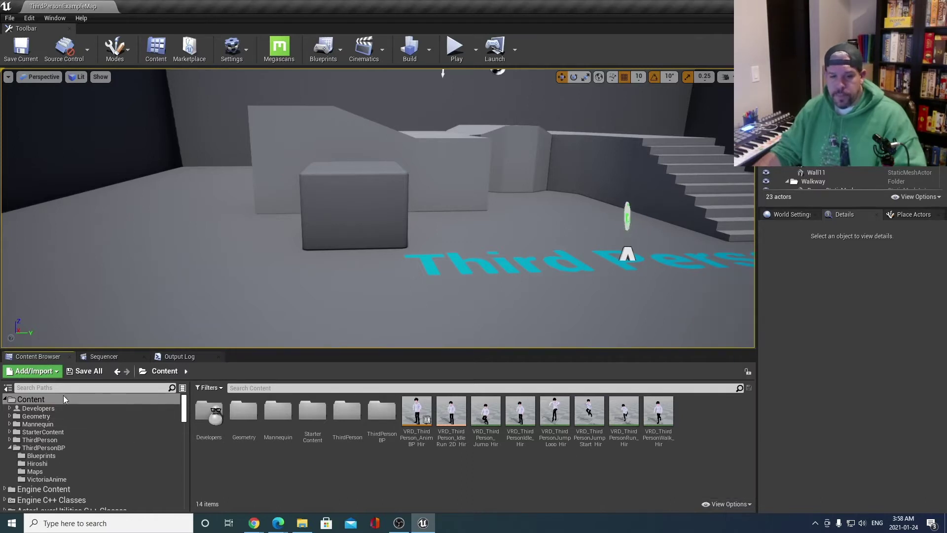
drag(186, 410, 185, 496)
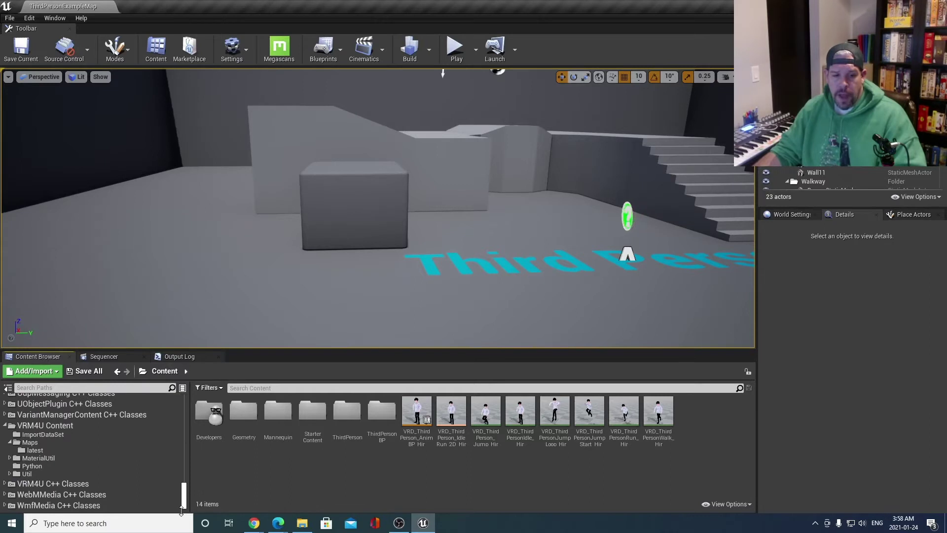
click(5, 425)
click(50, 475)
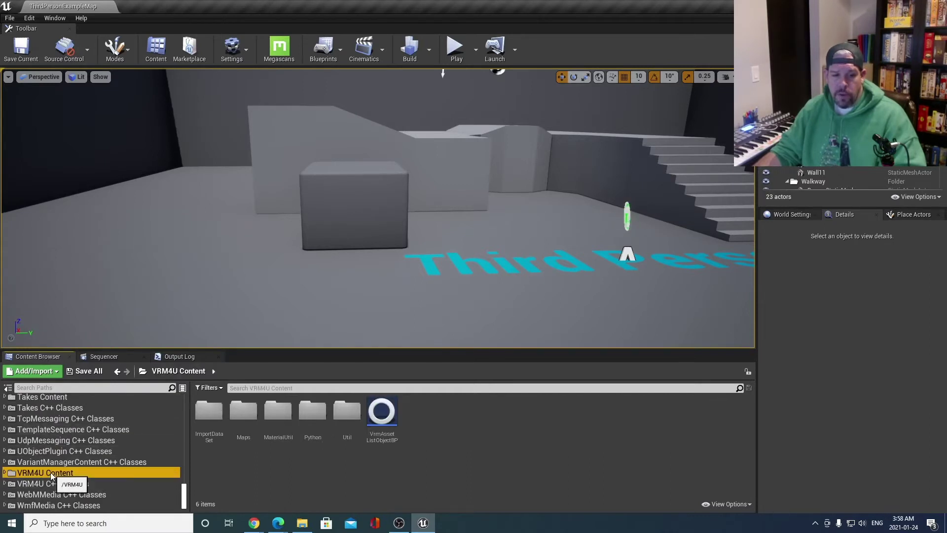
double_click(243, 409)
double_click(218, 412)
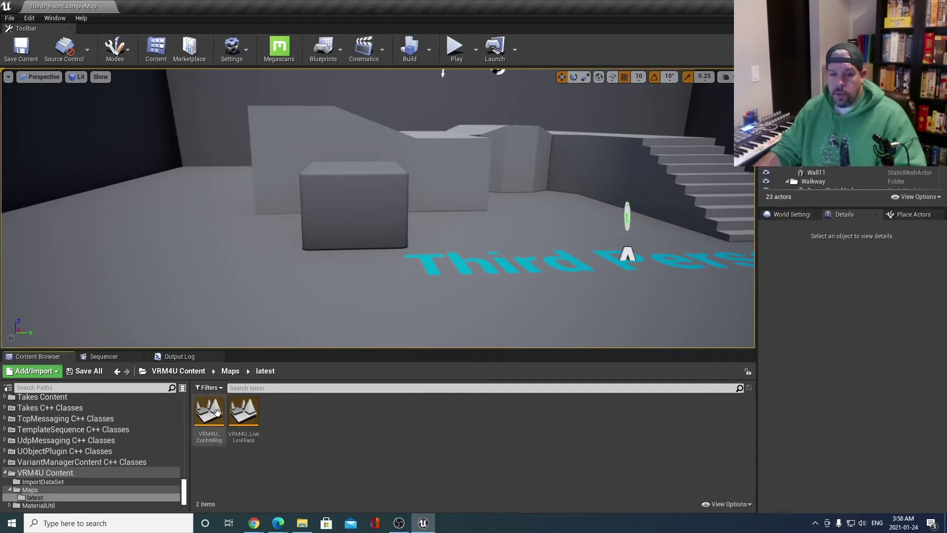
double_click(243, 412)
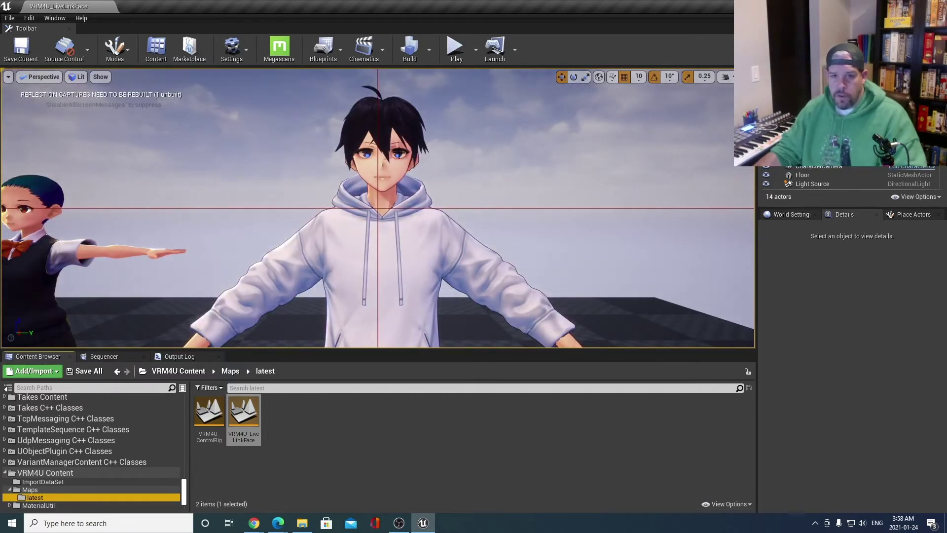
Select the character in the white hoodie and review its animation, spring and VRM asset settings.
scroll(379, 230, up, 5)
scroll(379, 230, down, 5)
right_drag(378, 230, 378, 229)
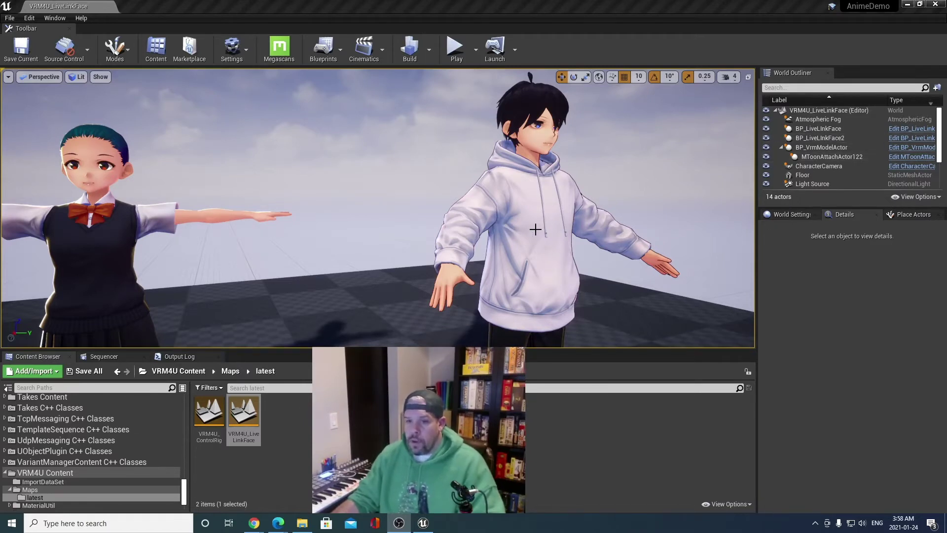
click(574, 246)
key(f)
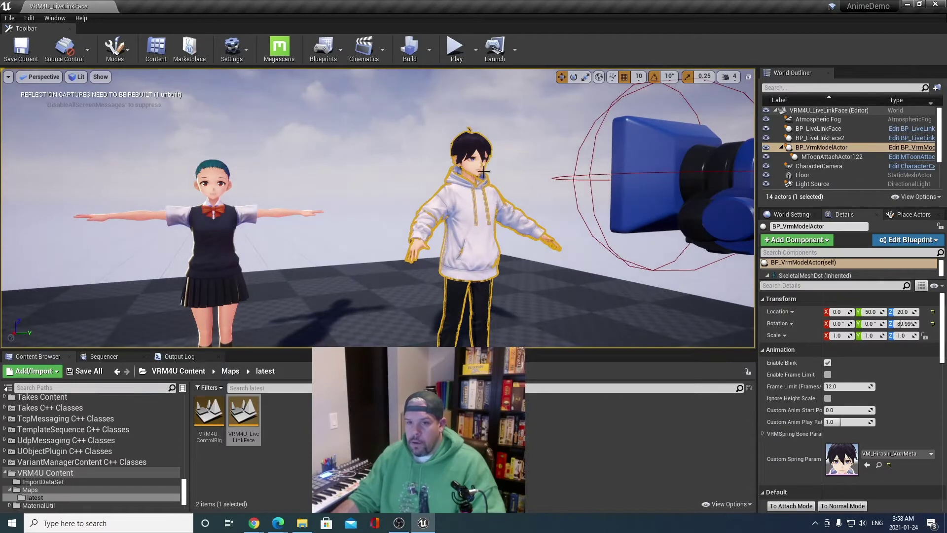
scroll(885, 405, down, 3)
scroll(893, 375, down, 3)
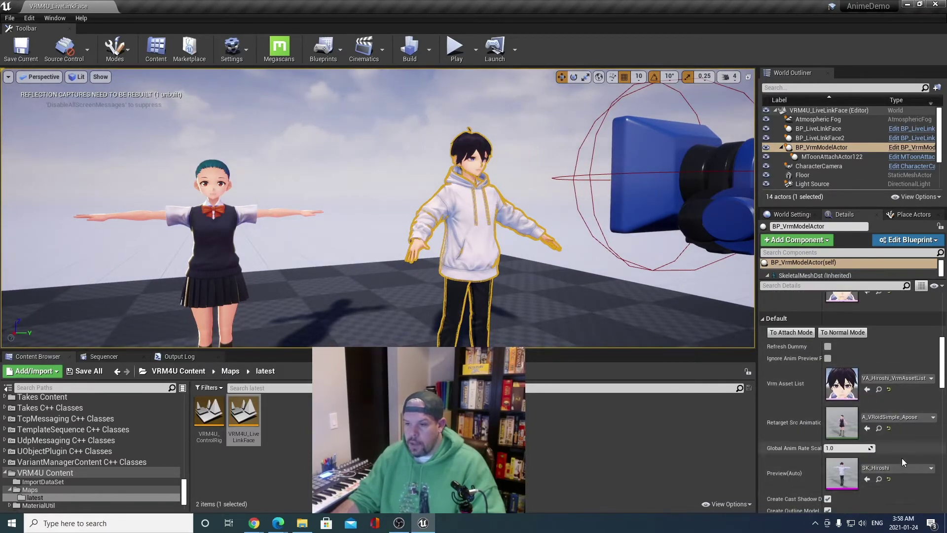
scroll(895, 380, up, 2)
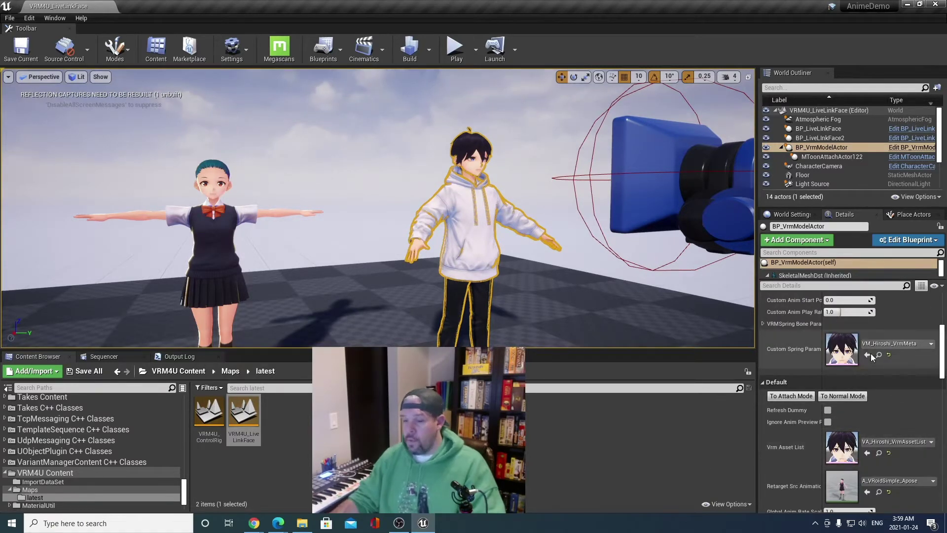
scroll(878, 369, up, 3)
right_drag(567, 282, 570, 283)
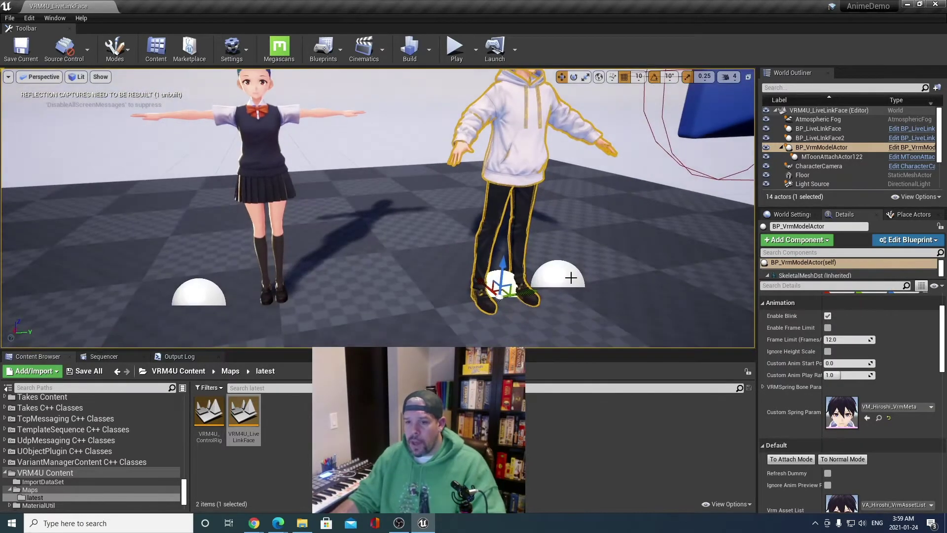
Set the Live Link subject of BP_LiveLinkFace2 to iPhone and play the level to test the face capture.
double_click(819, 138)
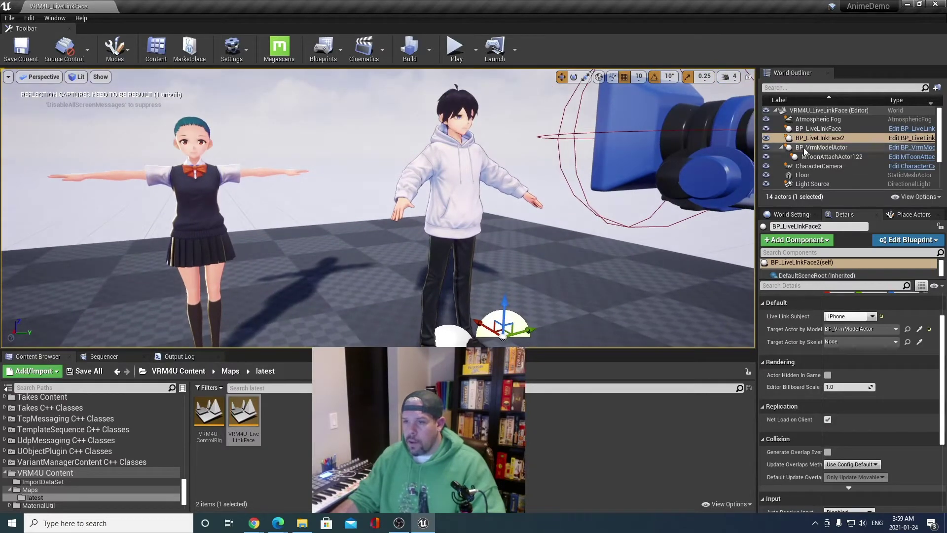
click(837, 139)
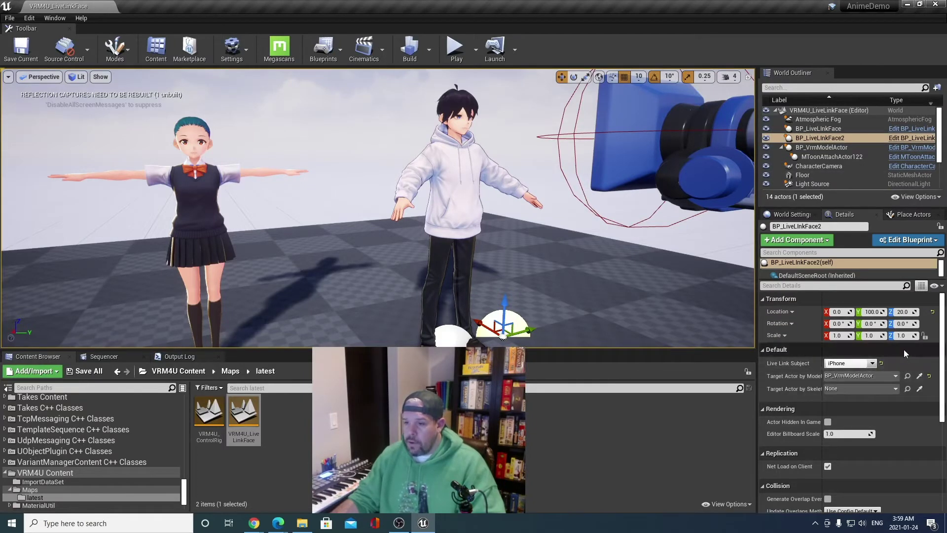
click(871, 365)
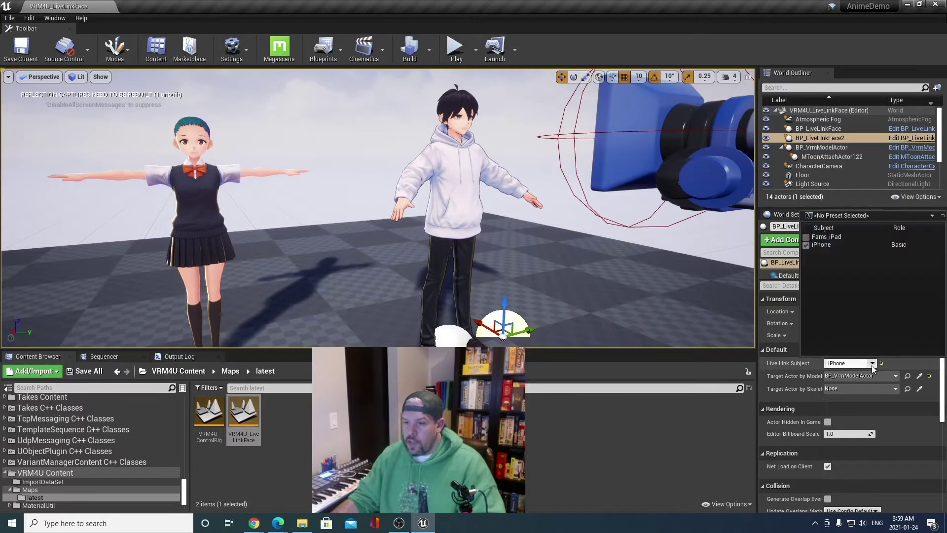
click(831, 245)
click(454, 47)
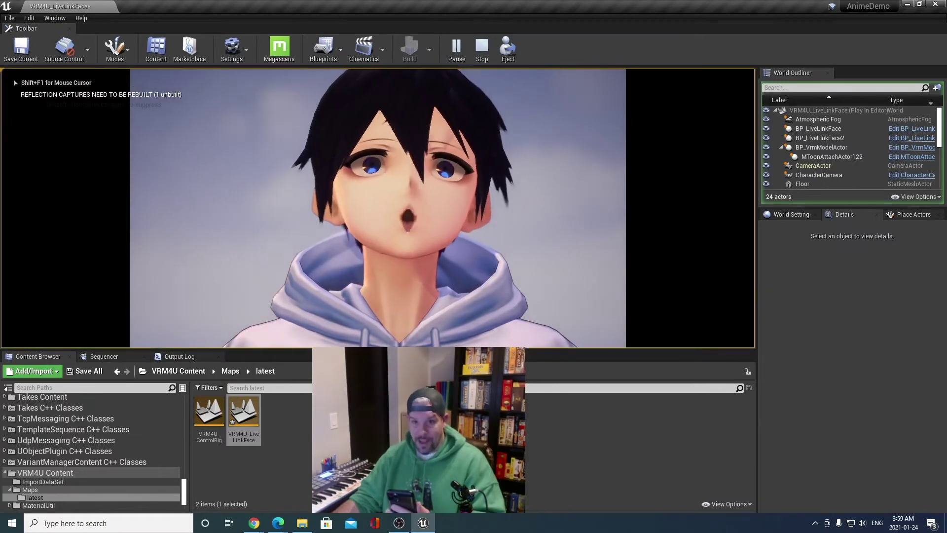
key(Escape)
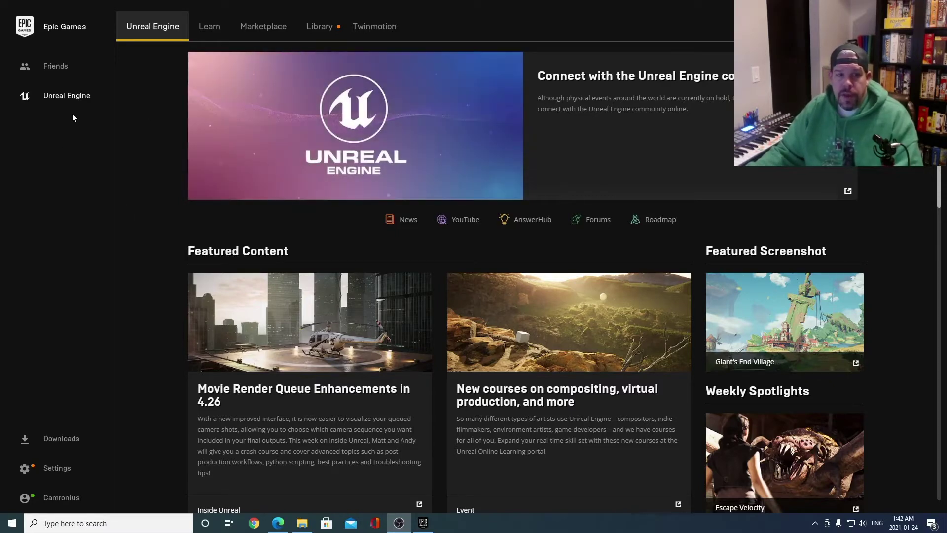
In the Epic Games Launcher, find the Face AR Sample among the engine feature samples and open its content page.
click(212, 28)
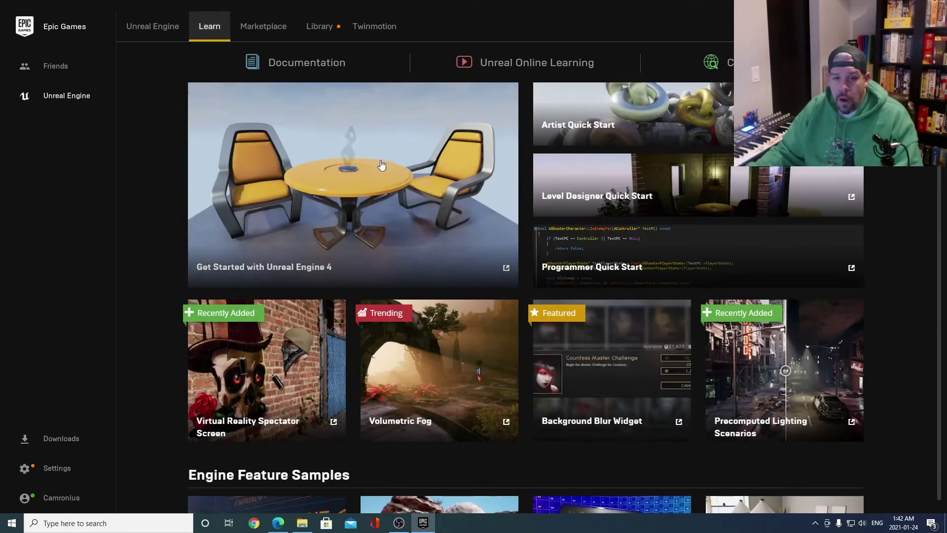
scroll(390, 182, down, 10)
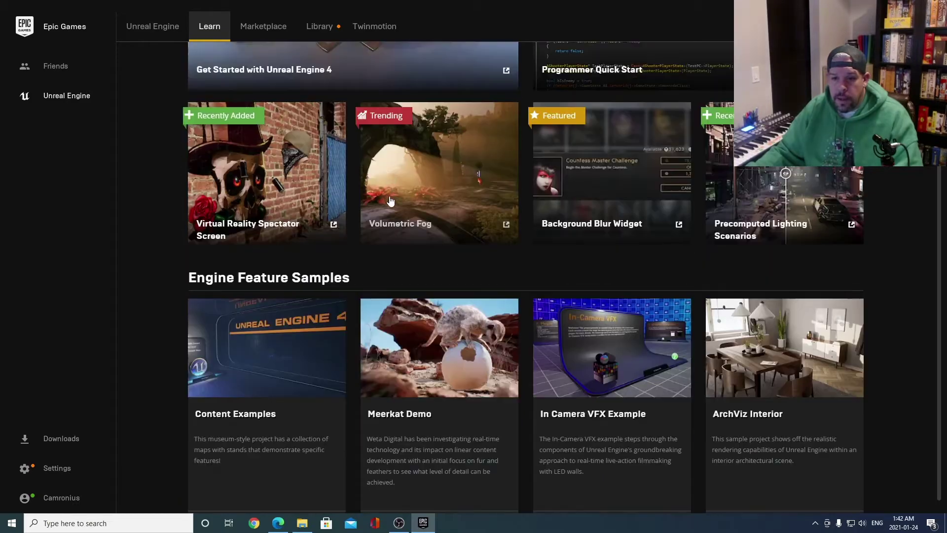
scroll(392, 196, down, 5)
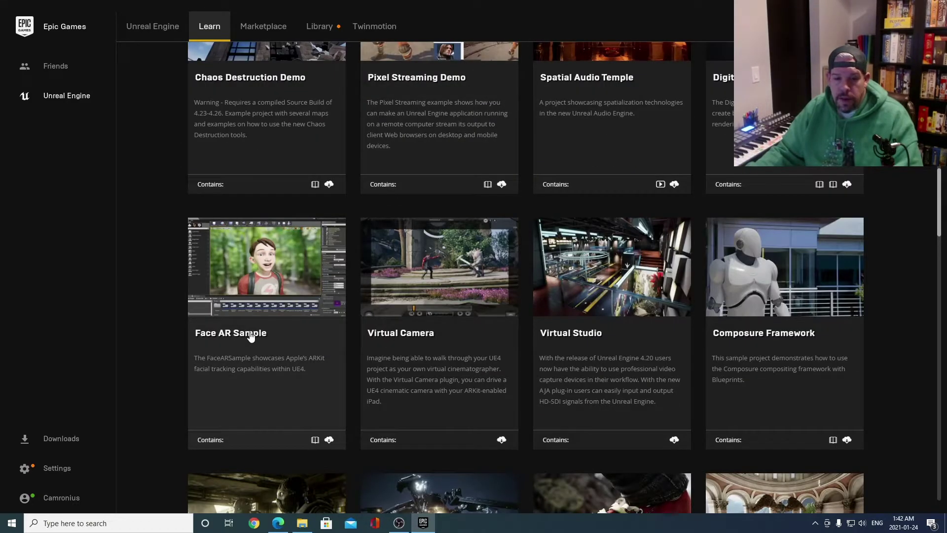
click(250, 334)
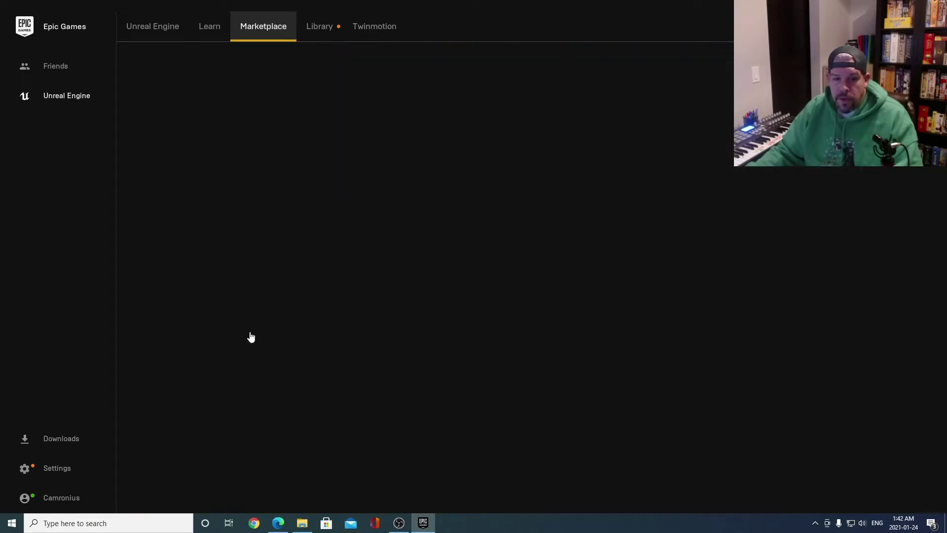
scroll(359, 254, down, 2)
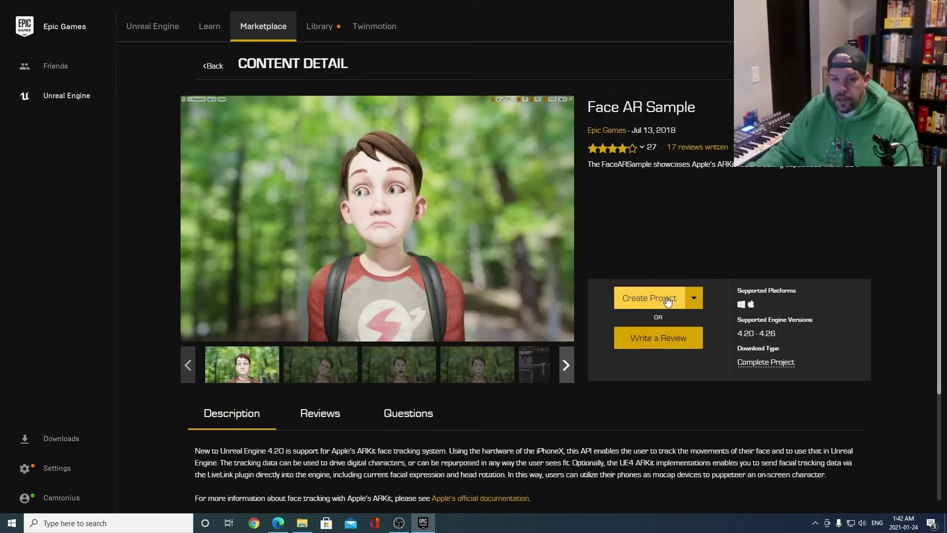
Create a project from the Face AR Sample named FaceARSampleAnime in the D:/Unreal Projects folder.
click(668, 301)
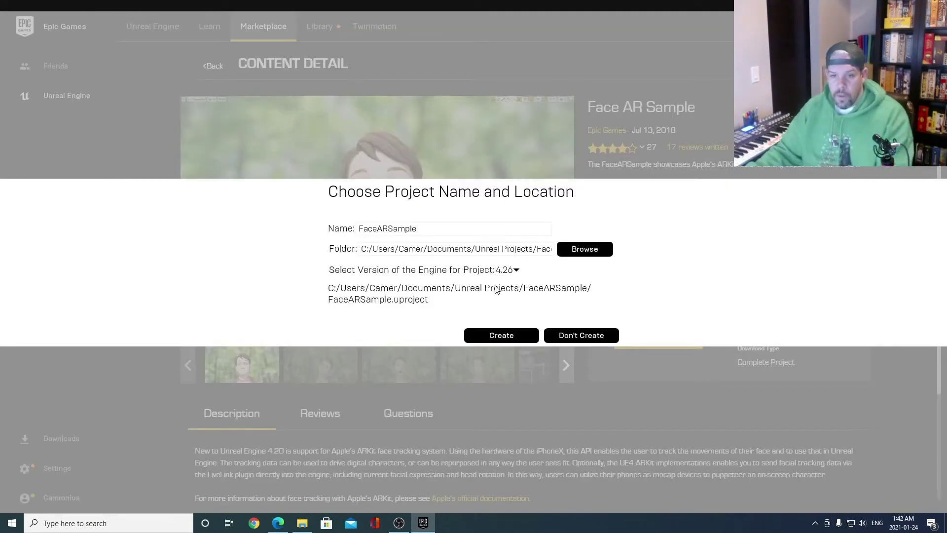
click(429, 226)
text(Anime)
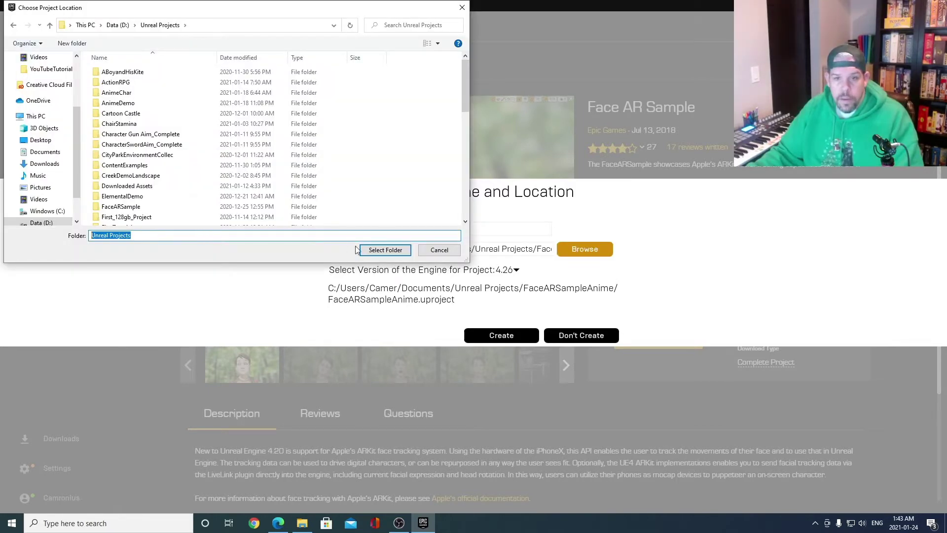
click(384, 250)
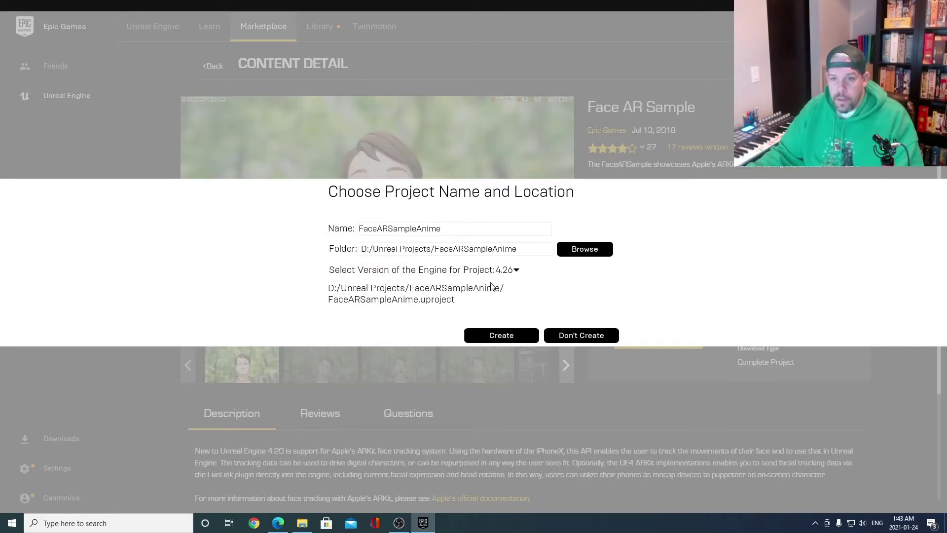
click(512, 339)
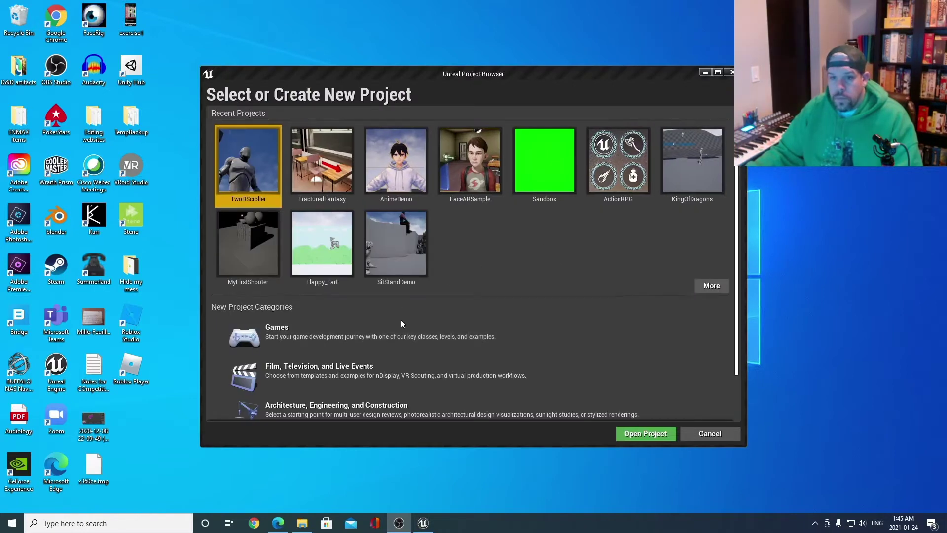
Open the FaceARSampleAnime project from the full list of existing projects in the Unreal Project Browser.
click(712, 286)
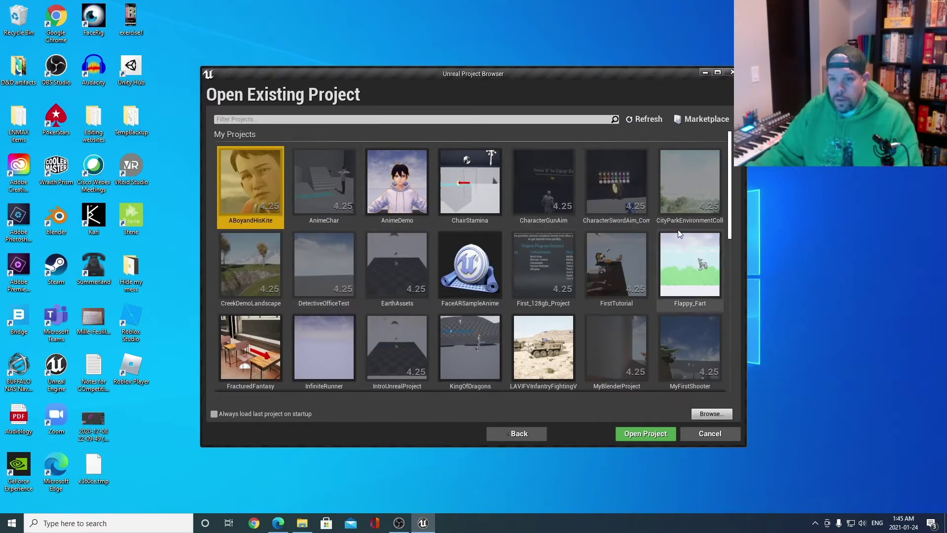
scroll(680, 234, down, 1)
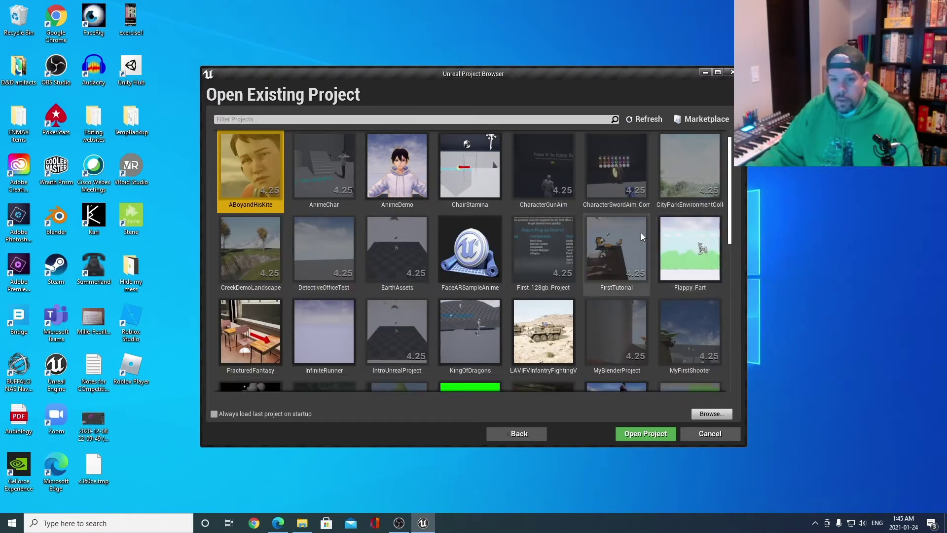
click(458, 267)
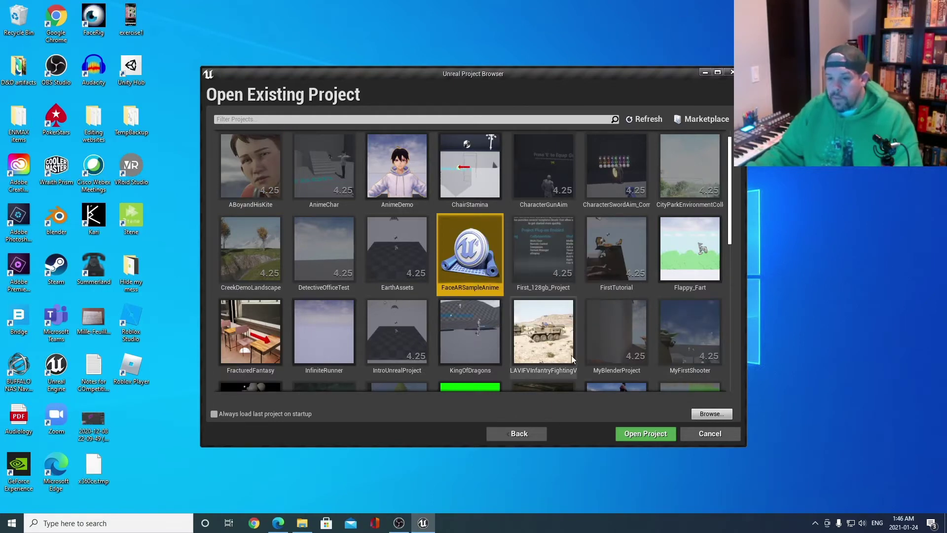
click(656, 434)
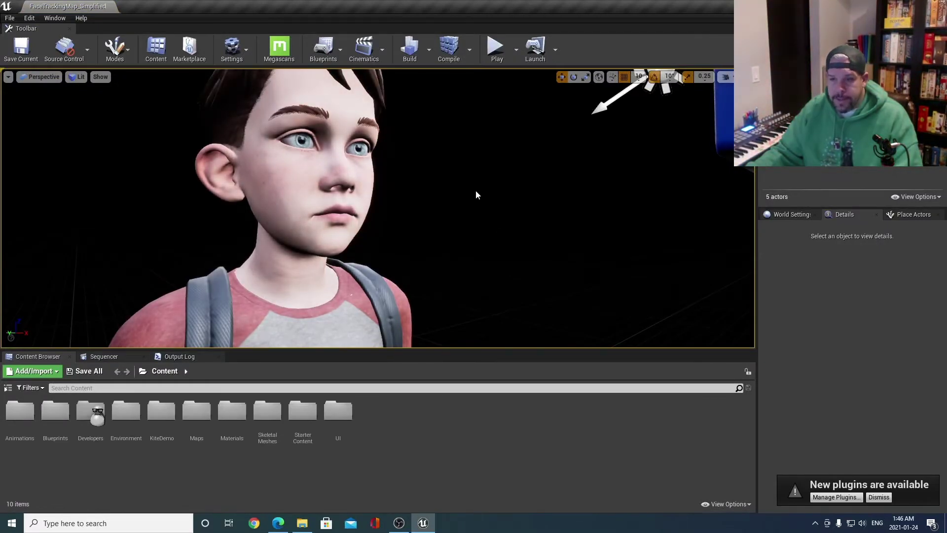
Show the folder tree in the Content Browser and open the Maps folder.
scroll(473, 194, down, 6)
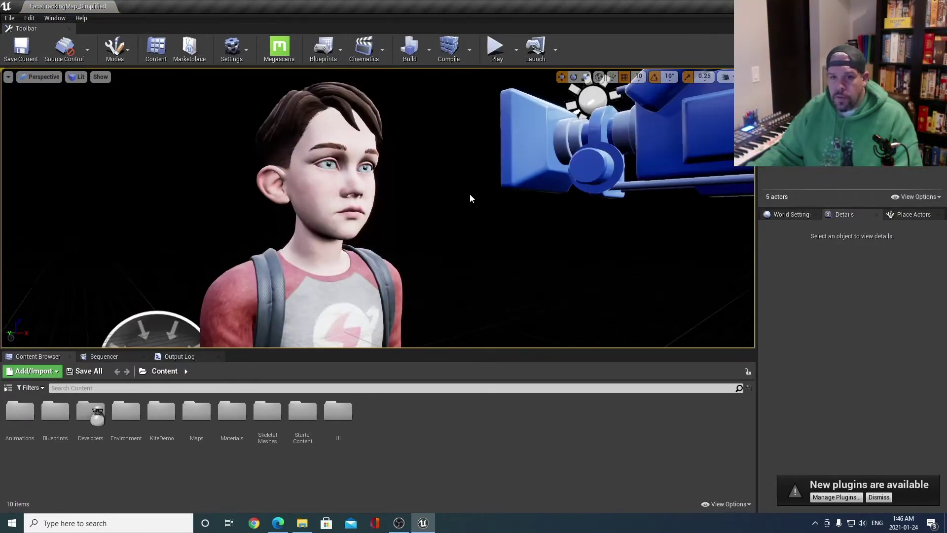
scroll(402, 254, up, 2)
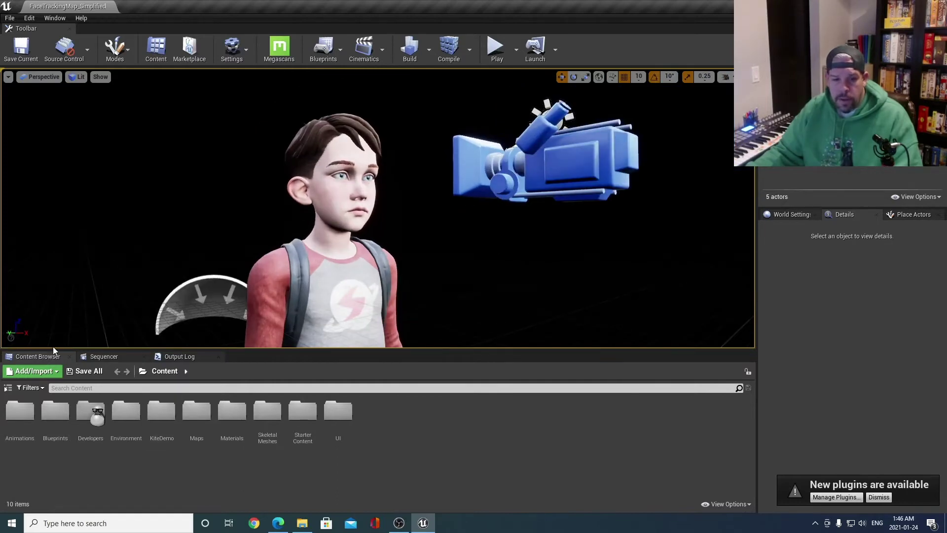
click(8, 388)
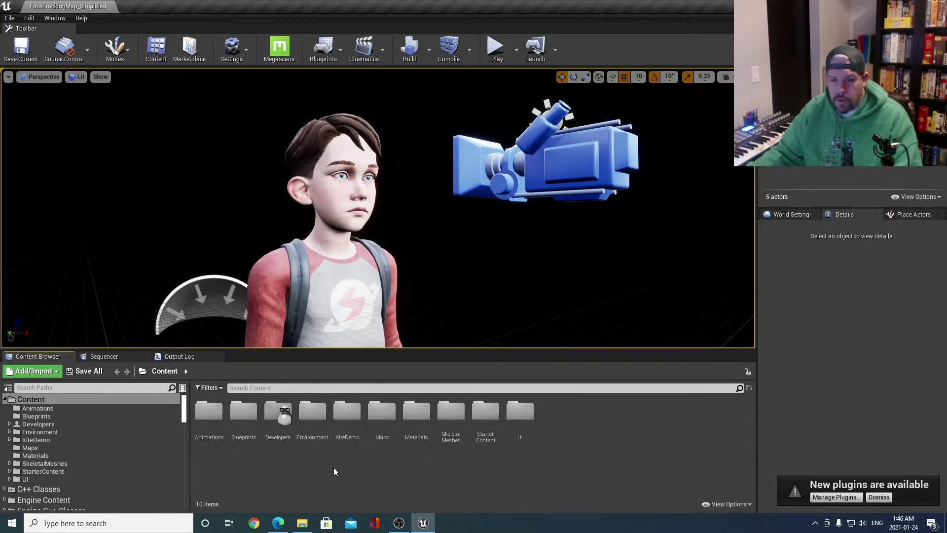
double_click(382, 411)
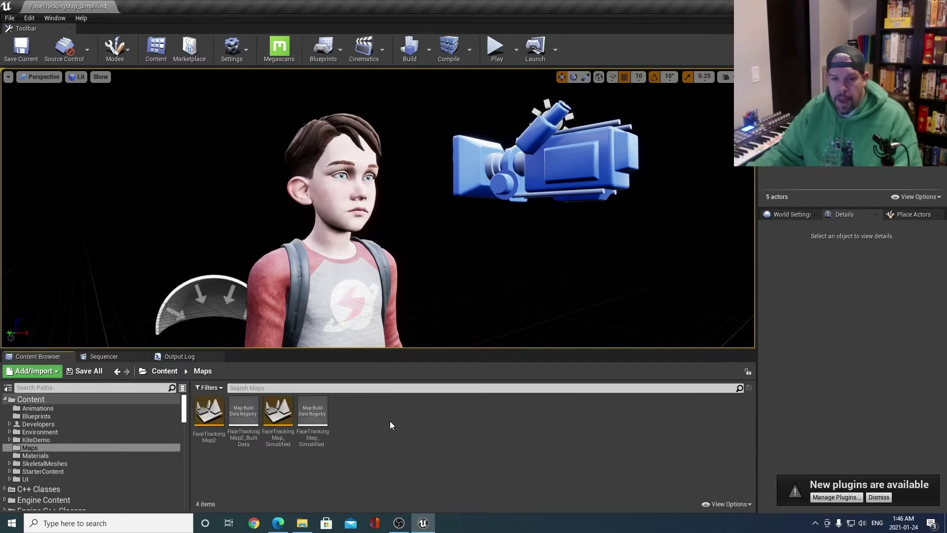
View the FaceTrackingMap2 level and reopen FaceTrackingMap_Simplified.
double_click(216, 417)
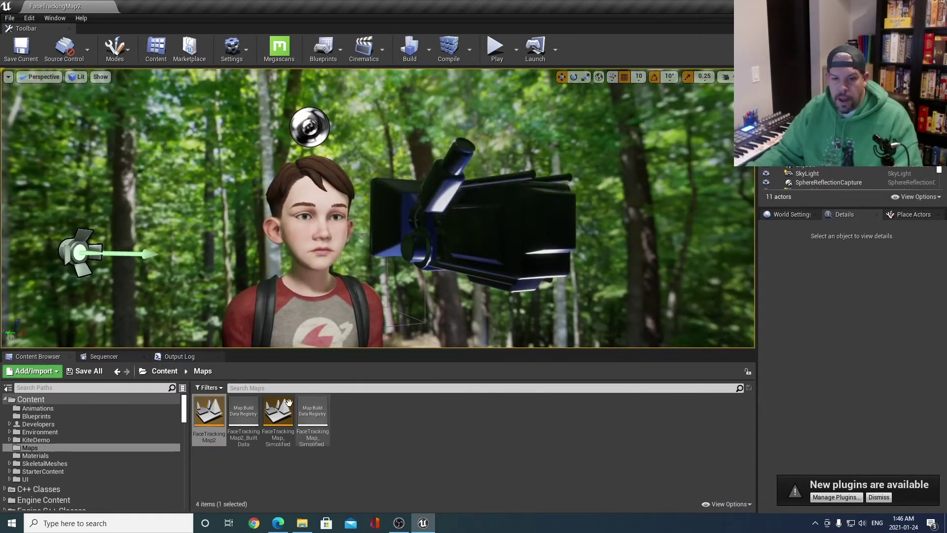
double_click(278, 415)
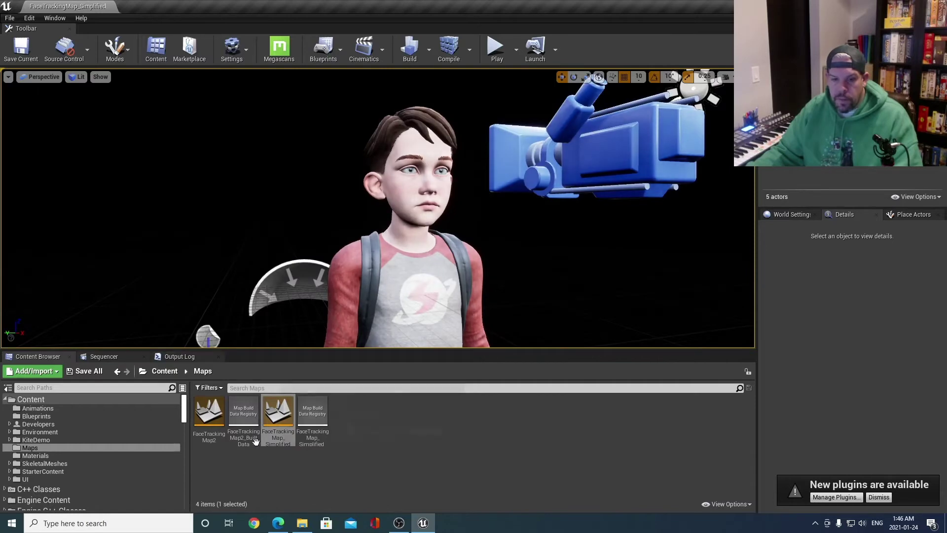
Open the FaceTrackingMap2 level, run it in the viewport and stop the play session.
double_click(209, 415)
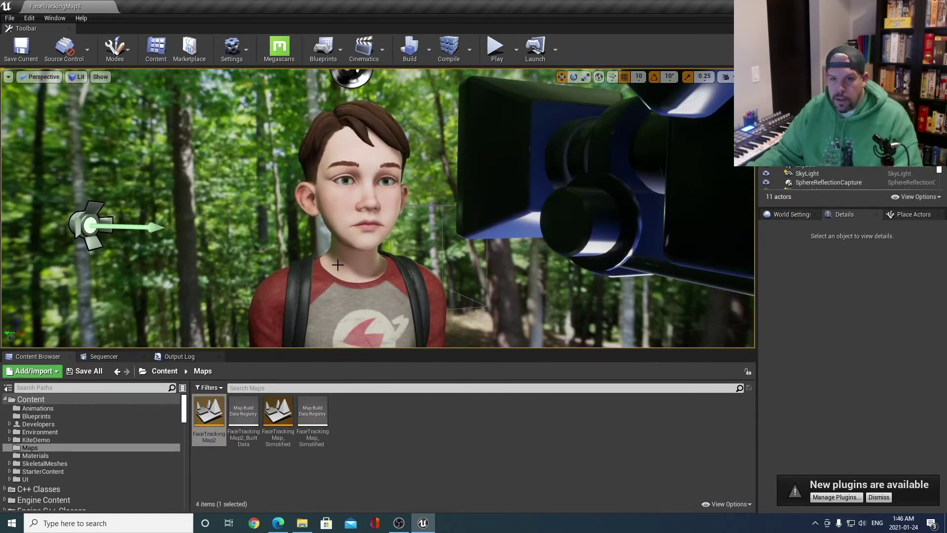
click(496, 48)
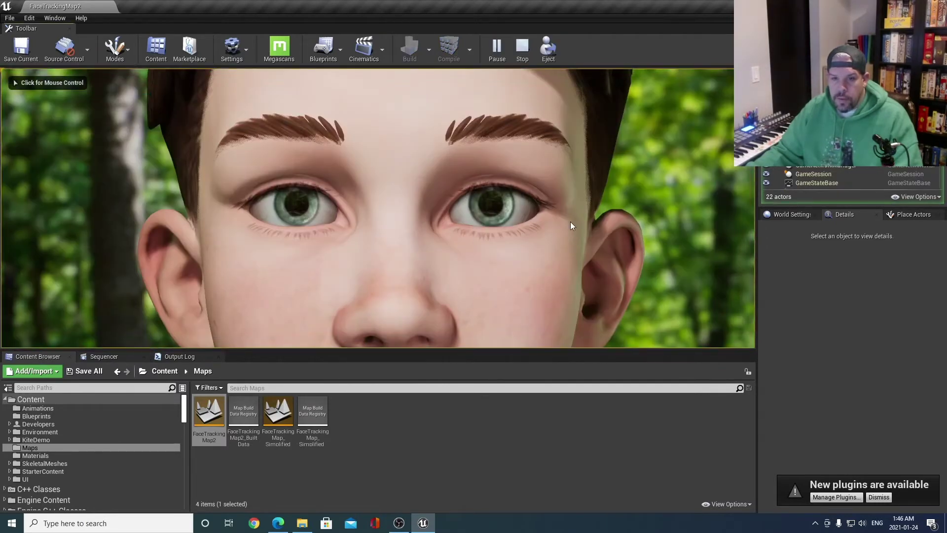
click(522, 46)
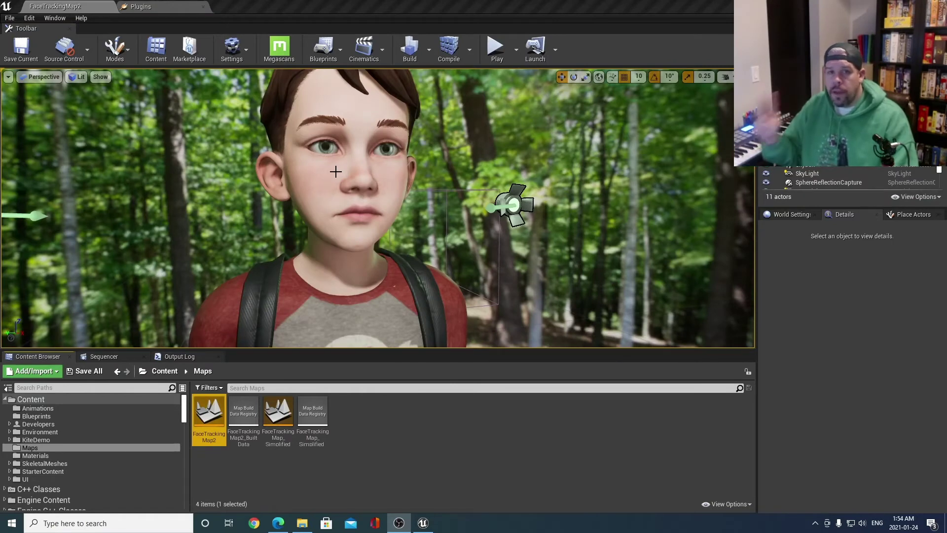
Search the project's plugins for livelink and arkit to check which ones are enabled, and close the plugin list.
click(205, 6)
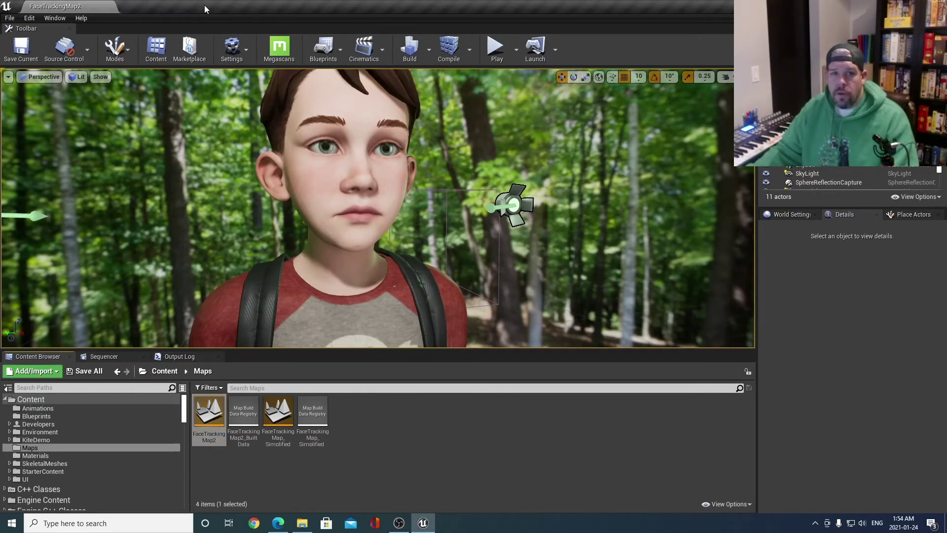
click(234, 57)
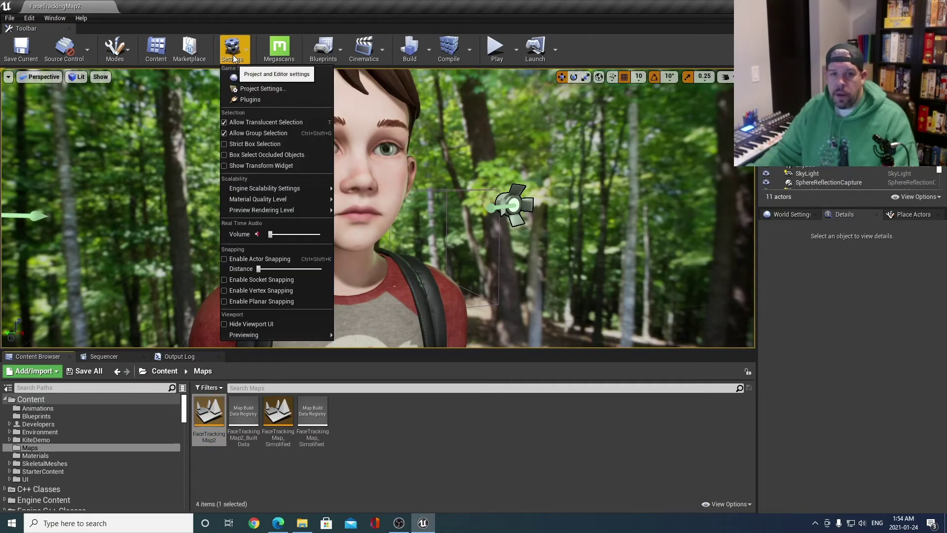
click(259, 99)
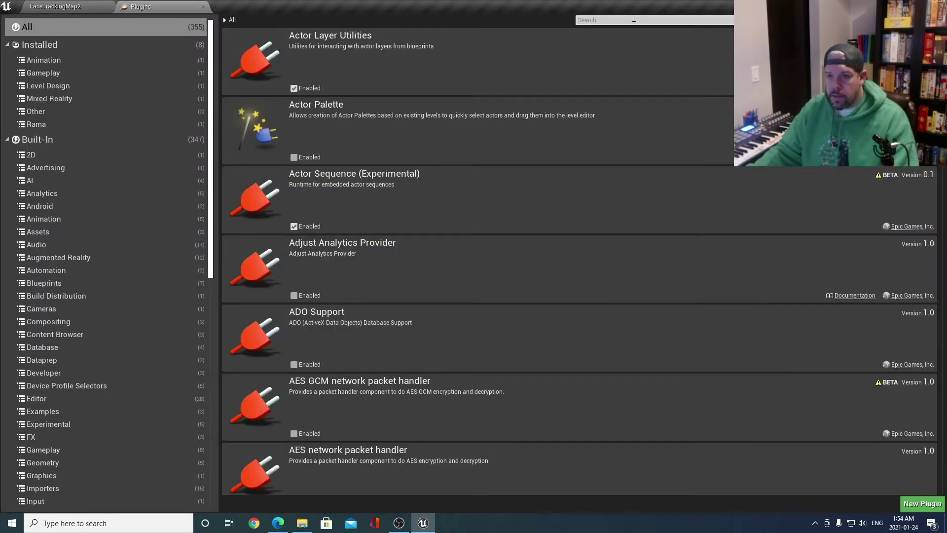
text(livelink)
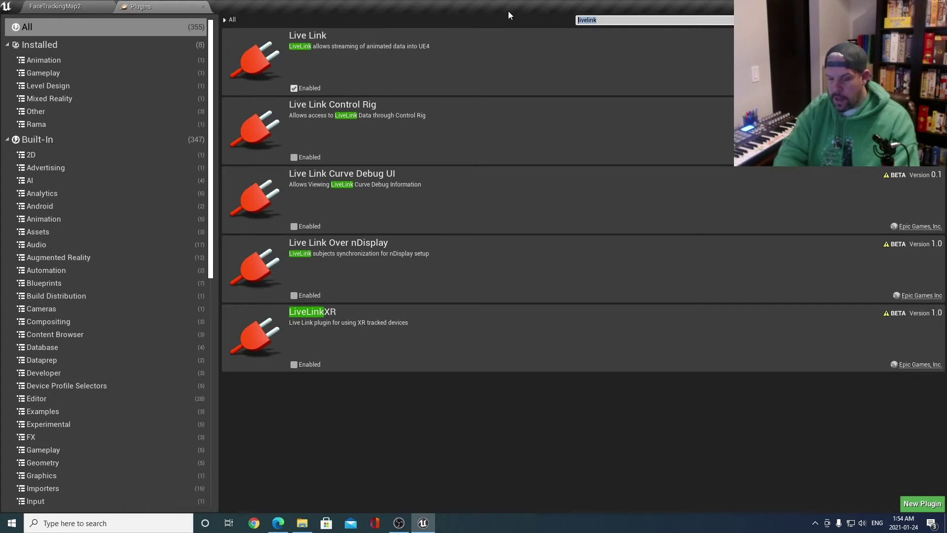
text(arkit)
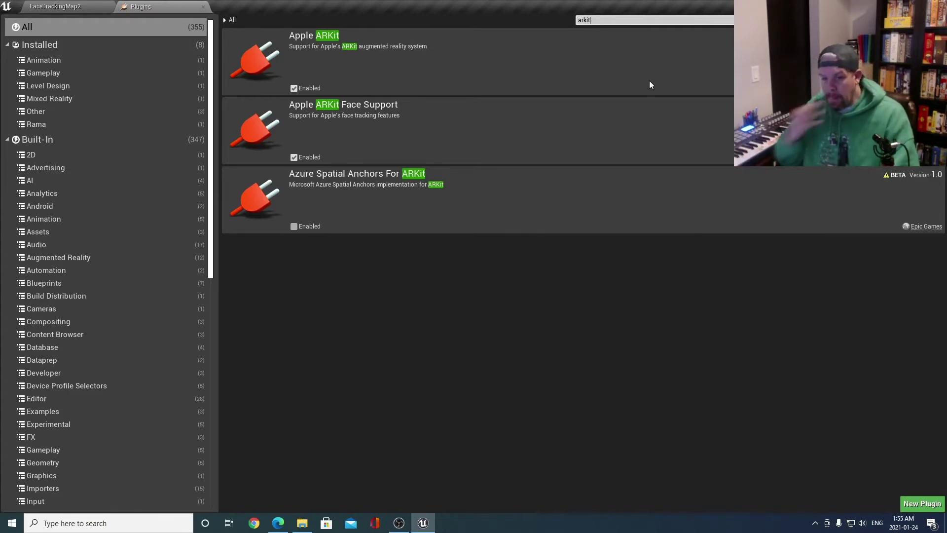
click(203, 8)
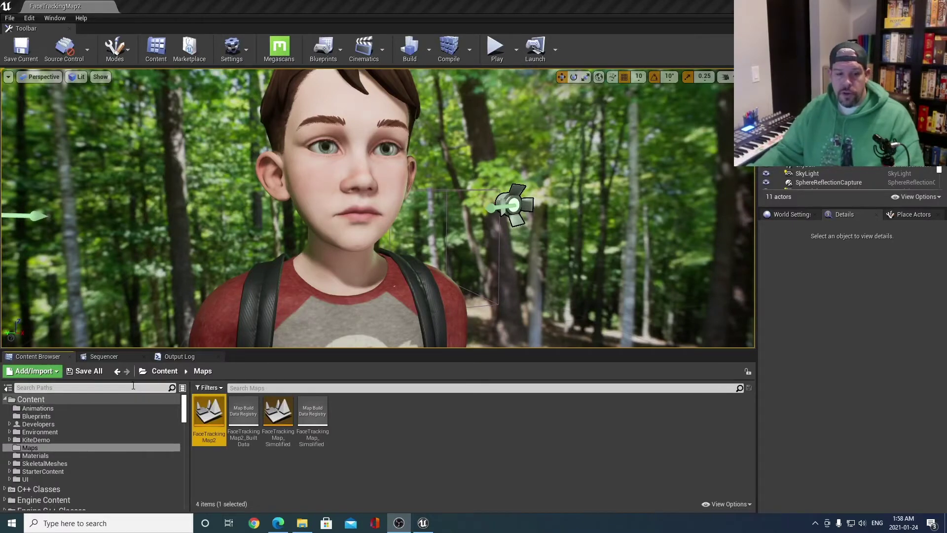
Open the KiteBoyHead_JointsAndBlends_AnimBP animation blueprint from the Animations folder and look over its AnimGraph from Live Link Pose to the calibration section.
click(40, 408)
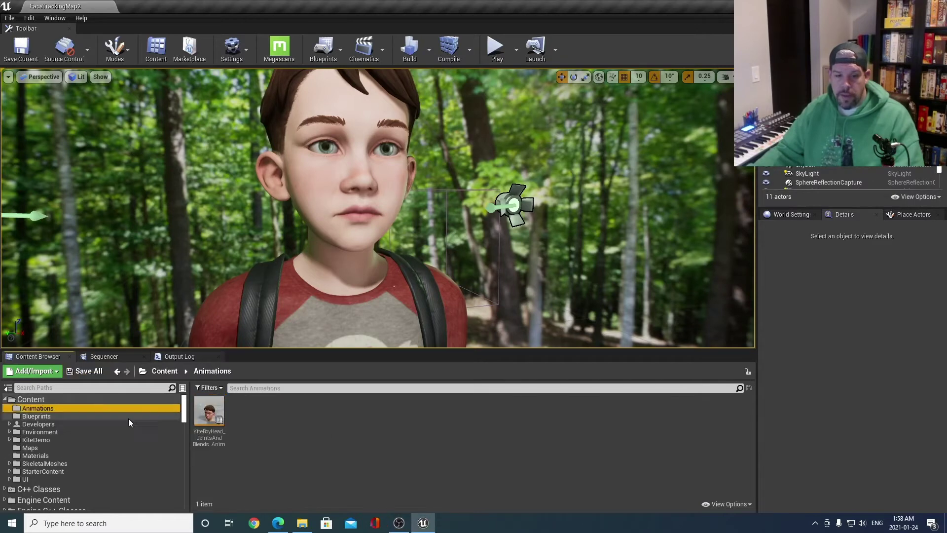
double_click(209, 411)
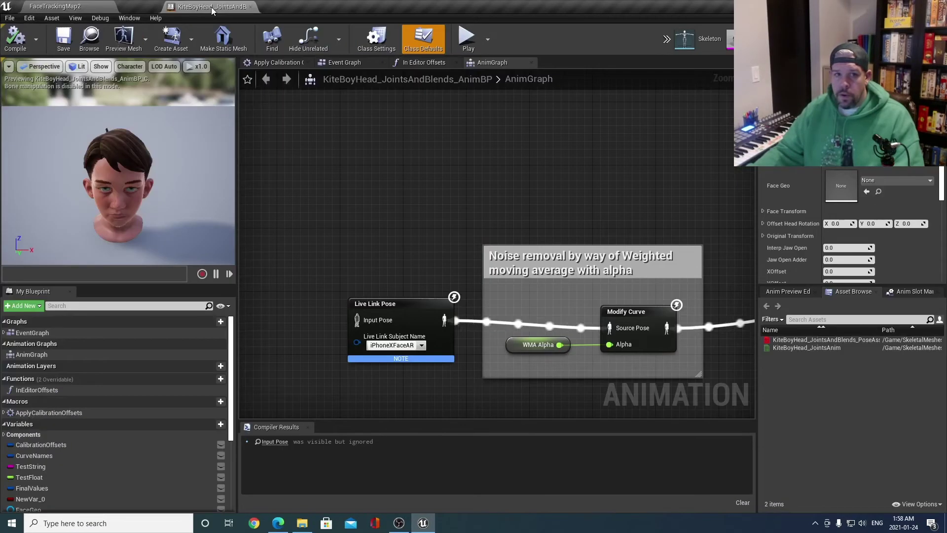
right_drag(493, 170, 391, 137)
scroll(392, 137, down, 1)
scroll(448, 160, down, 5)
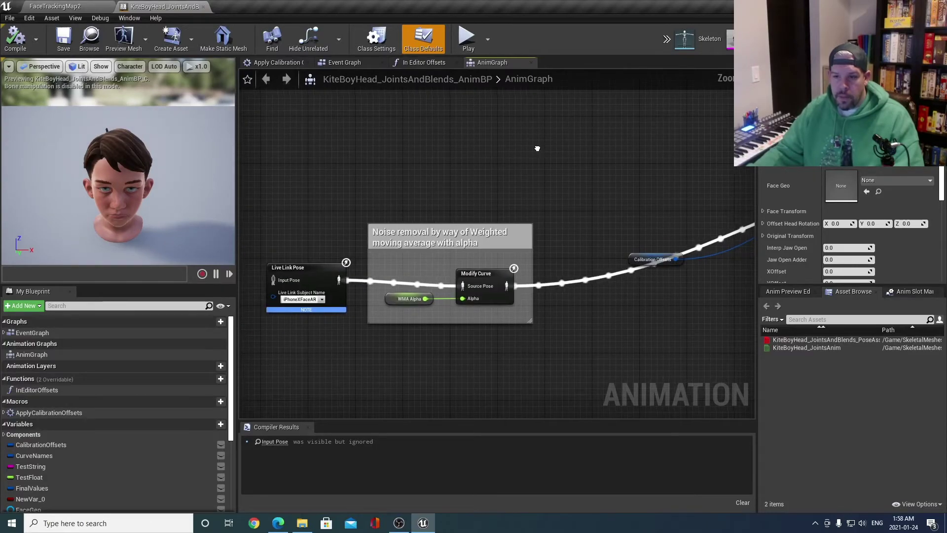
scroll(482, 161, up, 5)
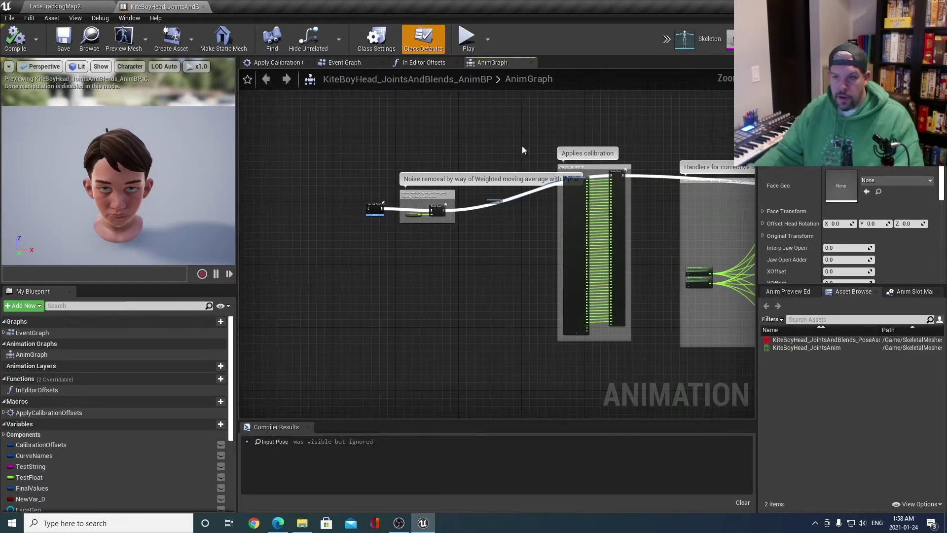
scroll(366, 159, down, 3)
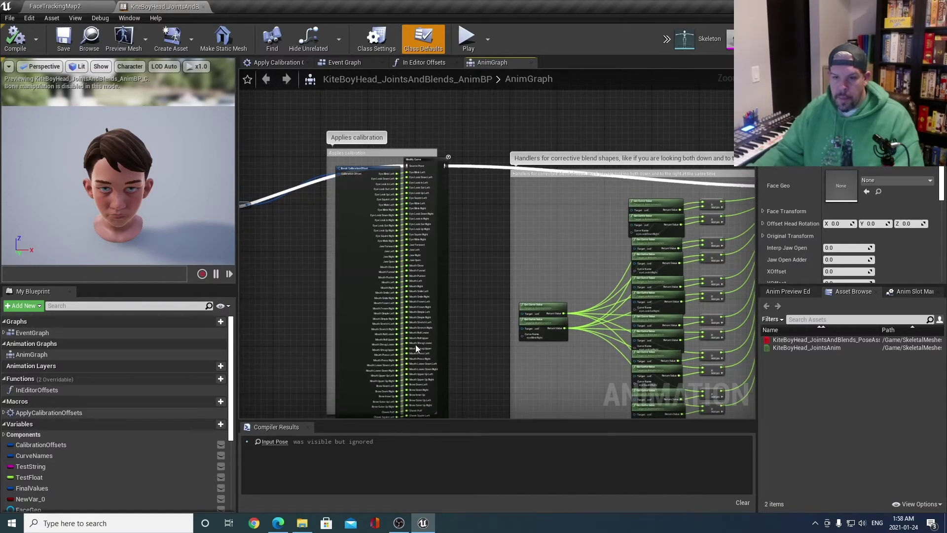
right_drag(471, 283, 585, 221)
scroll(465, 201, up, 5)
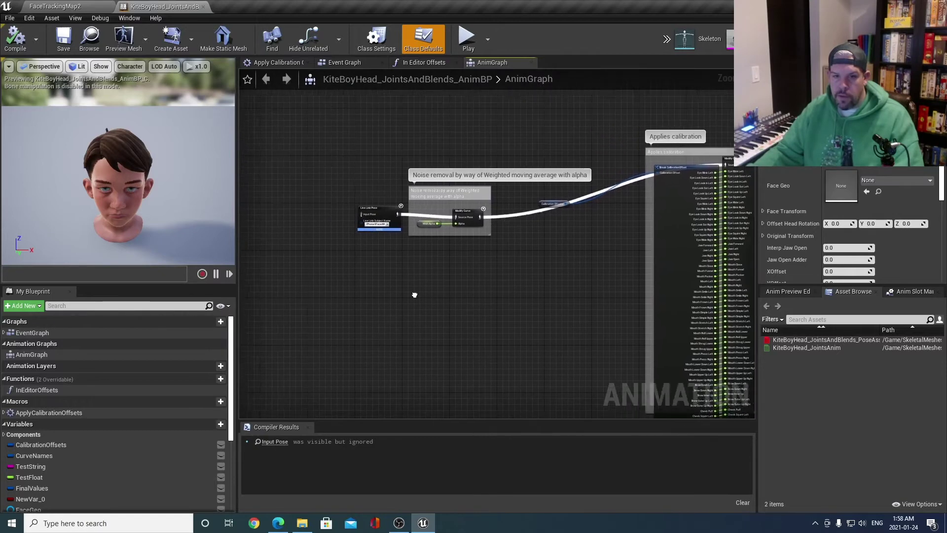
right_drag(304, 224, 352, 281)
scroll(352, 280, up, 1)
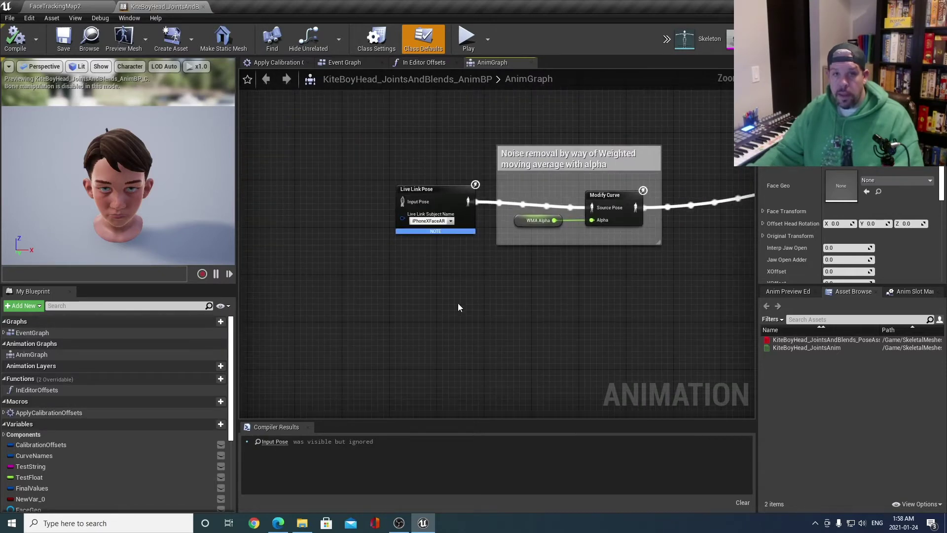
Check the available subjects for the Live Link Pose node and leave its subject name as it is.
scroll(455, 294, up, 1)
mouse_move(454, 295)
right_down()
mouse_move(434, 328)
mouse_move(458, 294)
right_up()
scroll(434, 328, up, 1)
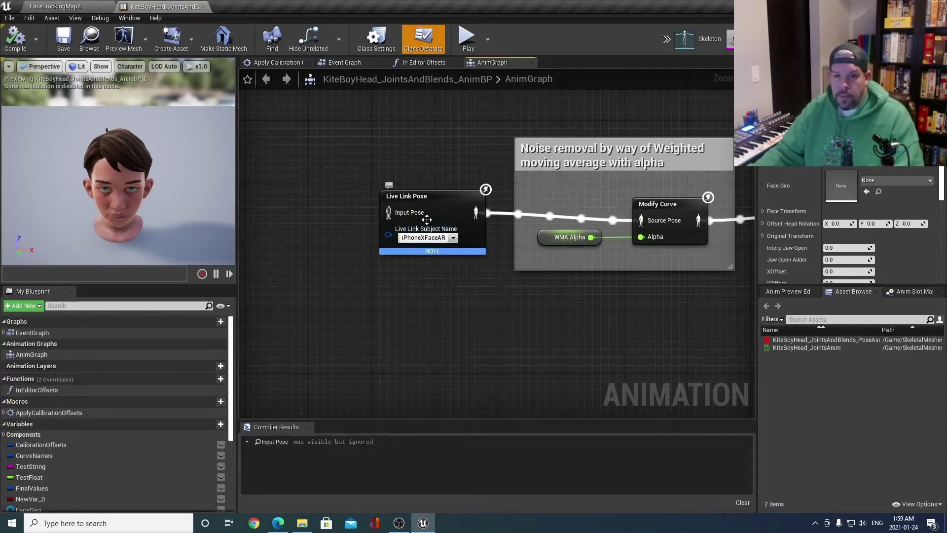
click(452, 237)
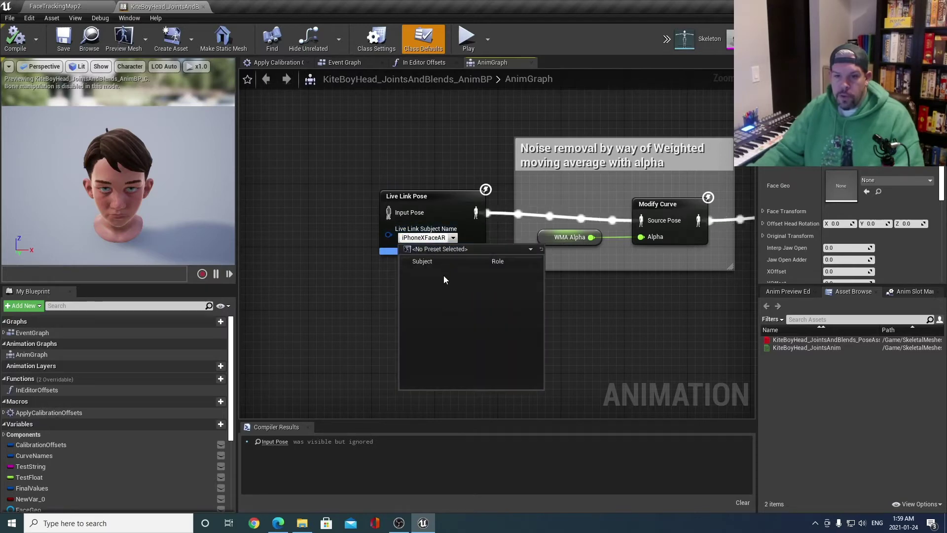
click(377, 282)
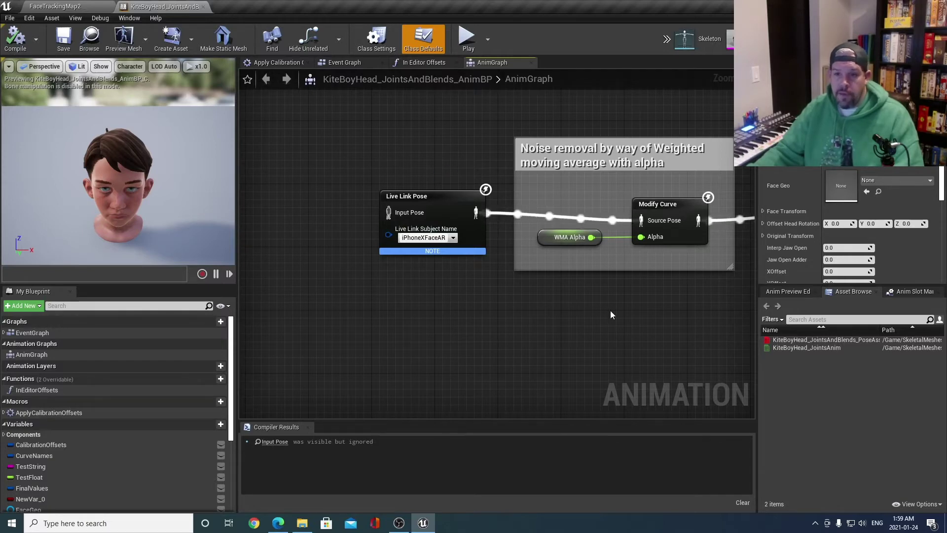
Follow the AnimGraph through the calibration and corrective blend shape sections to the neck rotation section.
scroll(501, 310, down, 2)
right_drag(658, 285, 406, 280)
scroll(555, 257, down, 2)
right_drag(553, 280, 369, 224)
scroll(542, 217, down, 2)
right_drag(578, 200, 376, 208)
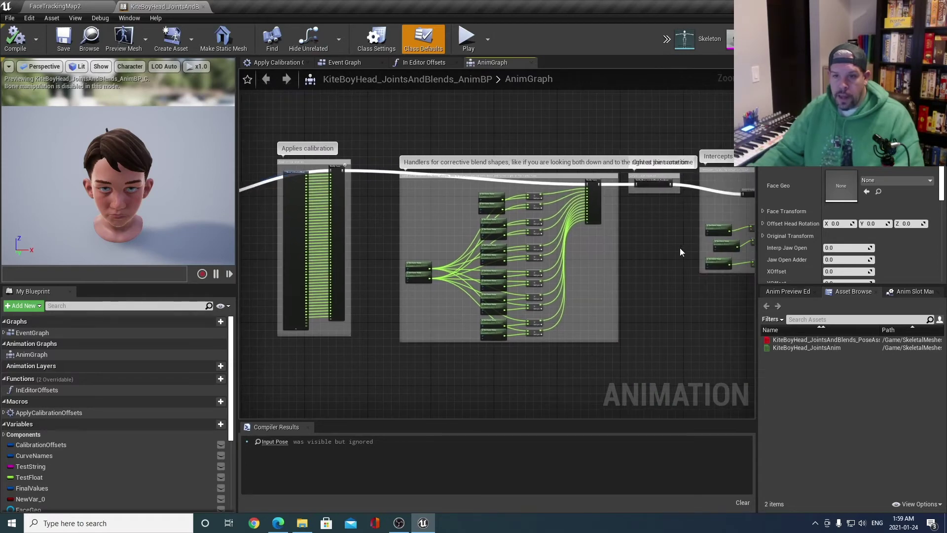
right_drag(682, 247, 442, 258)
scroll(744, 344, up, 2)
right_drag(744, 344, 550, 335)
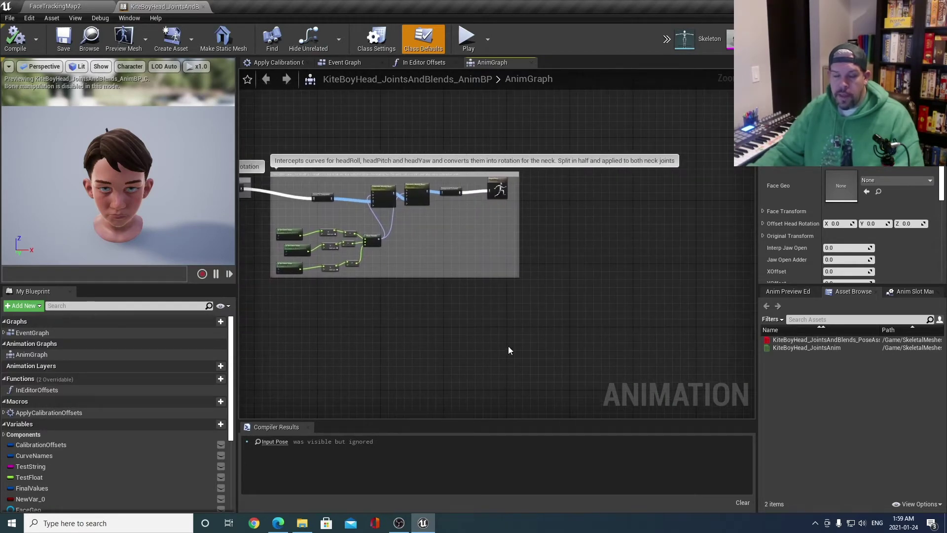
Examine how the headYaw, headRoll and headPitch curves feed the Make Rotator and Transform (Modify) Bone nodes.
scroll(510, 350, up, 2)
scroll(450, 359, up, 1)
right_drag(454, 350, 475, 404)
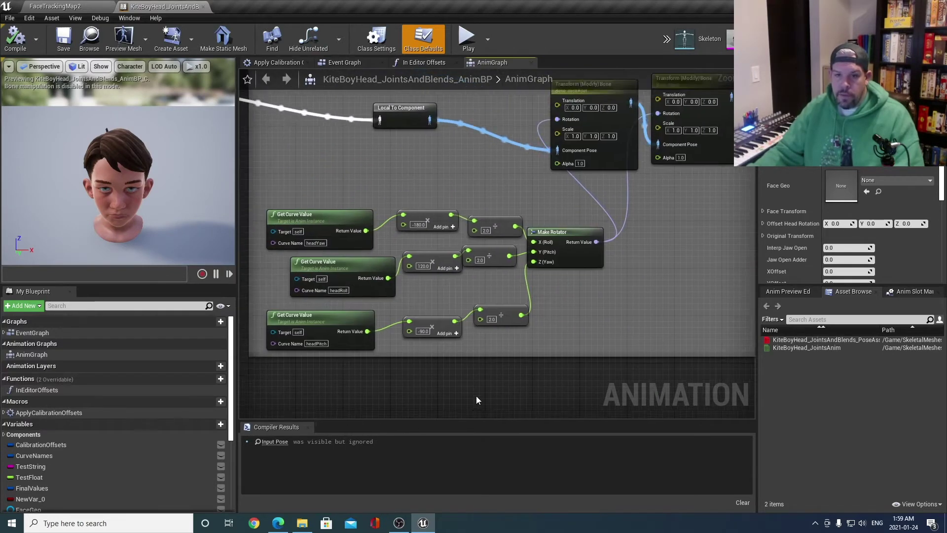
scroll(475, 403, down, 1)
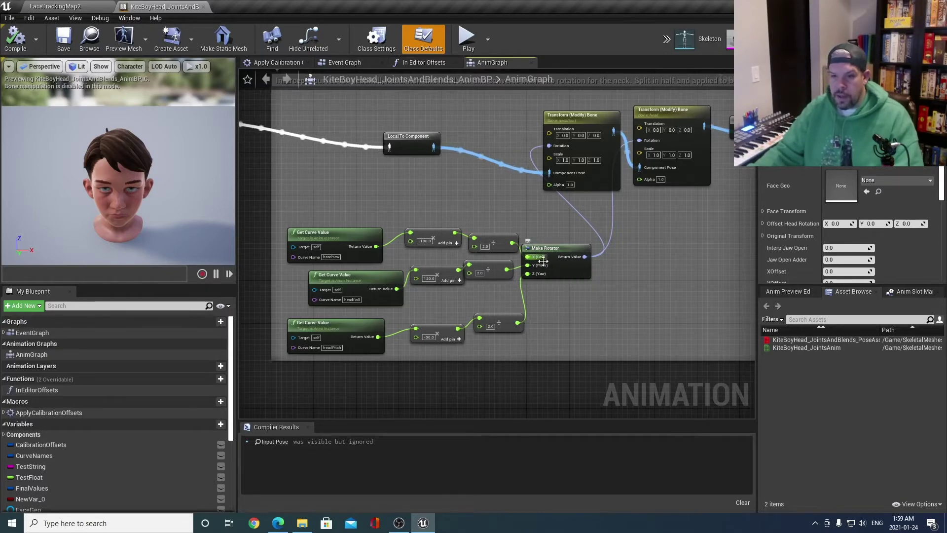
right_drag(581, 223, 526, 288)
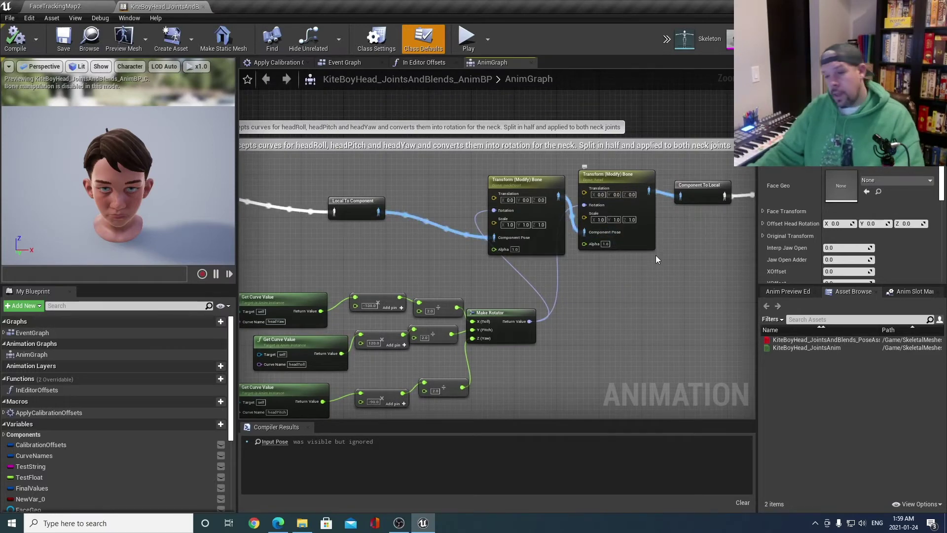
scroll(516, 224, down, 2)
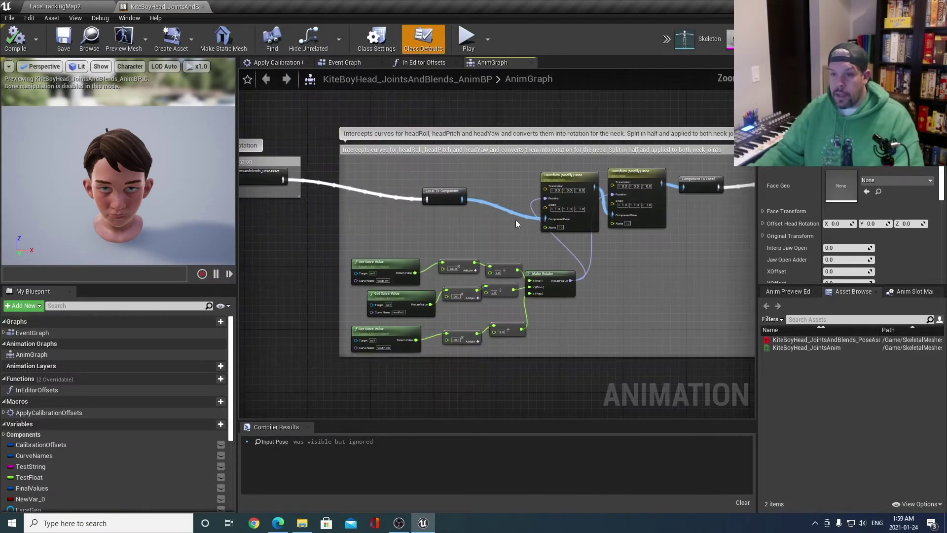
right_drag(276, 220, 549, 268)
scroll(494, 229, down, 2)
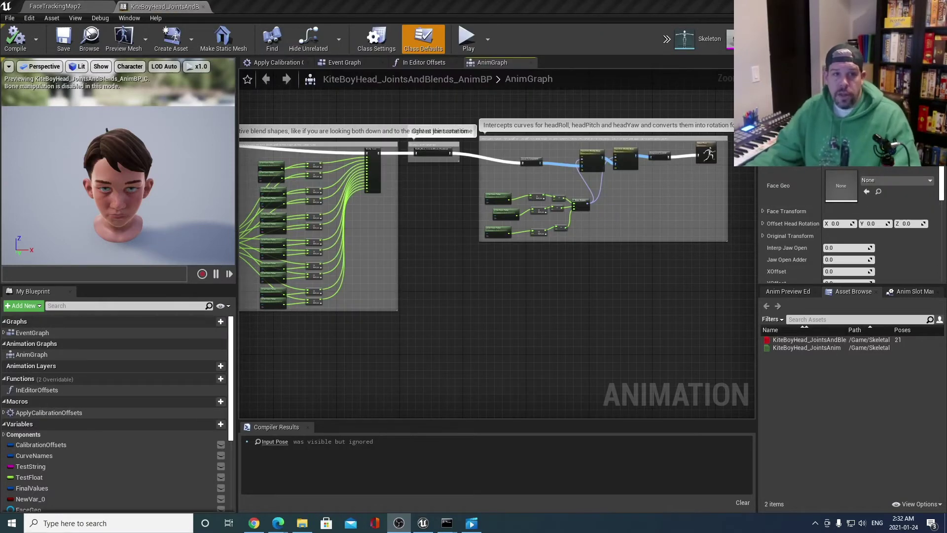
Open the Live Link window from the level editor and dock it beside the animation blueprint.
click(78, 7)
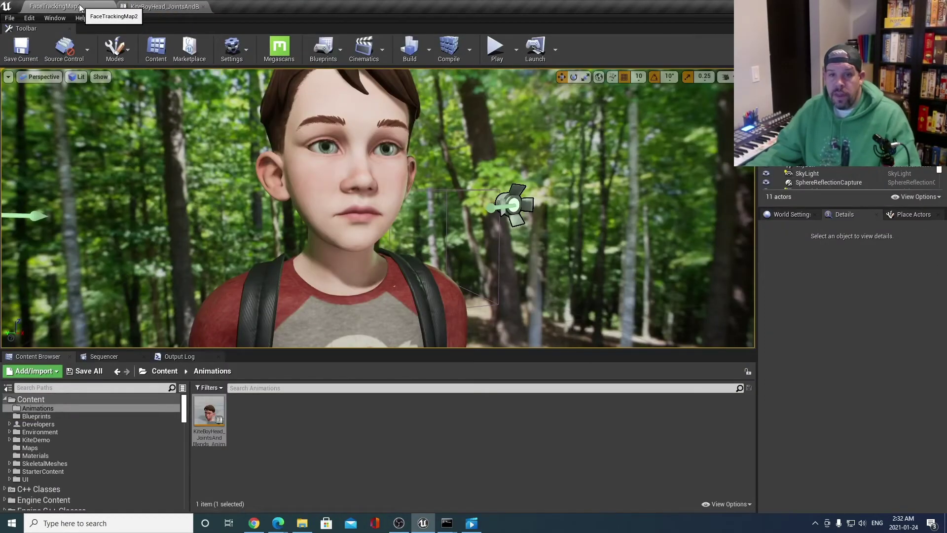
click(55, 20)
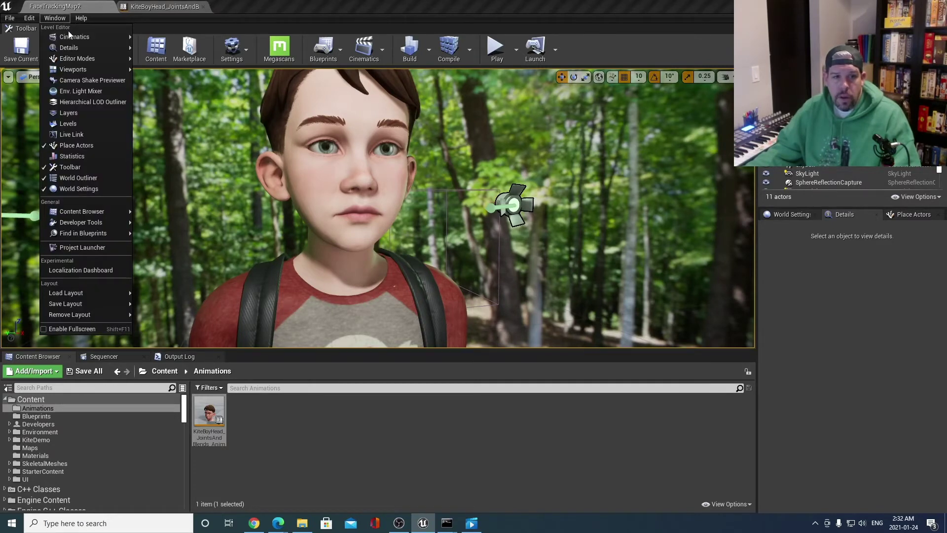
click(88, 135)
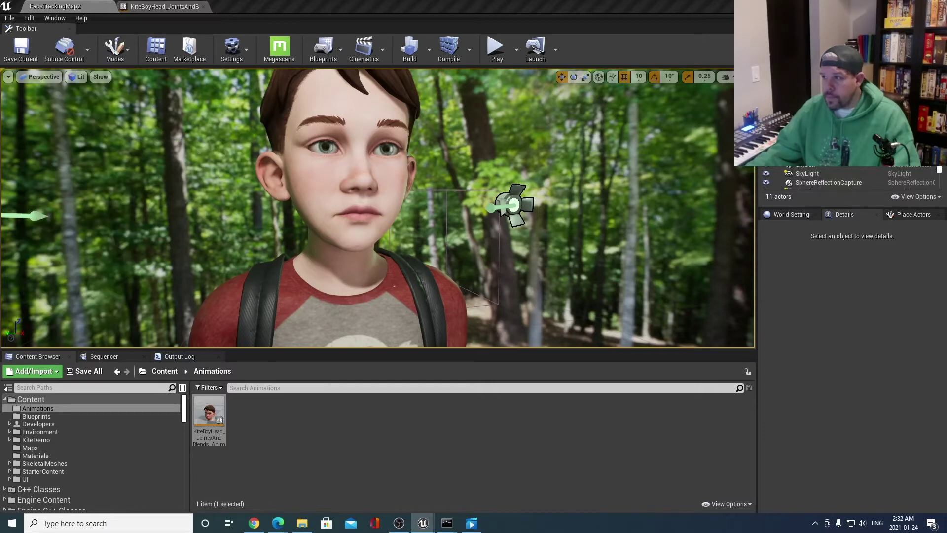
drag(365, 112, 316, 97)
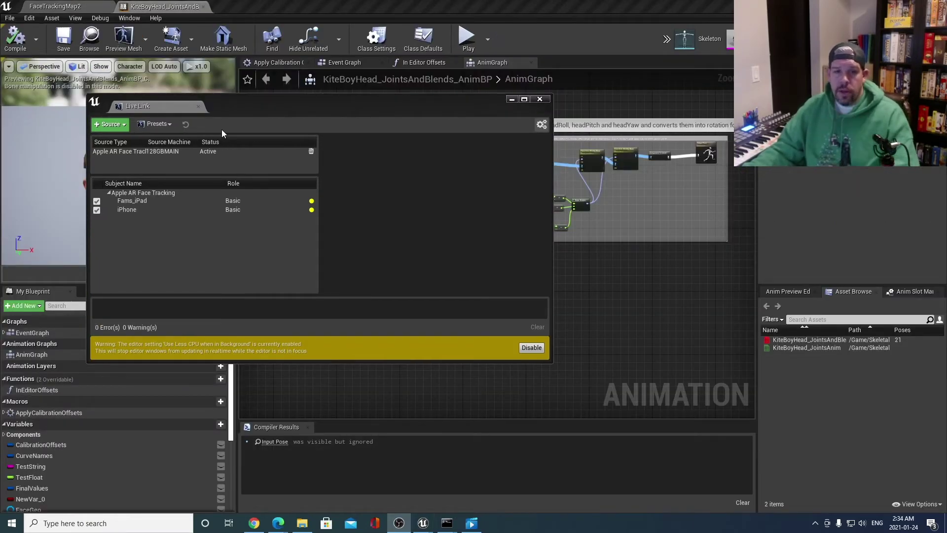
click(145, 108)
drag(145, 109, 256, 5)
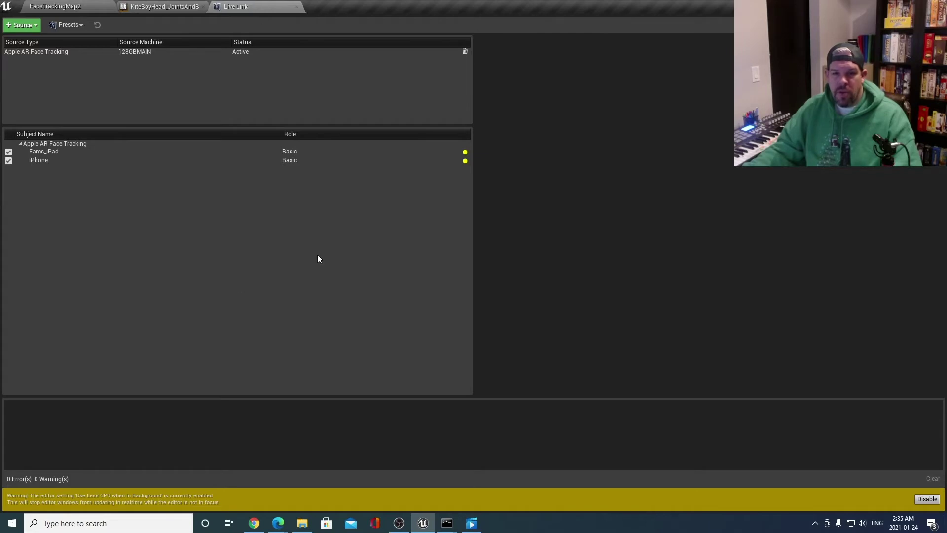
Set the Live Link Pose node's subject name to iPhone in the KiteBoyHead AnimGraph and compile the blueprint.
click(179, 7)
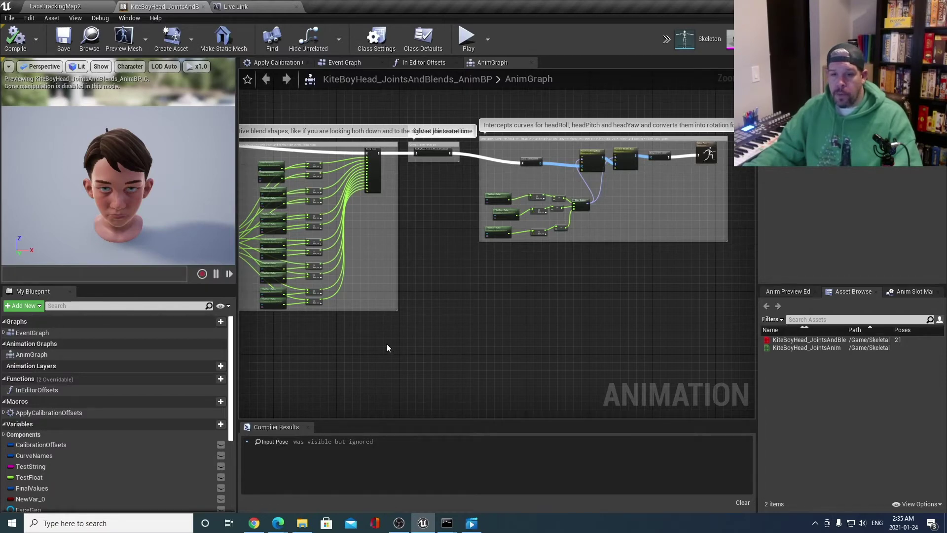
right_drag(365, 335, 687, 335)
right_drag(324, 250, 512, 309)
scroll(392, 282, up, 3)
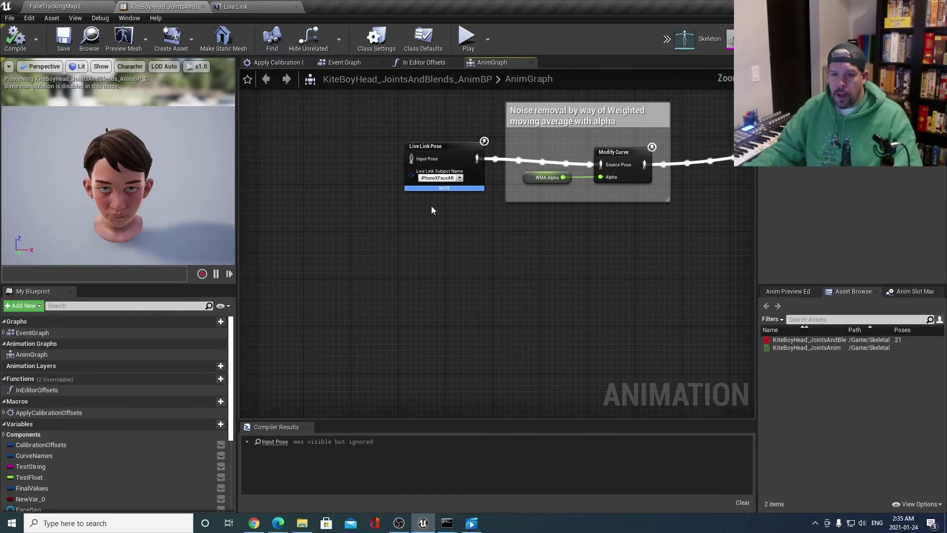
right_drag(427, 213, 405, 292)
scroll(405, 294, up, 1)
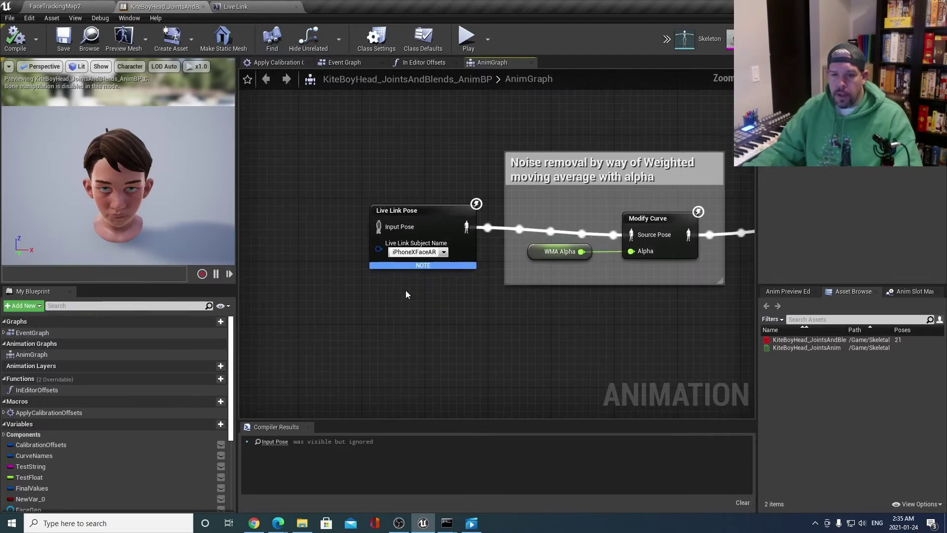
click(444, 252)
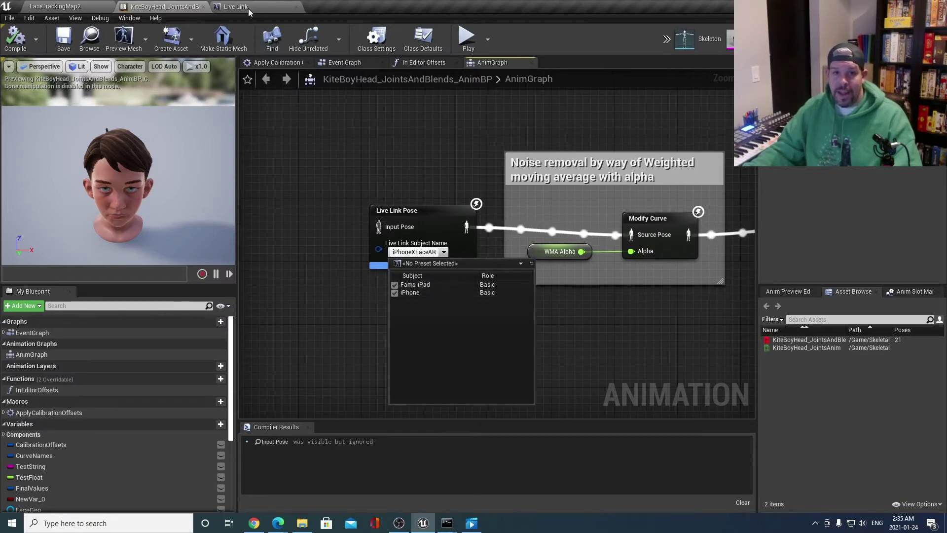
click(443, 293)
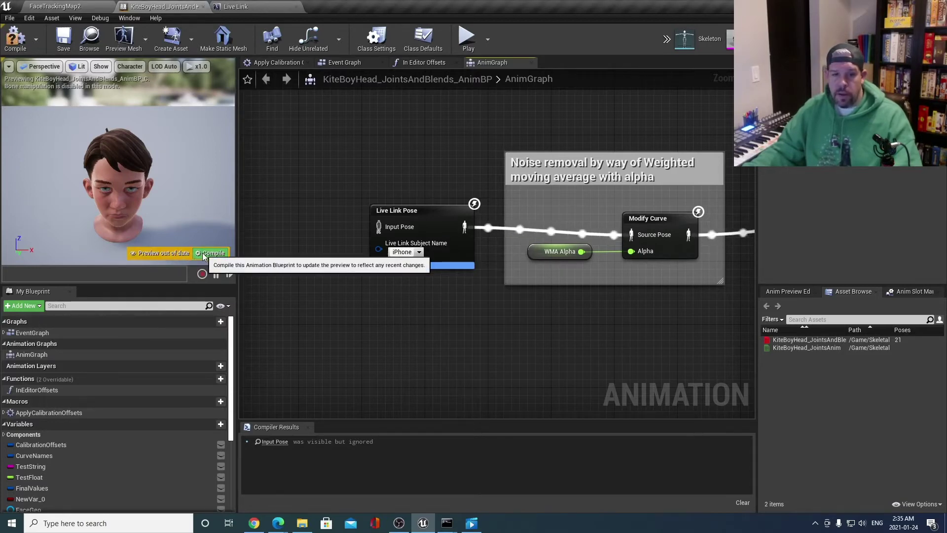
click(212, 253)
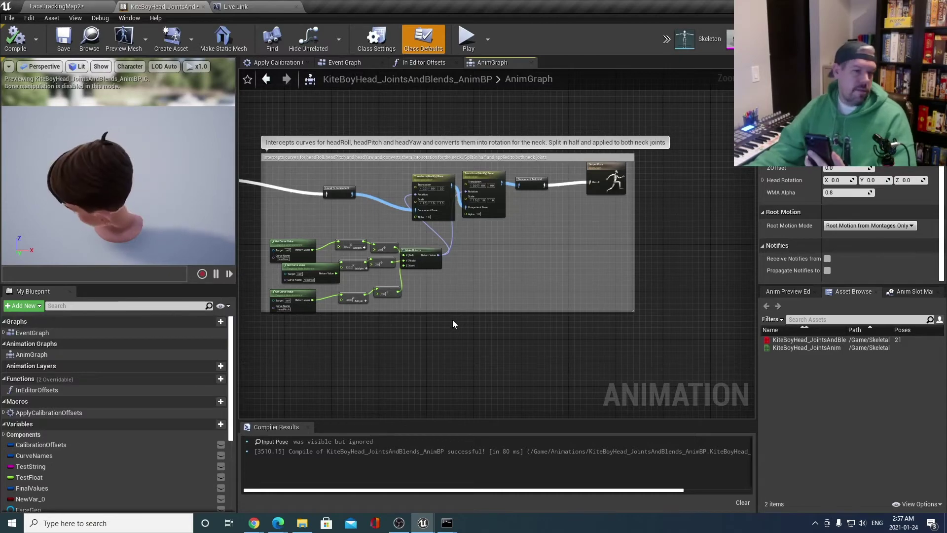
Set the headPitch curve's multiplier to 90 in the AnimGraph's neck rotation section, and compile and save the blueprint.
right_drag(669, 274, 250, 213)
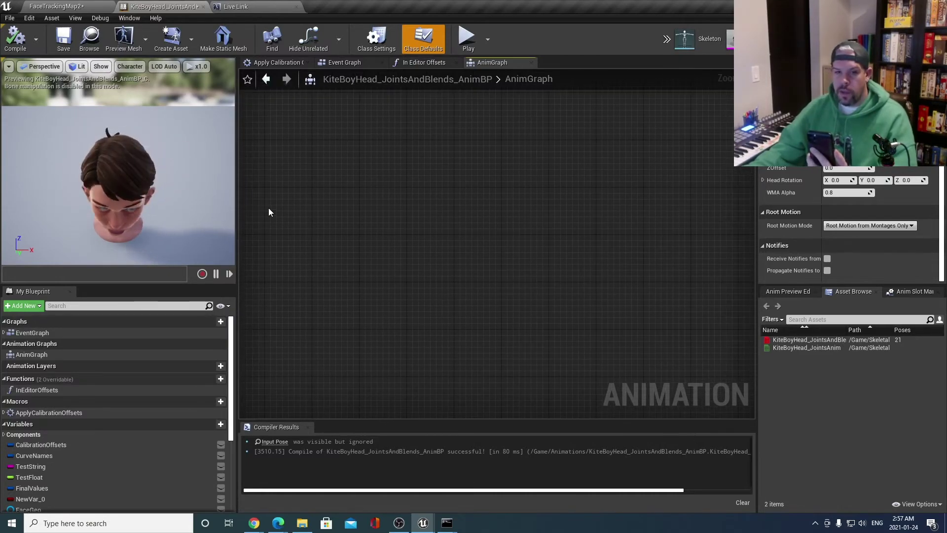
right_drag(442, 383, 544, 239)
scroll(544, 239, up, 3)
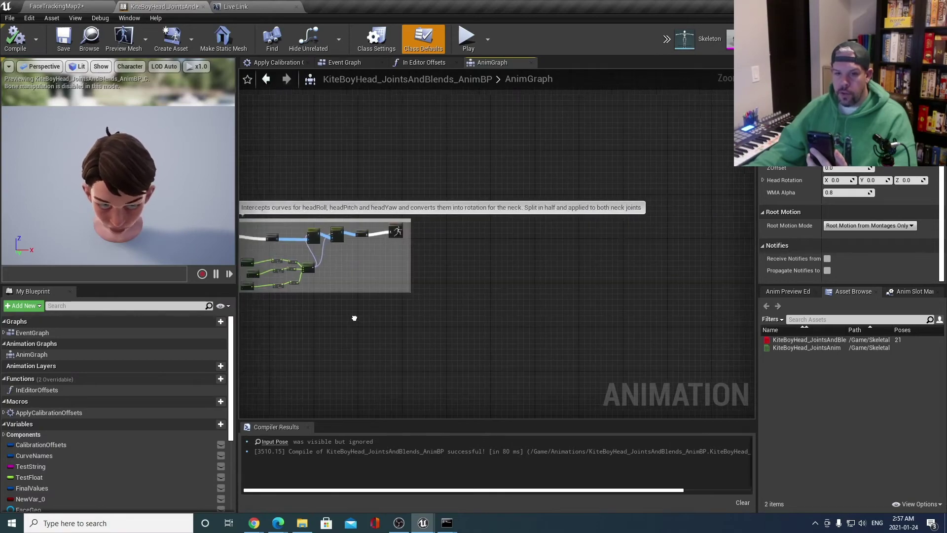
right_drag(345, 318, 521, 327)
scroll(520, 326, up, 1)
scroll(448, 311, up, 2)
scroll(460, 322, down, 3)
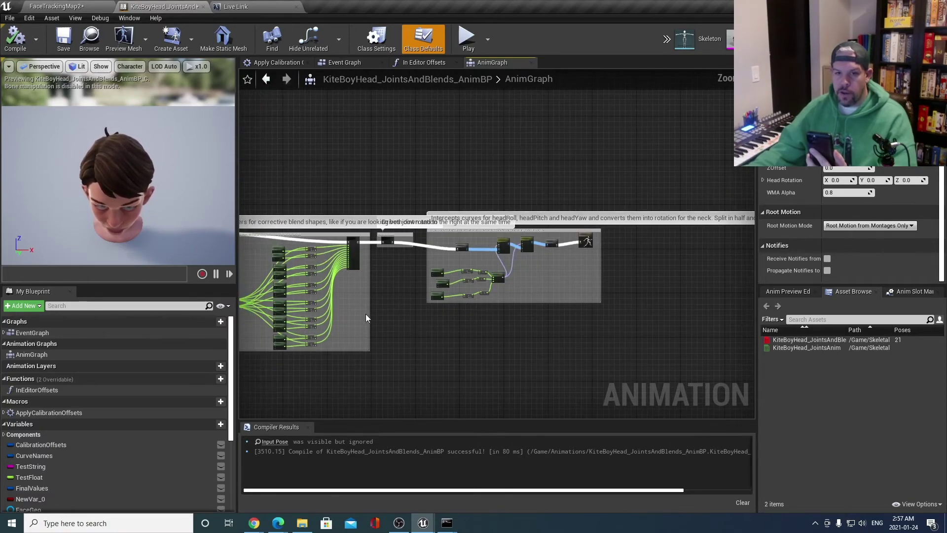
right_drag(365, 317, 501, 318)
scroll(572, 273, down, 2)
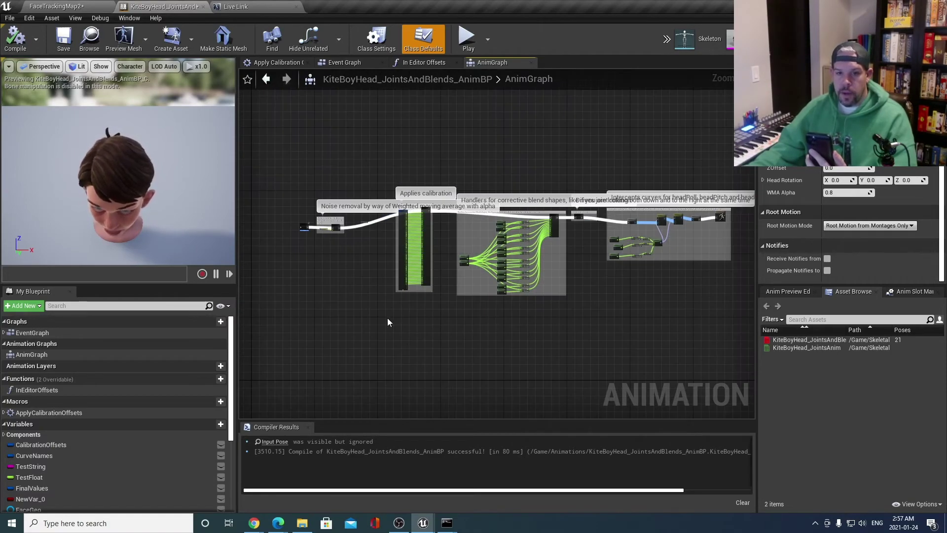
right_drag(524, 145, 500, 219)
scroll(528, 286, up, 2)
scroll(494, 296, up, 1)
right_drag(451, 306, 384, 328)
scroll(398, 319, up, 6)
right_drag(401, 295, 443, 256)
scroll(393, 382, up, 2)
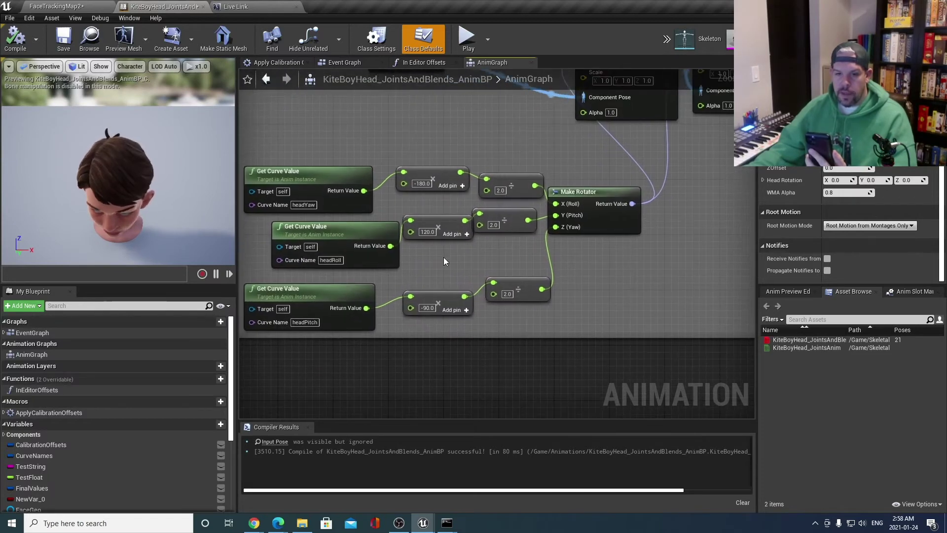
click(427, 308)
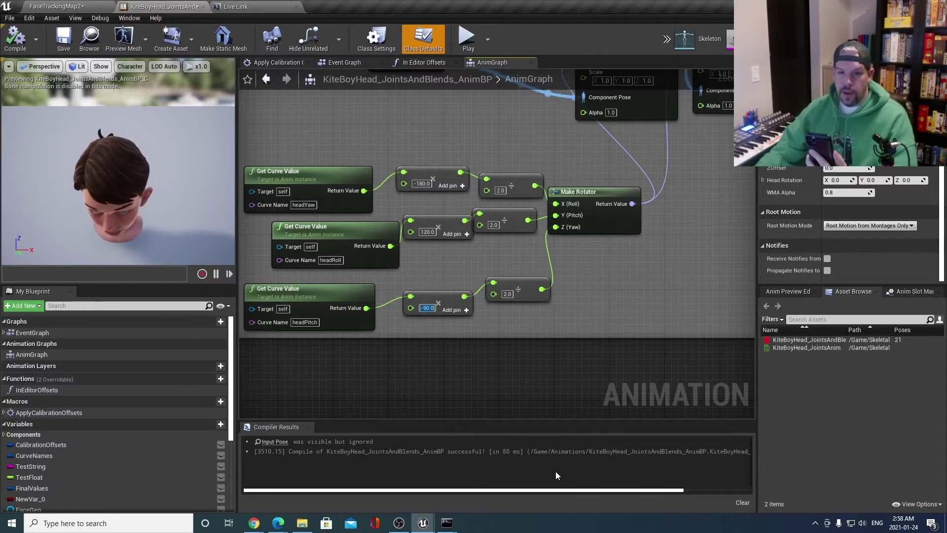
text(90)
key(Return)
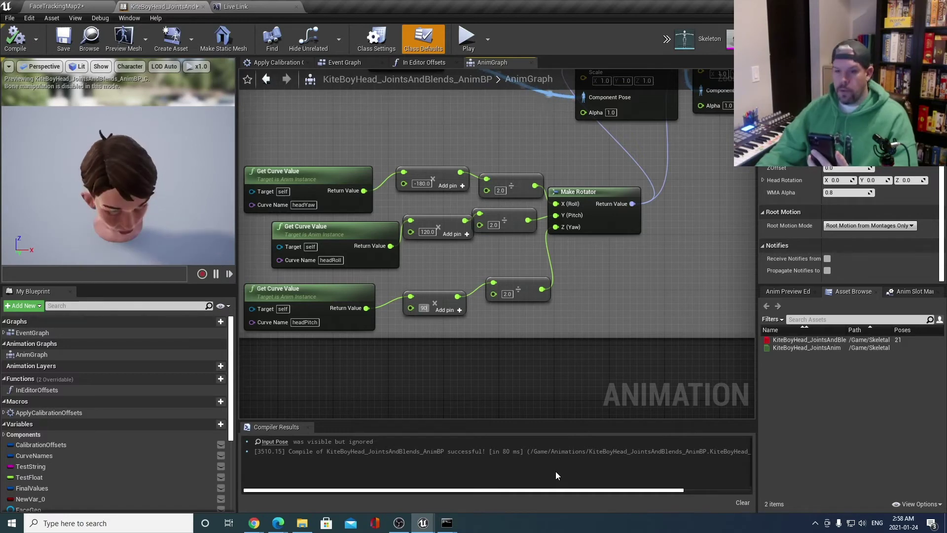
key(Return)
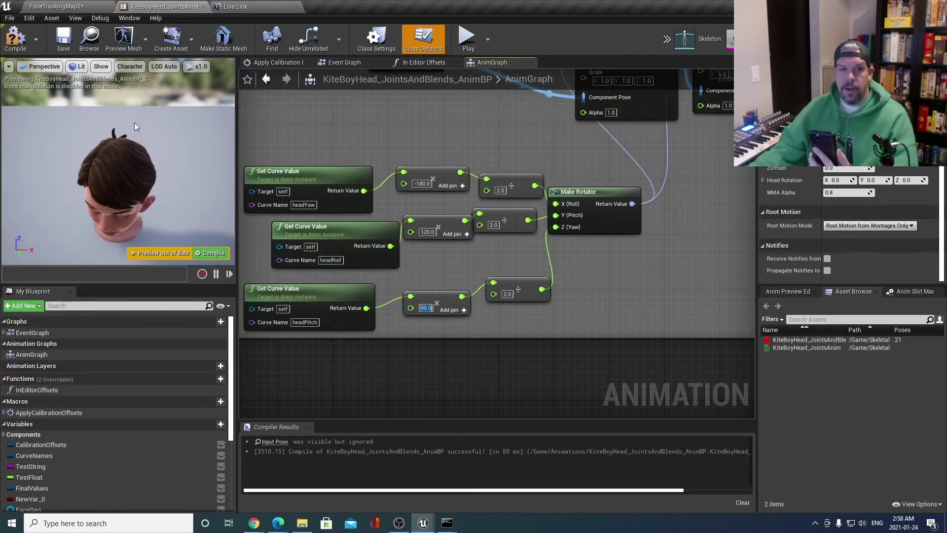
click(18, 43)
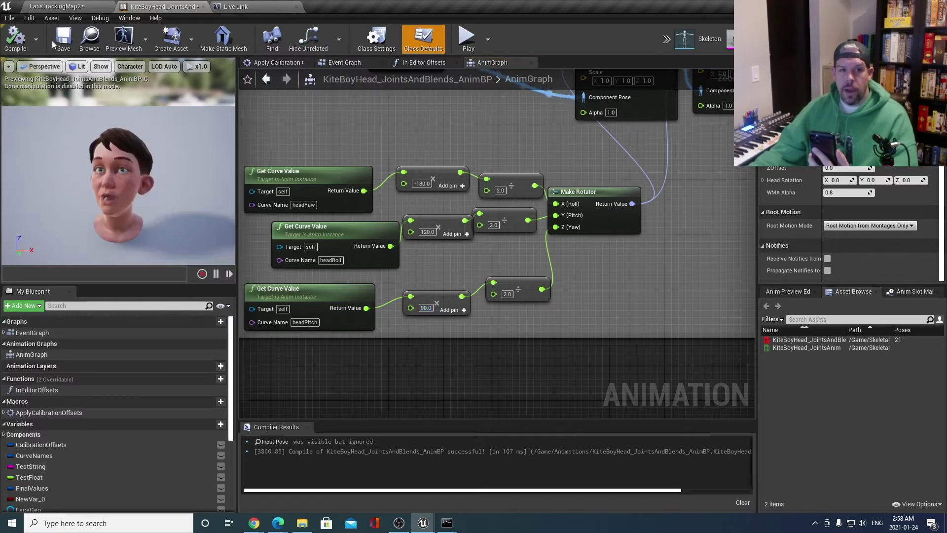
click(64, 42)
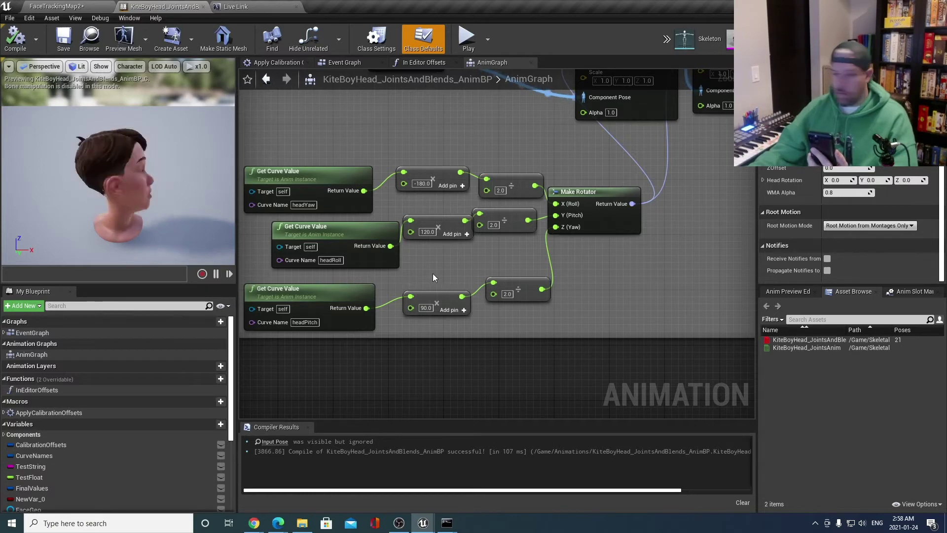
Try a multiplier of -150 for the headYaw curve and recompile the blueprint.
click(434, 188)
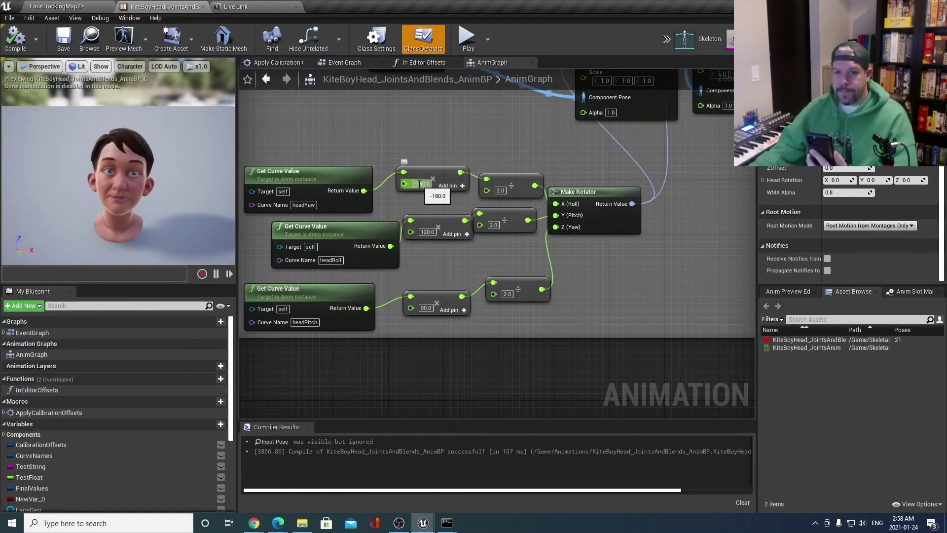
text(-150)
key(Return)
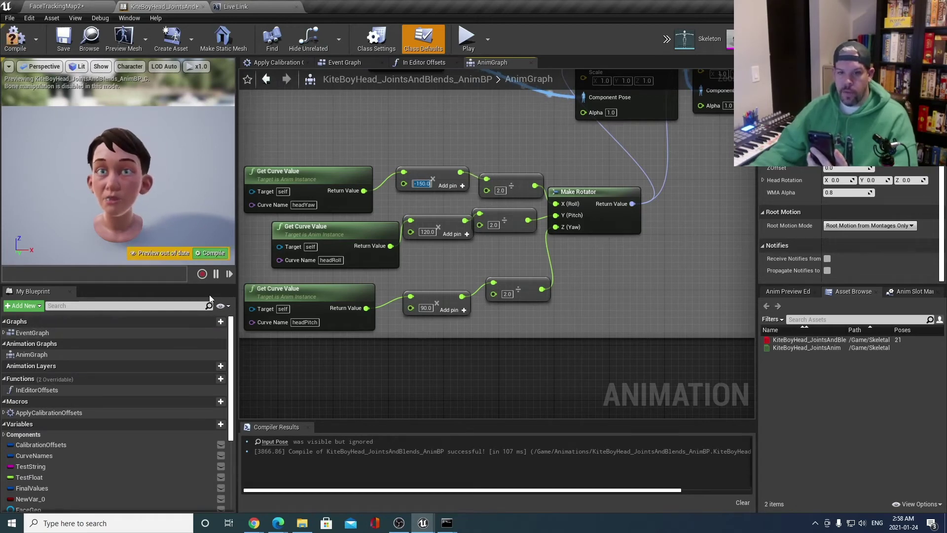
click(217, 255)
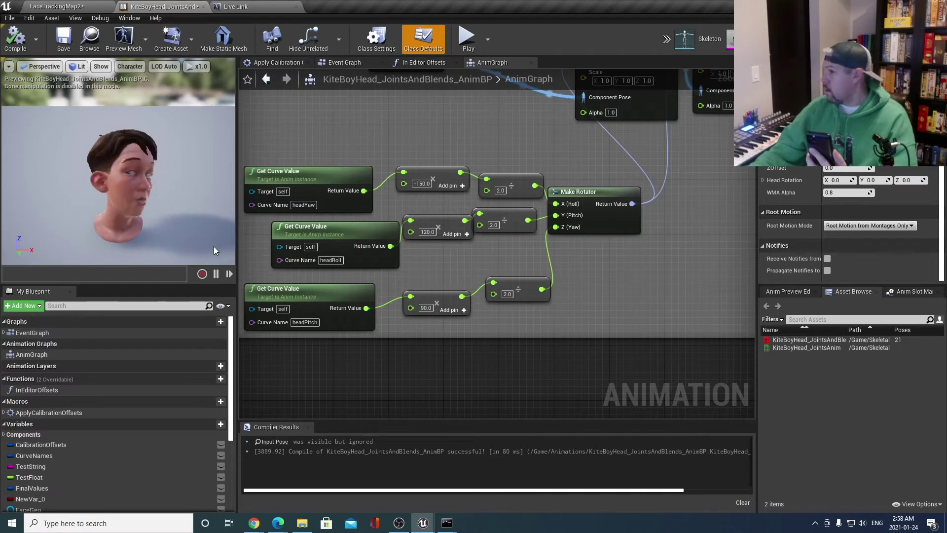
Set the headYaw curve's multiplier to -100 and recompile the blueprint.
click(428, 231)
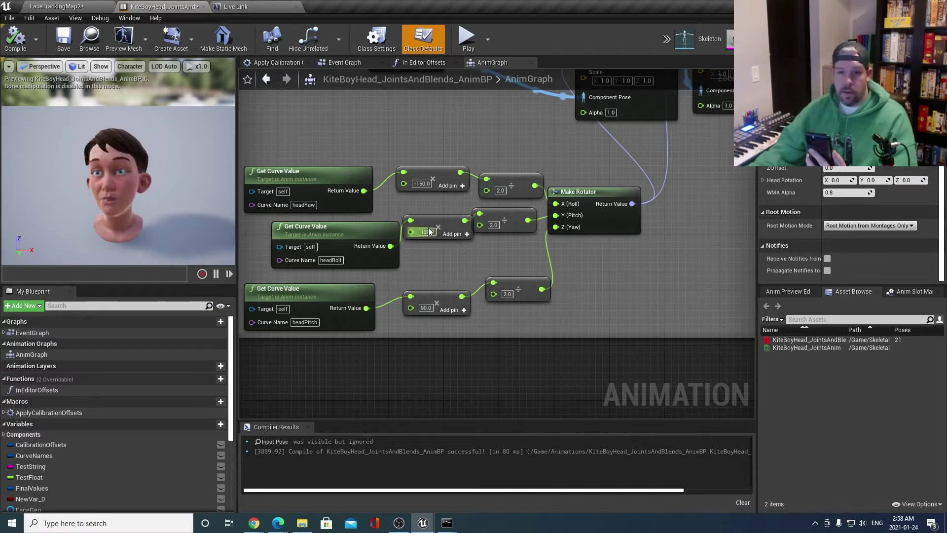
click(420, 183)
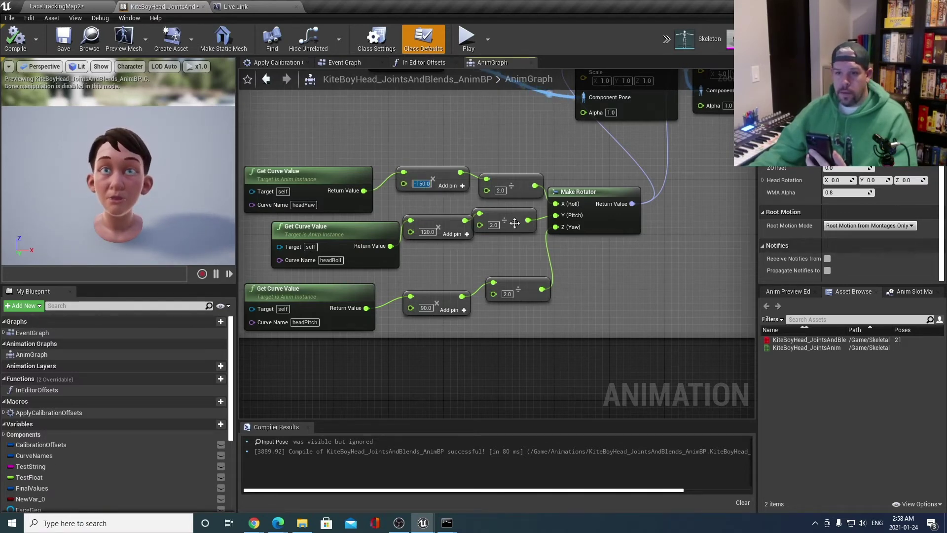
text(-100)
key(Return)
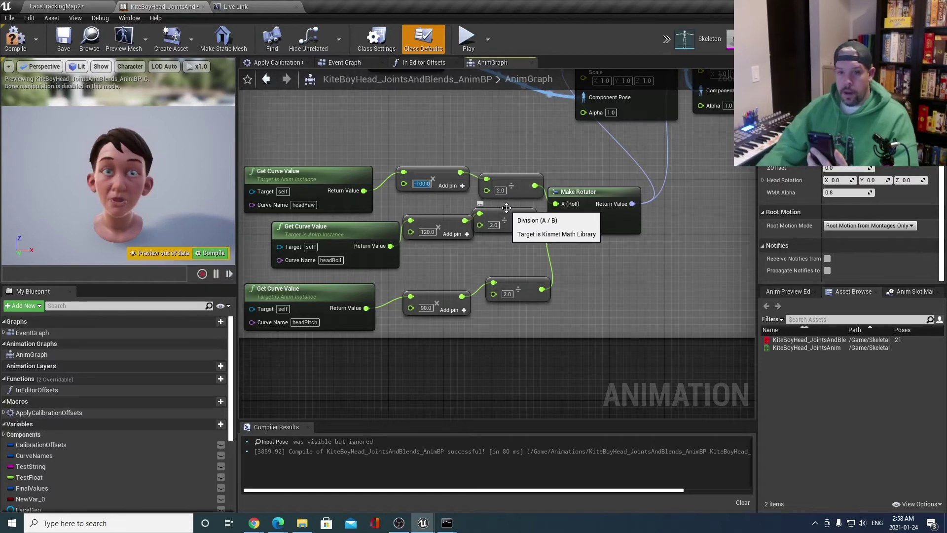
click(222, 255)
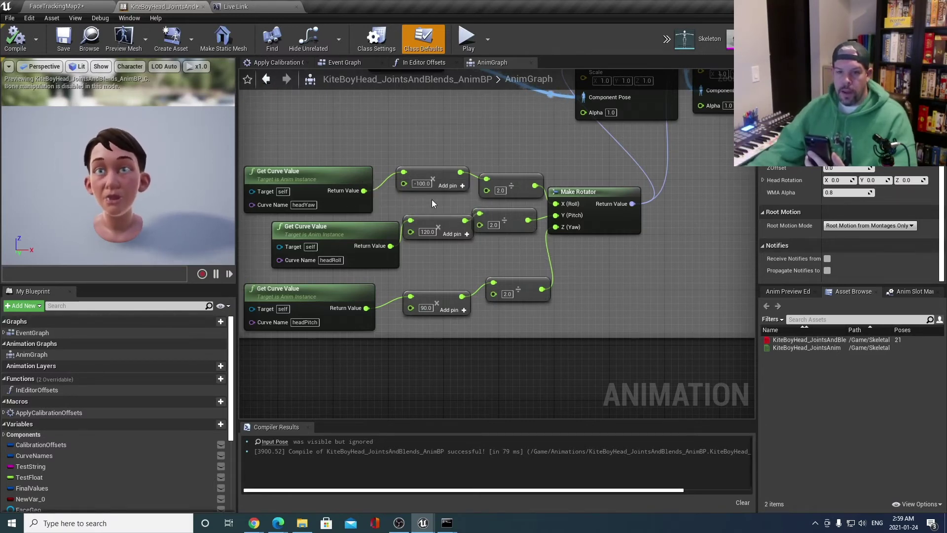
click(421, 184)
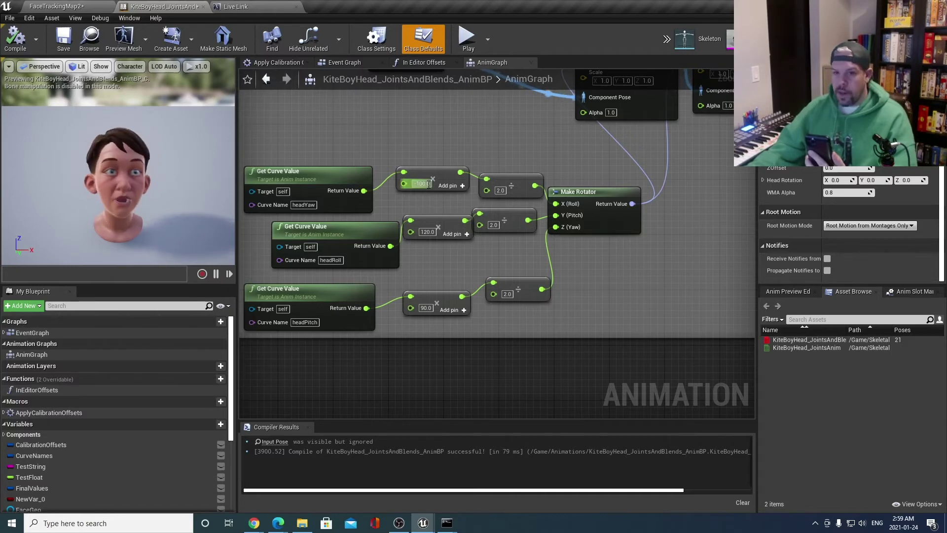
click(425, 310)
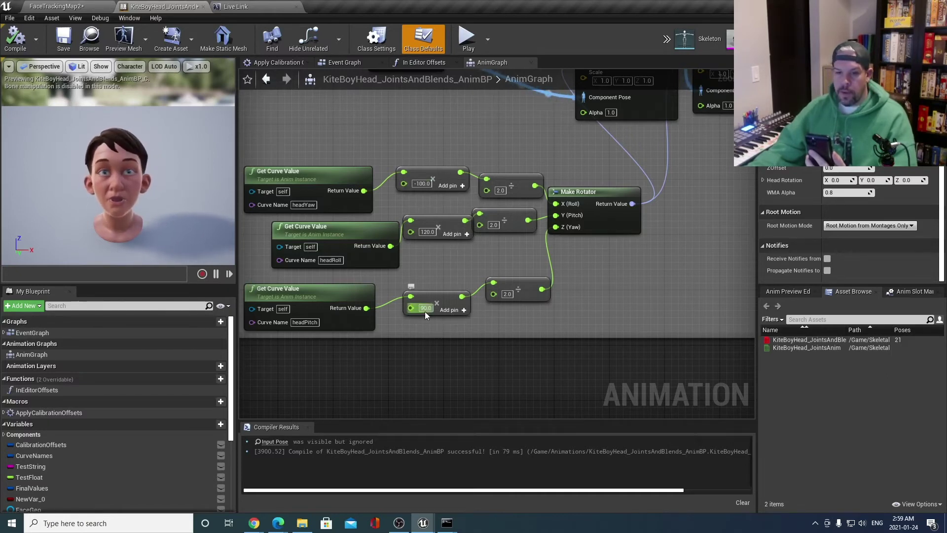
click(67, 97)
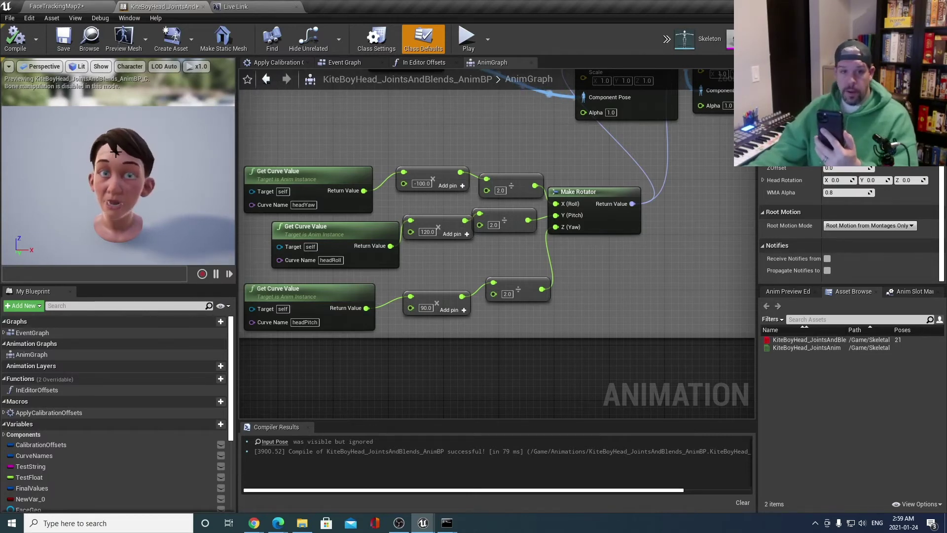
Review the Skeletal Mesh options, including Update Animation in Editor, of the KiteBoyHead_JointsAndBlends component in the level.
click(75, 5)
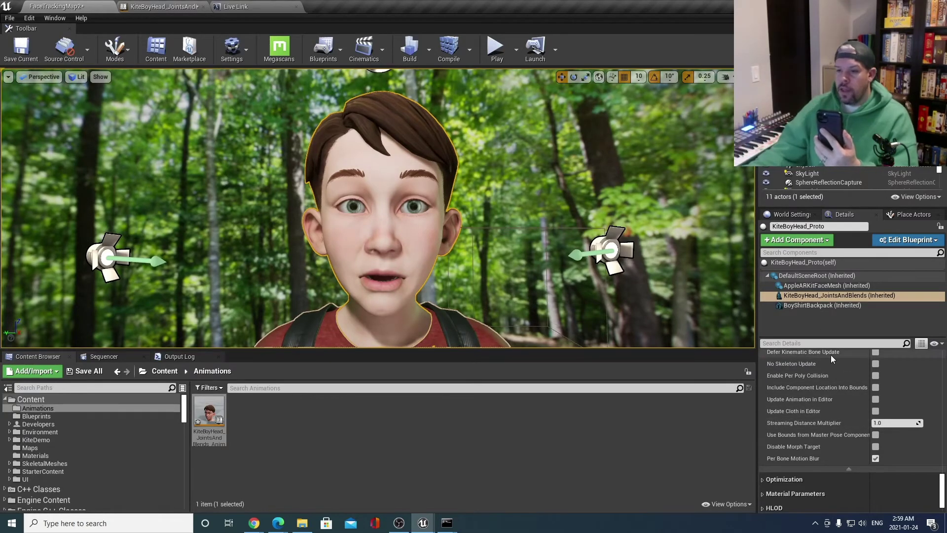
click(878, 296)
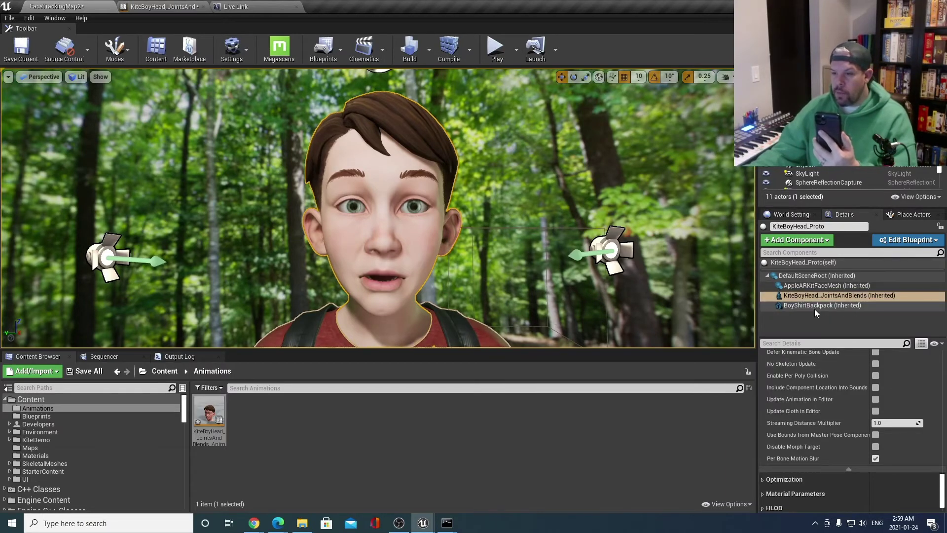
click(827, 287)
click(829, 296)
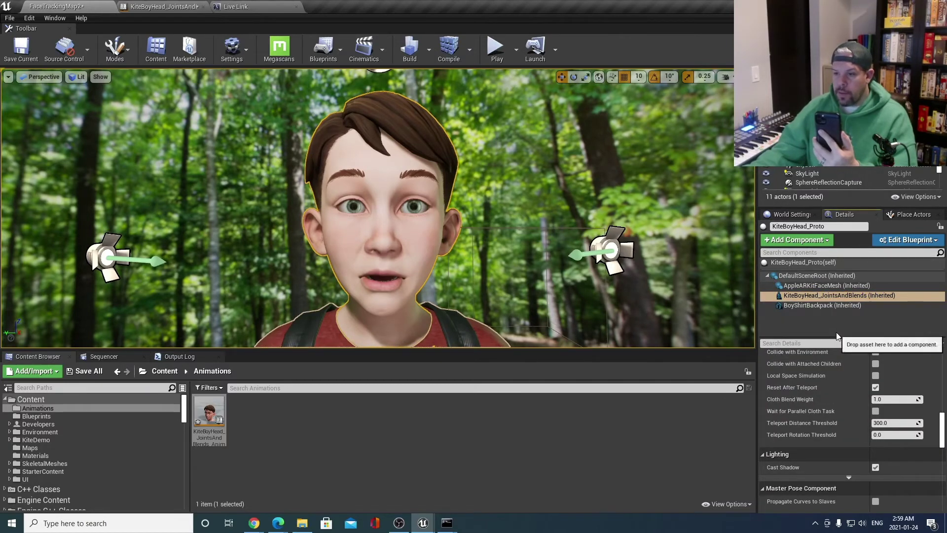
drag(835, 332, 837, 320)
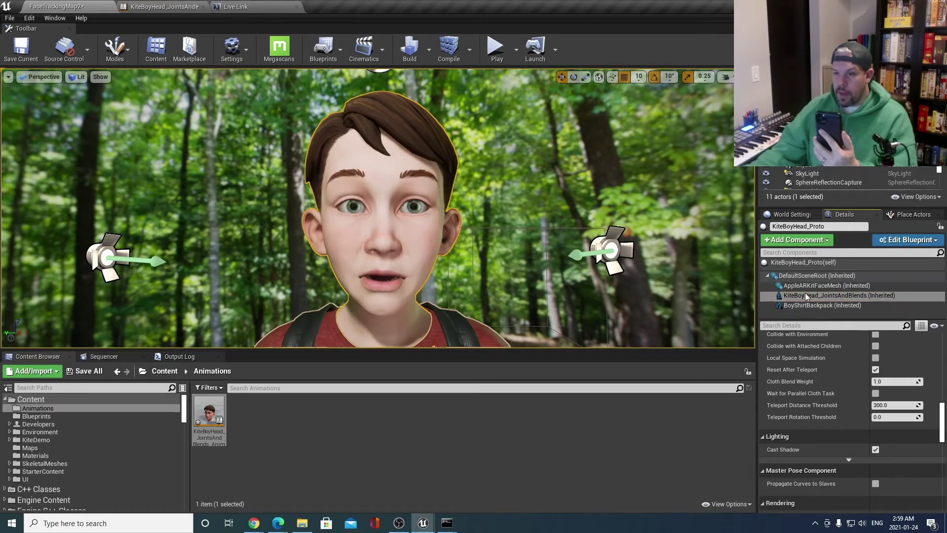
click(847, 299)
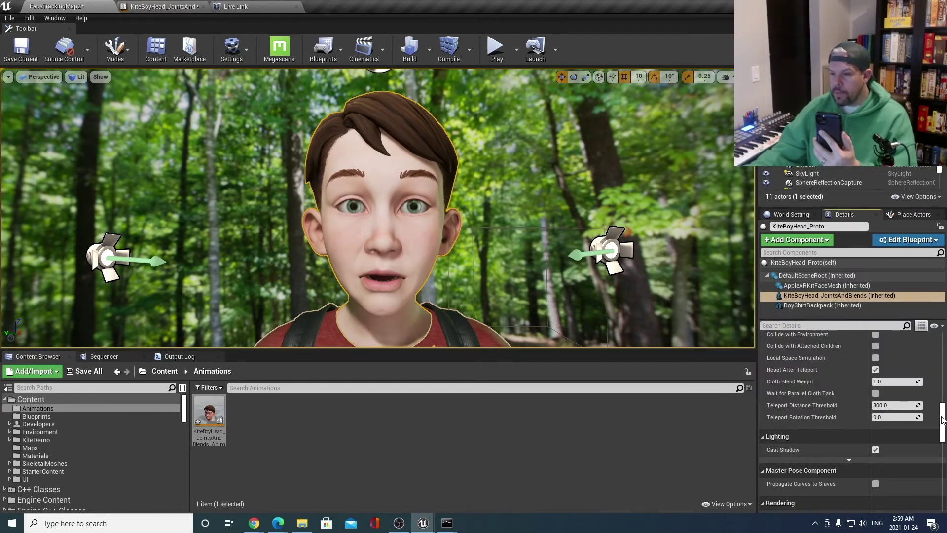
drag(942, 420, 943, 481)
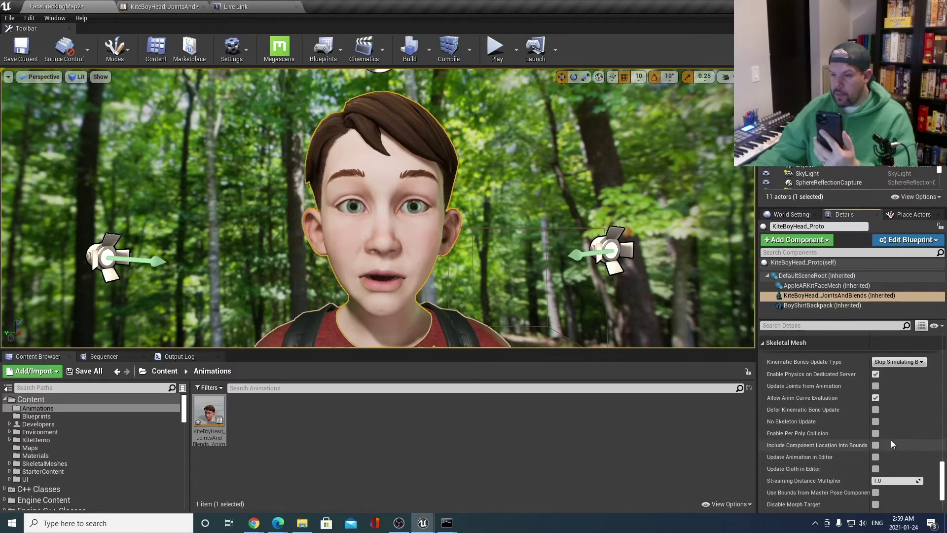
scroll(863, 419, down, 1)
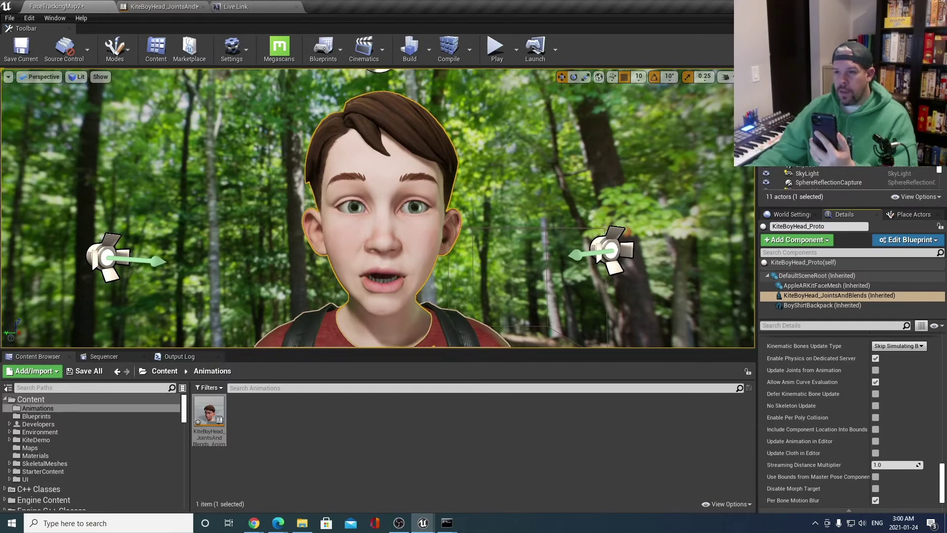
Test-play the level briefly, and open the KiteBoyHead_Proto actor's blueprint.
click(496, 47)
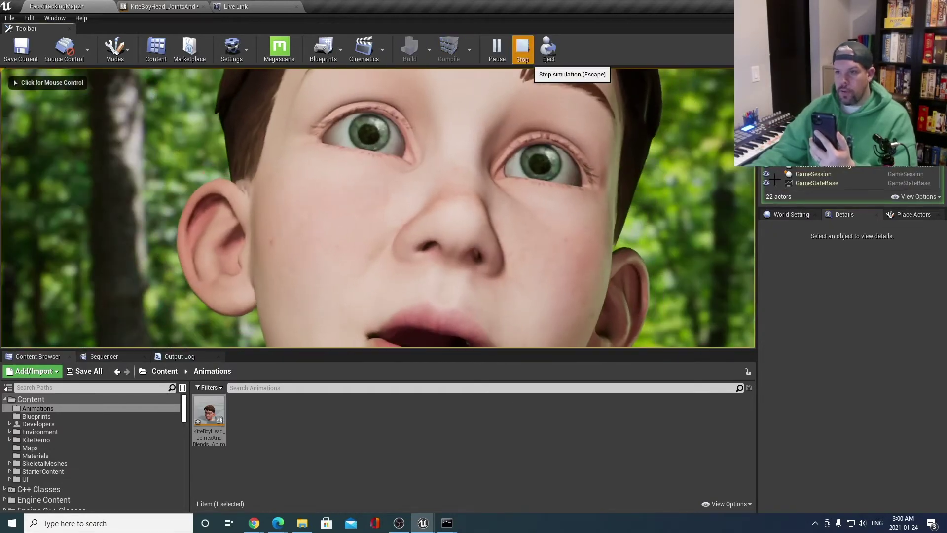
click(522, 47)
key(ctrl+e)
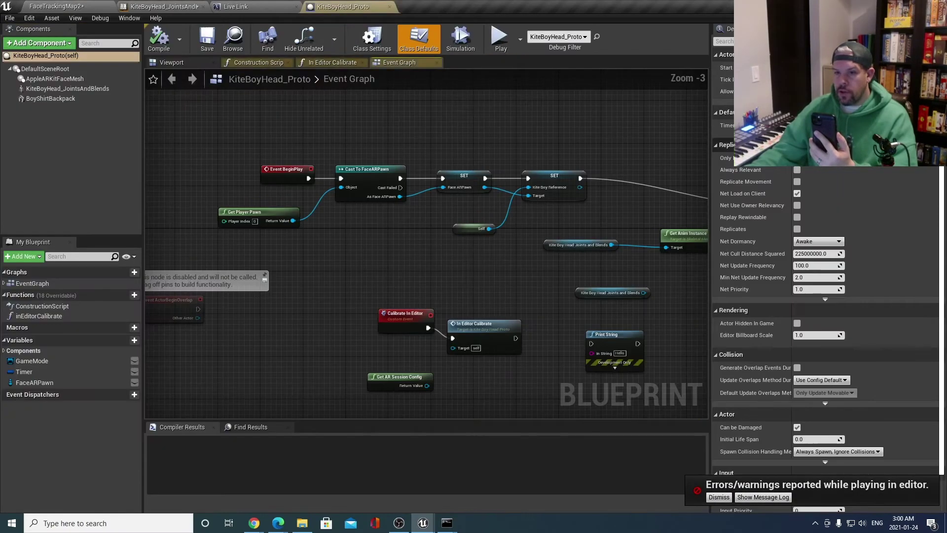
Check the KiteBoyHead_Proto actor in its blueprint viewport and return to the FaceTrackingMap2 level.
click(172, 62)
right_drag(426, 287, 387, 276)
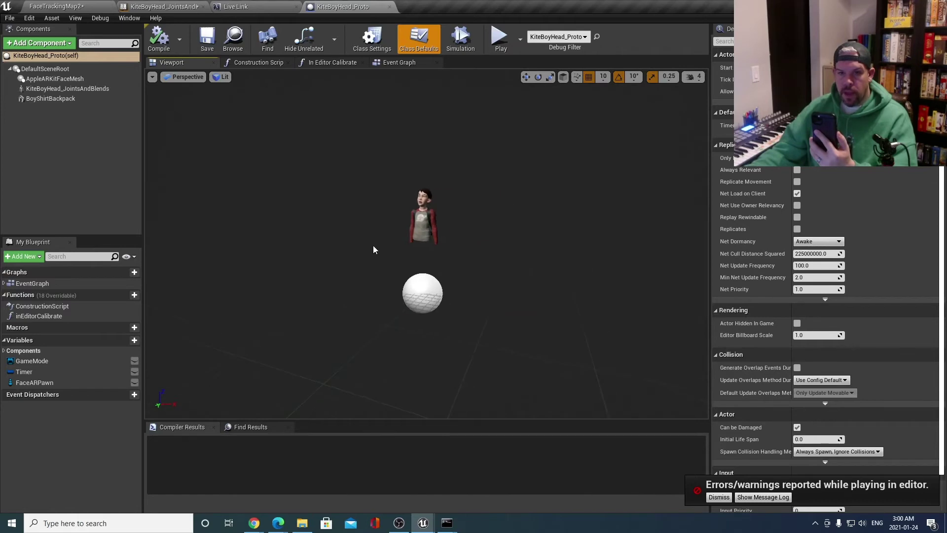
click(82, 5)
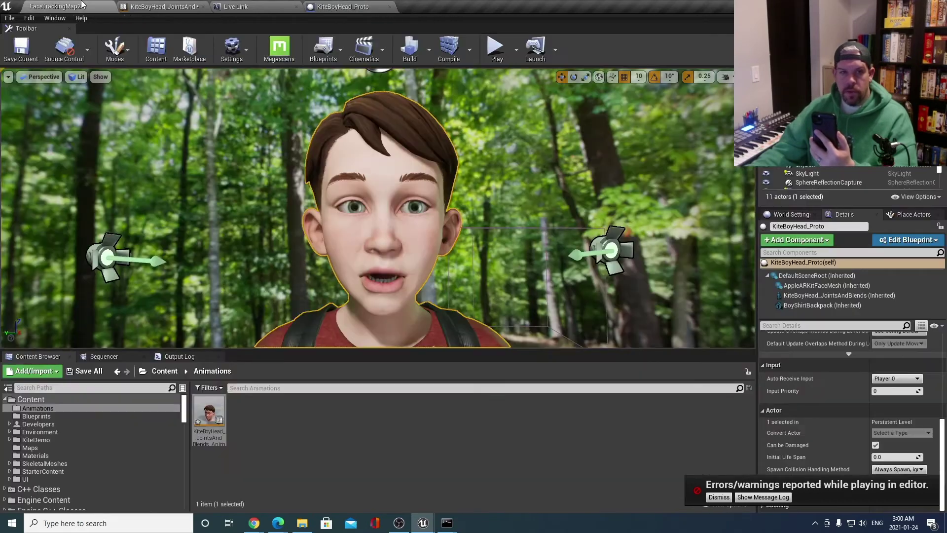
Move the FaceARPawn camera farther from the boy's head along its X axis and briefly test-play the level.
scroll(438, 282, down, 2)
alt+drag(400, 280, 427, 269)
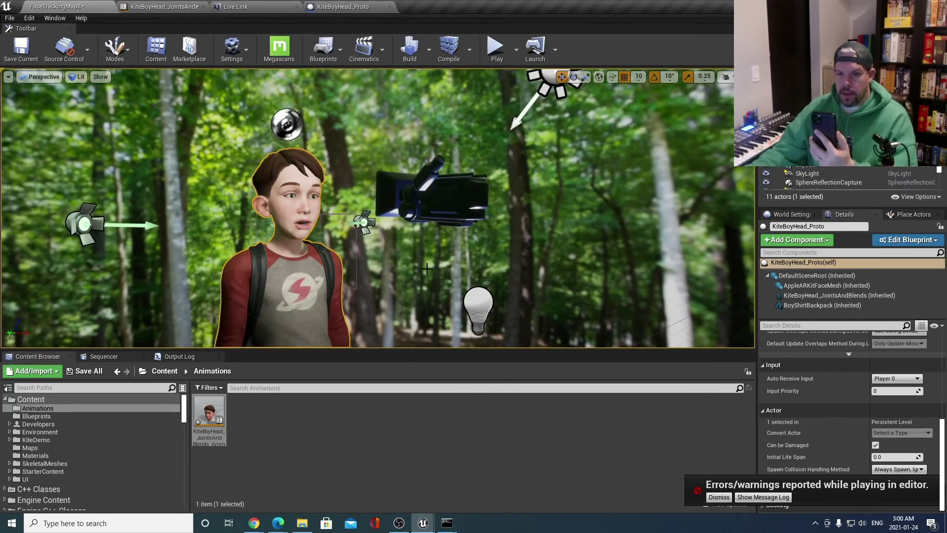
click(434, 197)
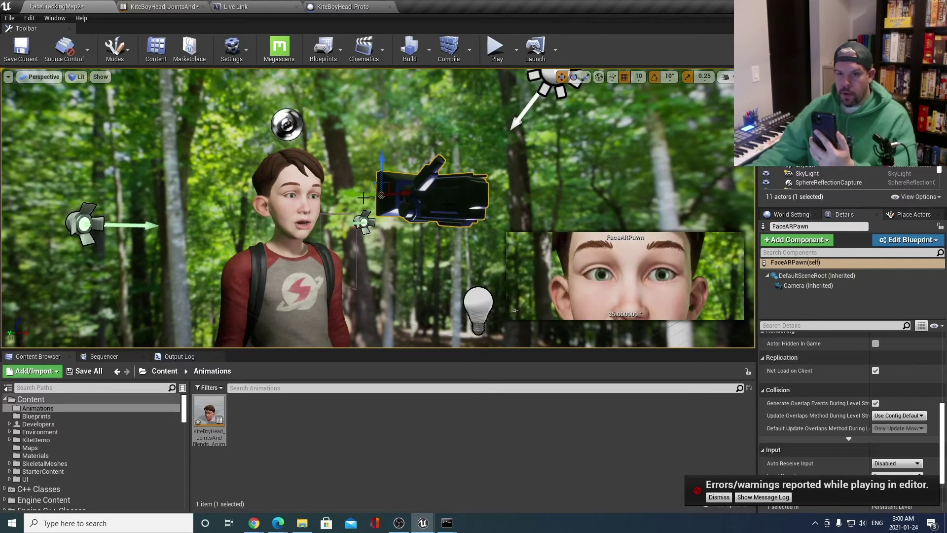
drag(398, 191, 591, 189)
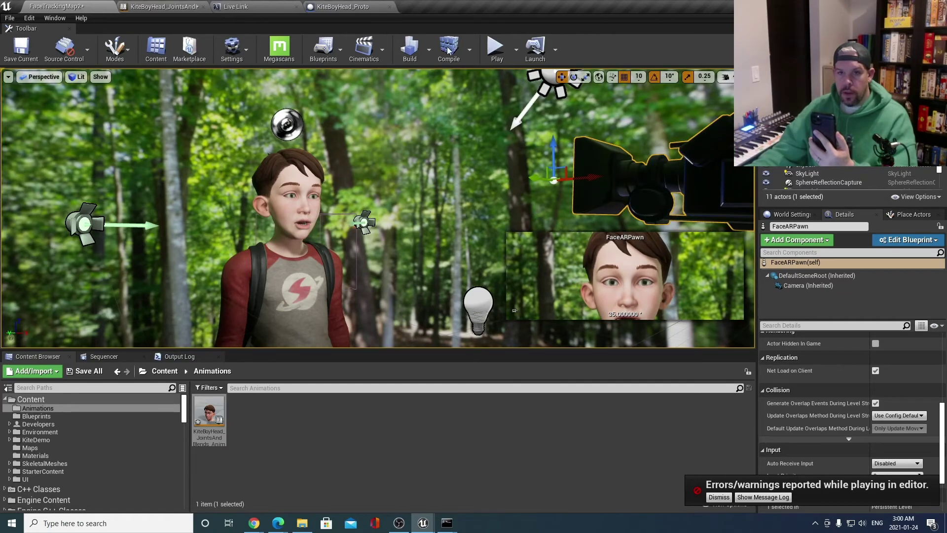
click(493, 48)
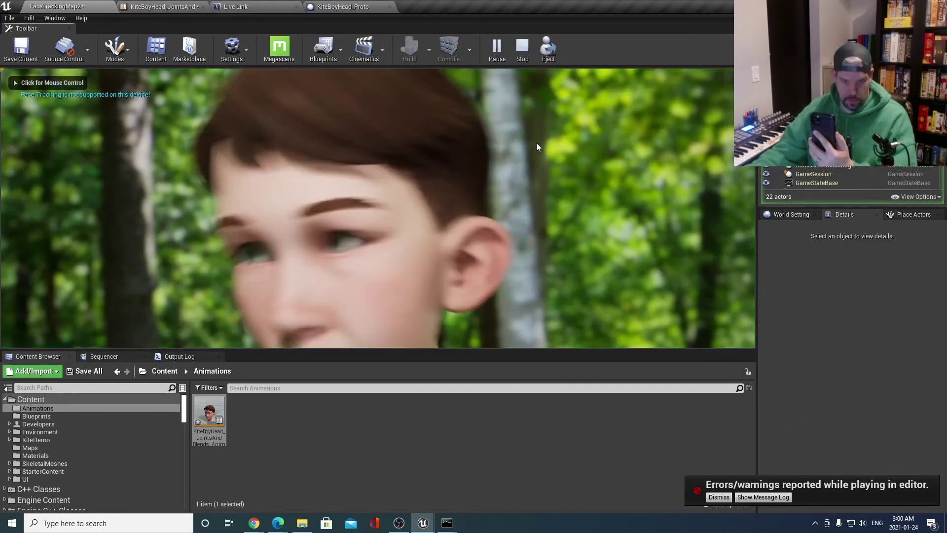
click(522, 48)
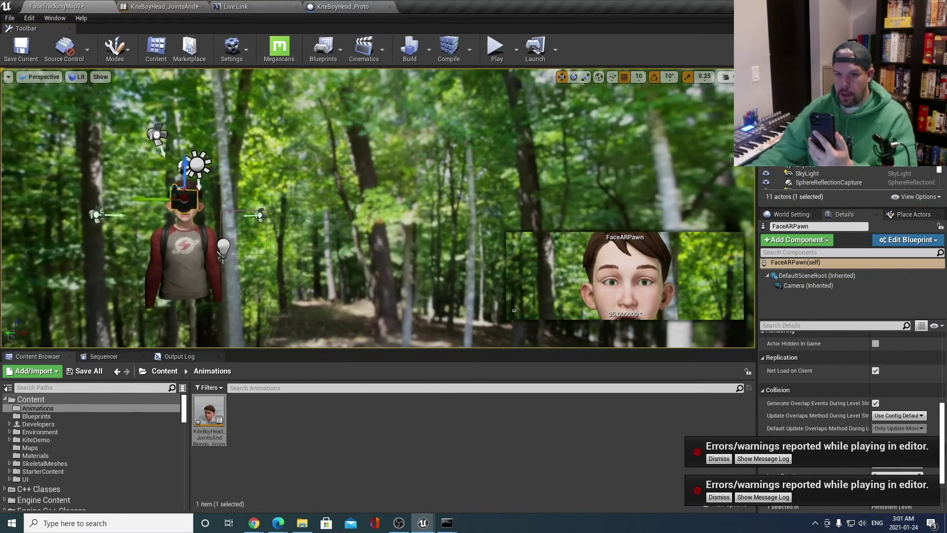
Pull the FaceARPawn camera back until the preview frames the whole head with space around it, and test the live face capture in play mode.
right_drag(368, 221, 563, 171)
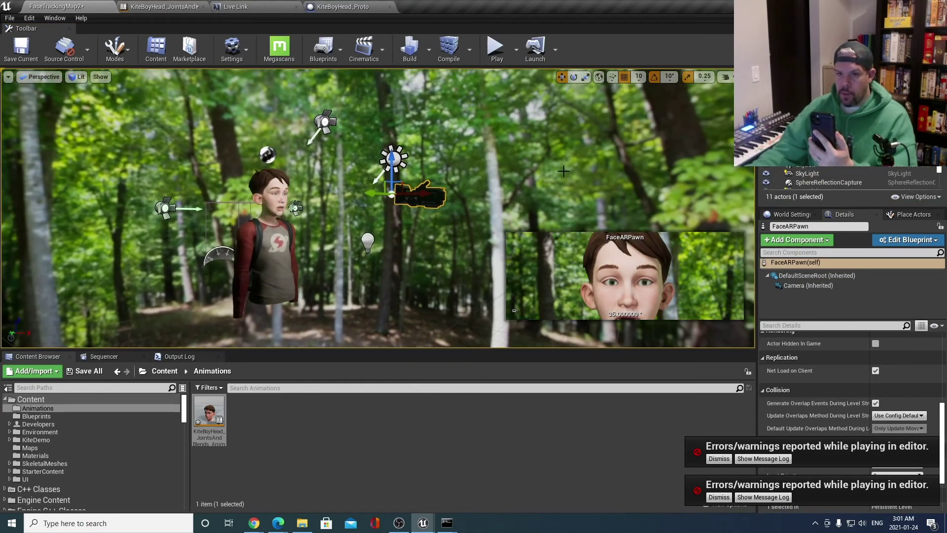
drag(427, 193, 699, 186)
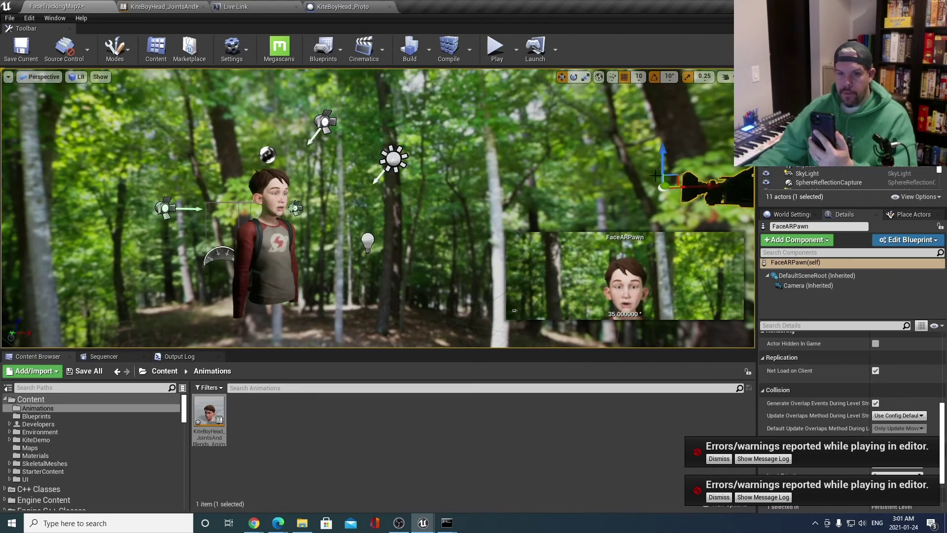
click(496, 48)
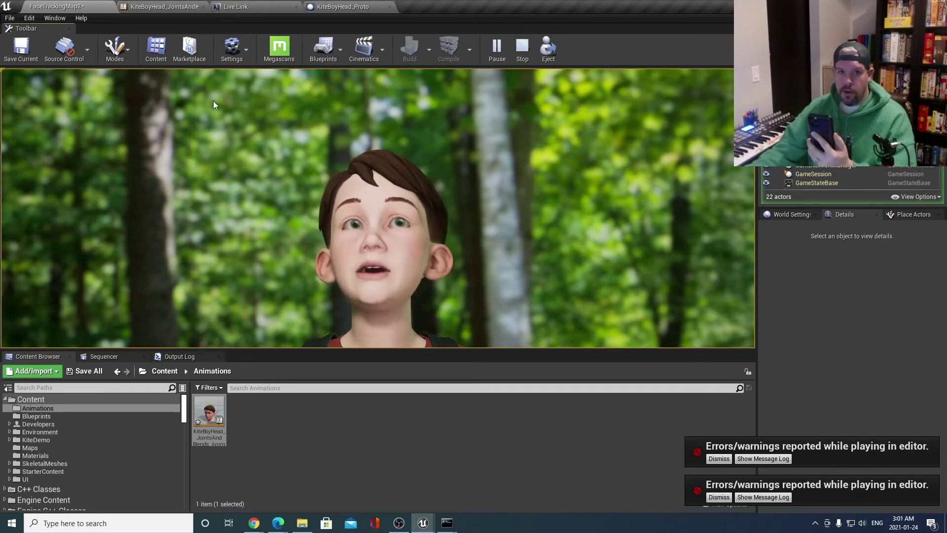
click(522, 47)
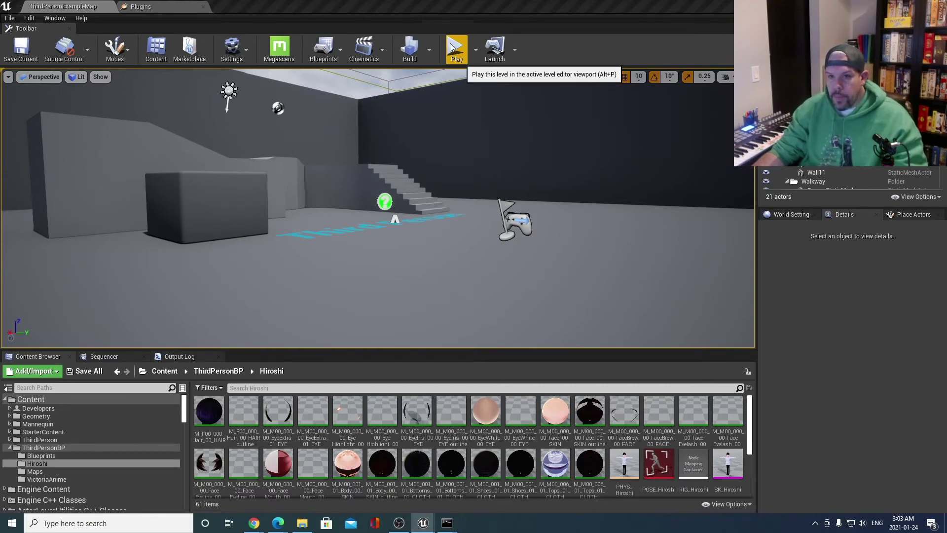
Test-play ThirdPersonExampleMap with the current anime character, and open the ThirdPersonBP Blueprints folder.
click(464, 46)
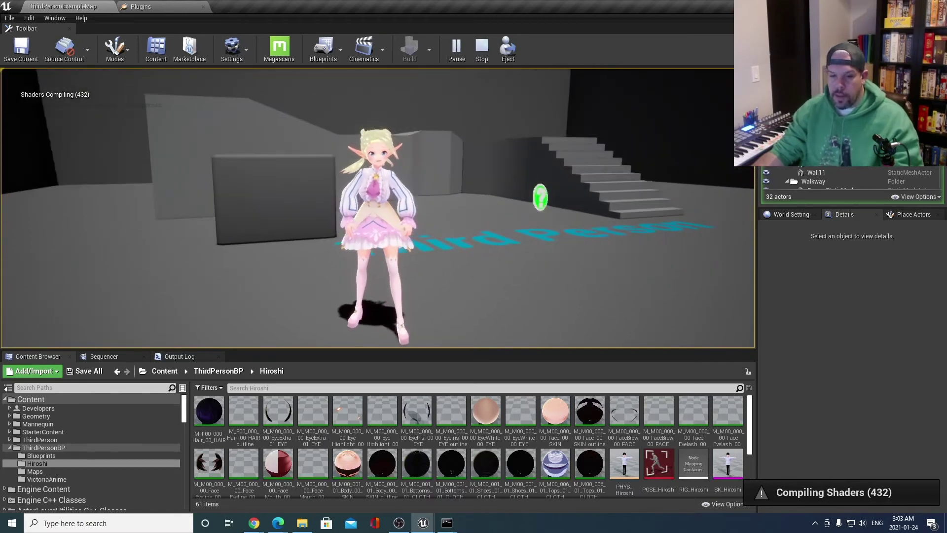
key(Escape)
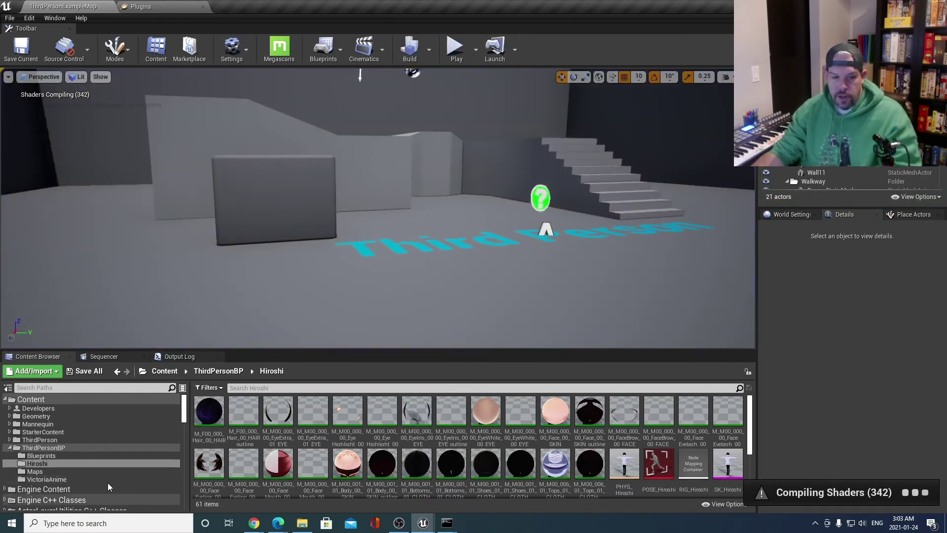
click(51, 457)
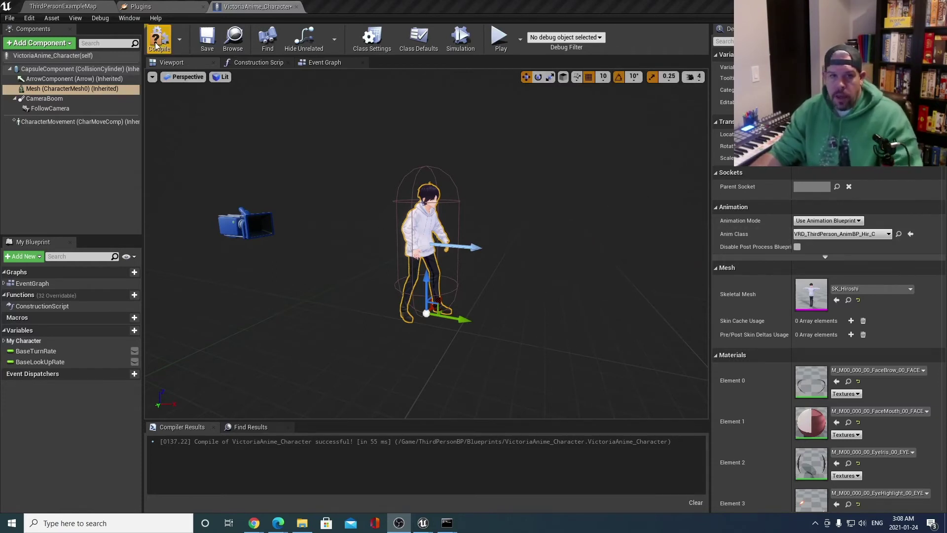
Return to ThirdPersonExampleMap and test-play it, running the Hiroshi character around and viewing him from the front.
click(63, 7)
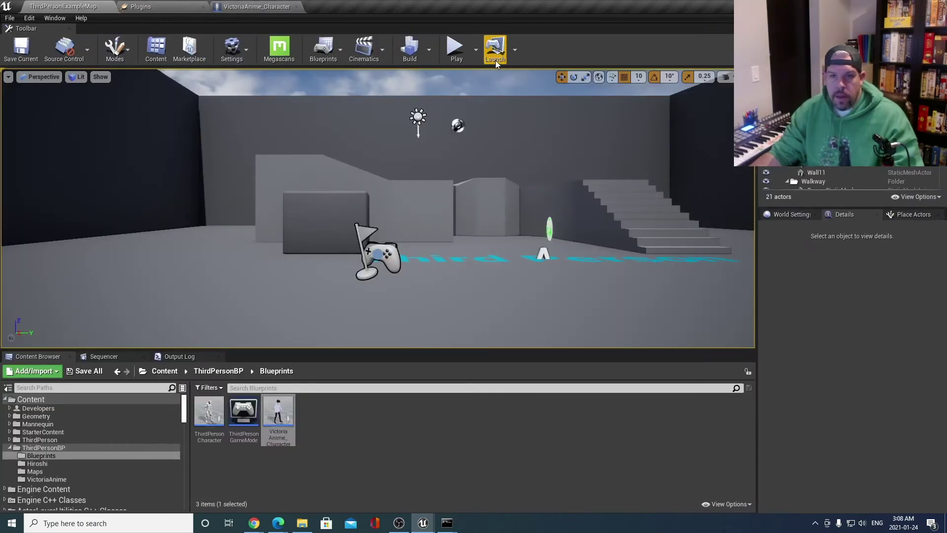
click(455, 49)
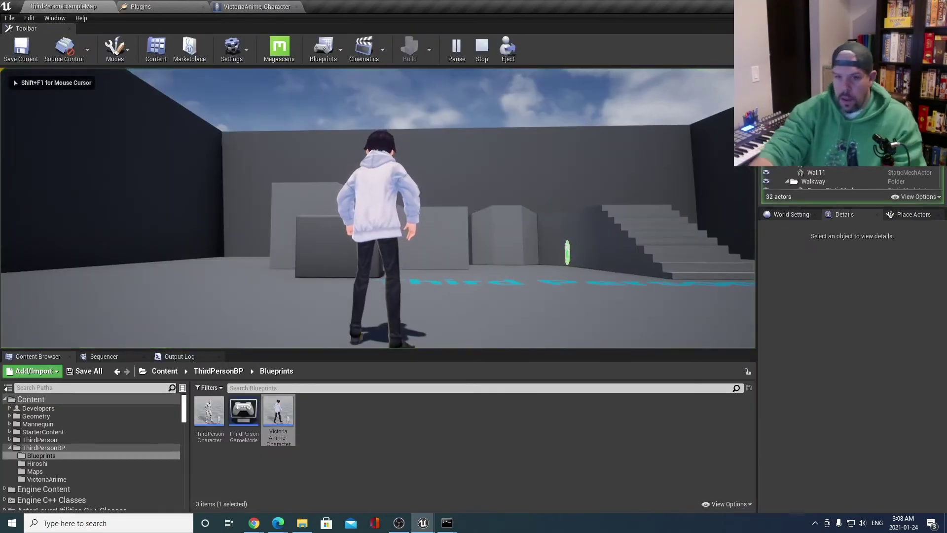
key(w)
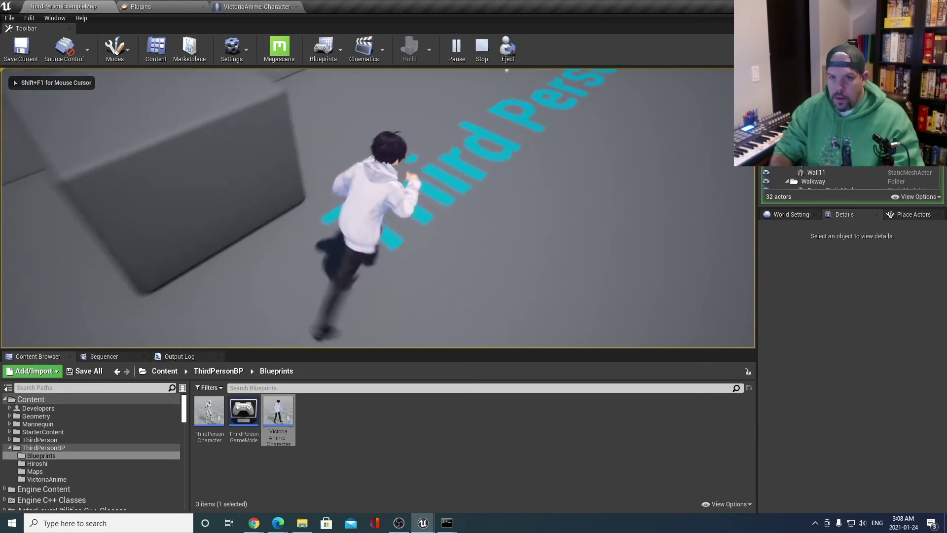
key(d)
key(s)
key(w)
key(d)
key(s)
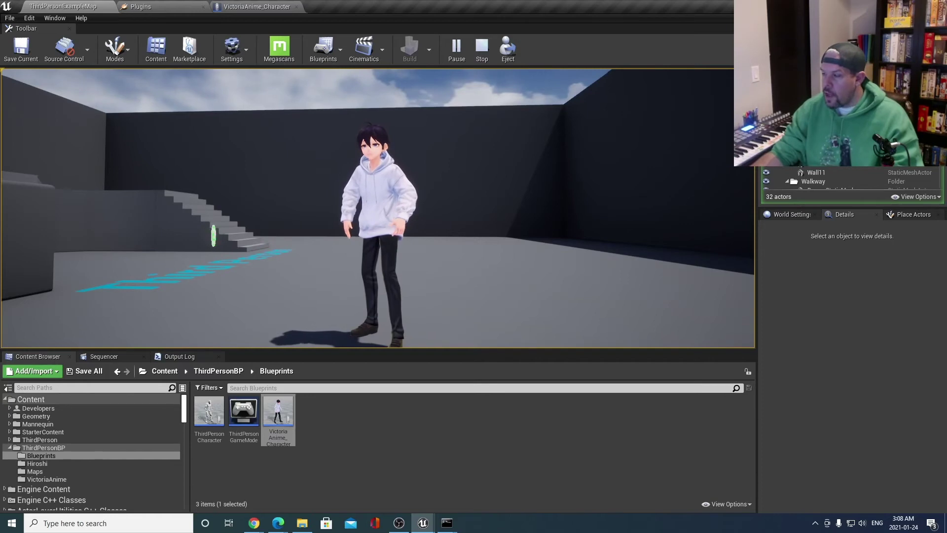
key(Escape)
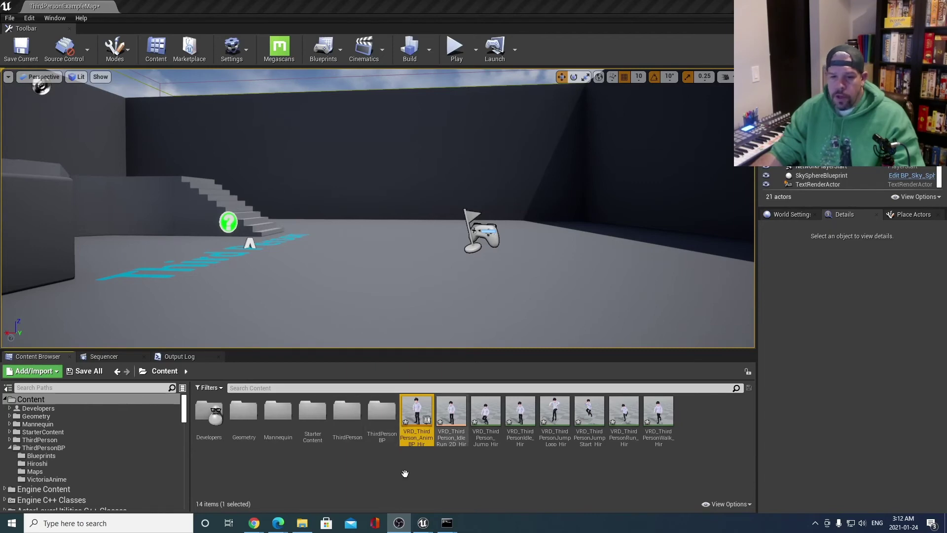
Open the VRD_ThirdPerson_AnimBP_Hir animation blueprint and move the Default state machine farther from Output Pose in the AnimGraph.
double_click(418, 405)
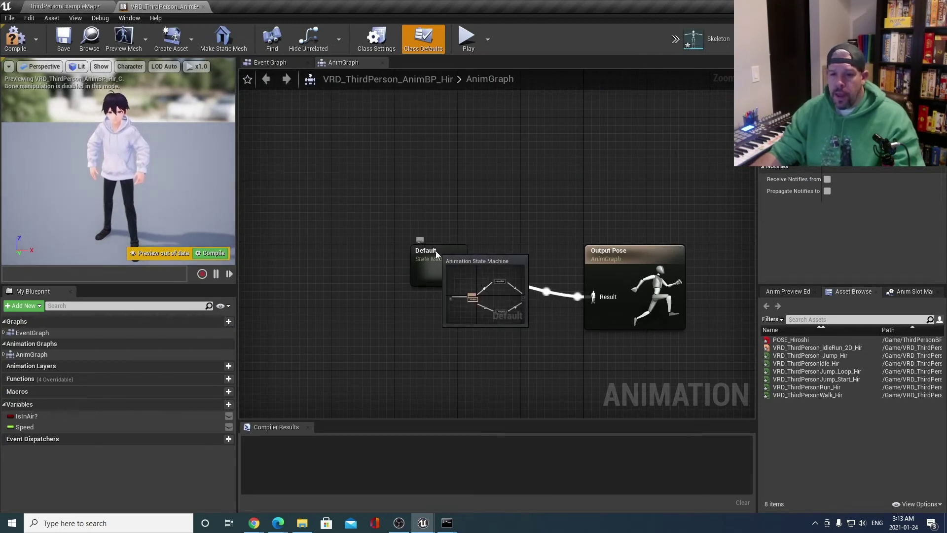
drag(436, 250, 373, 264)
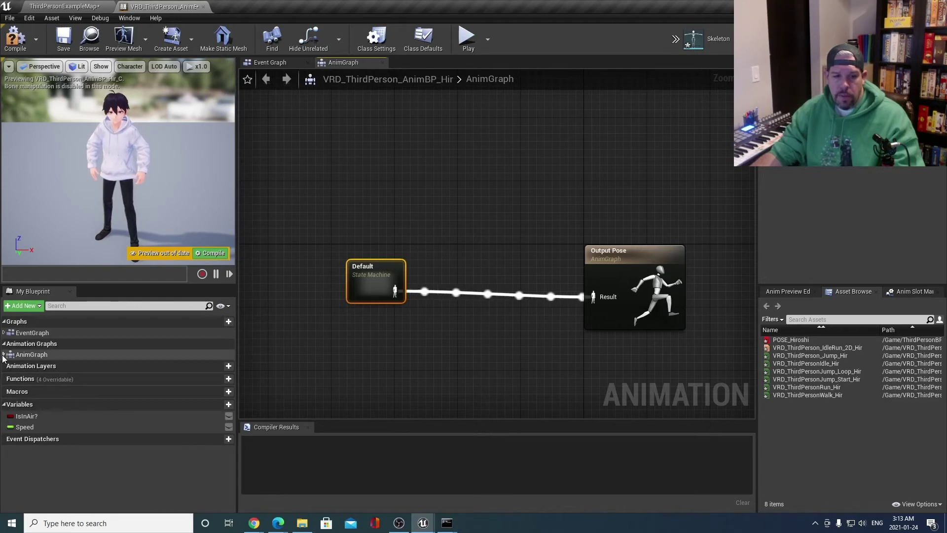
double_click(24, 356)
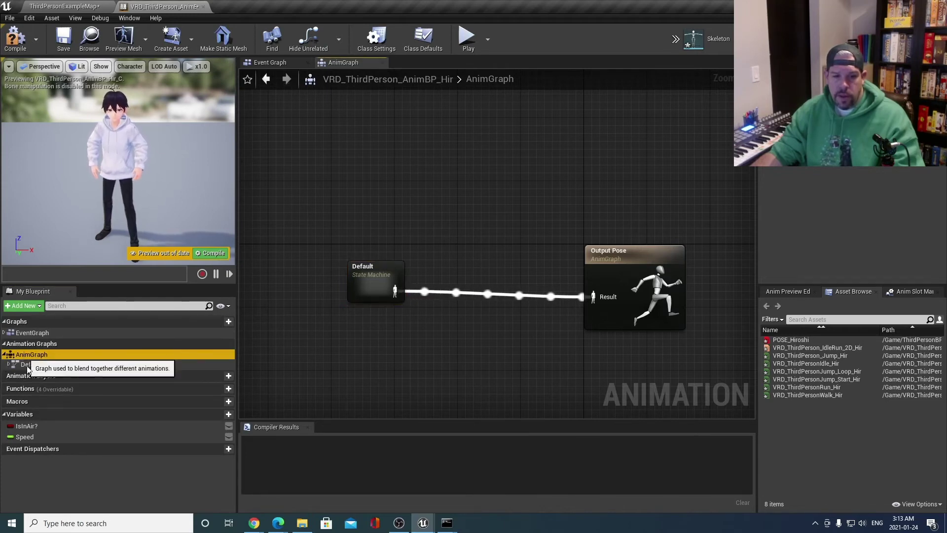
Add a VrmSpringBone node above the Default–Output Pose link and set its Vrm Meta Object to VM_Hiroshi_VrmMeta.
right_click(450, 181)
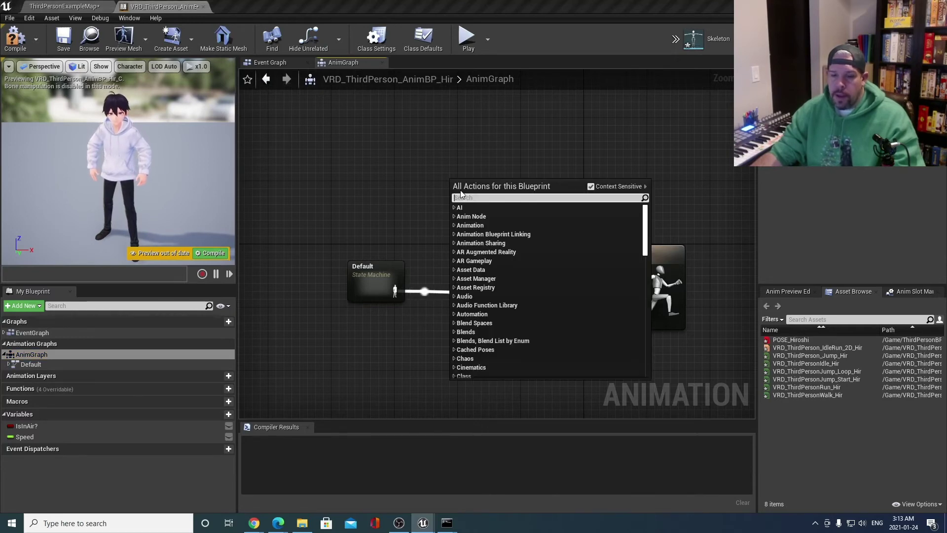
text(spring)
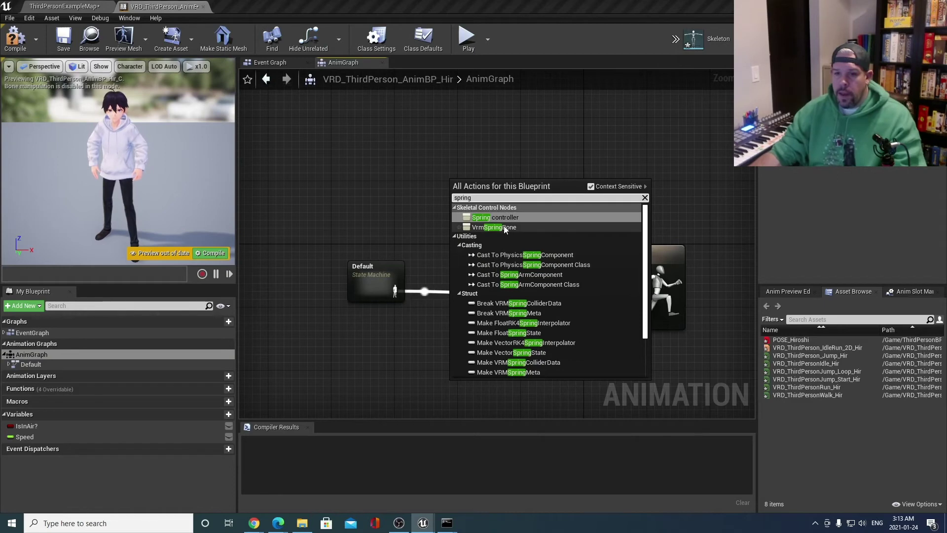
click(489, 228)
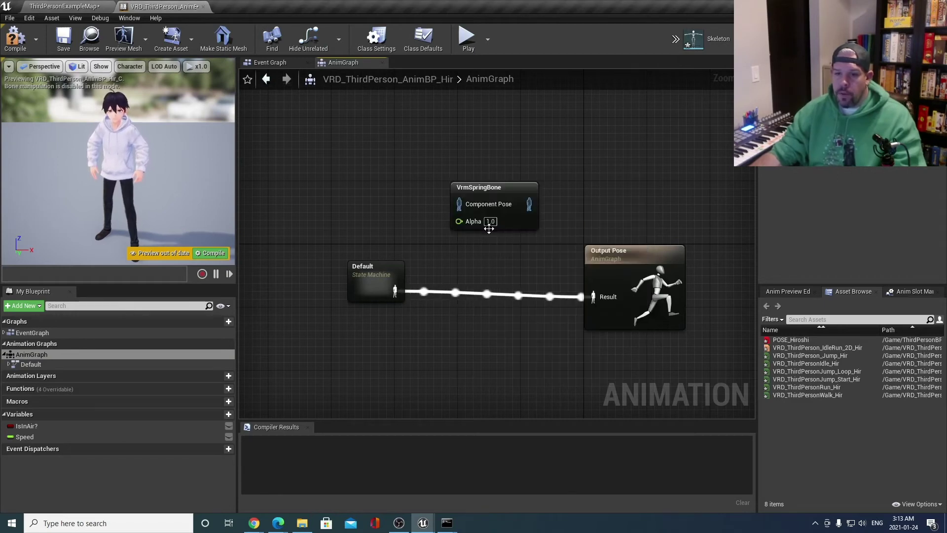
drag(504, 191, 496, 214)
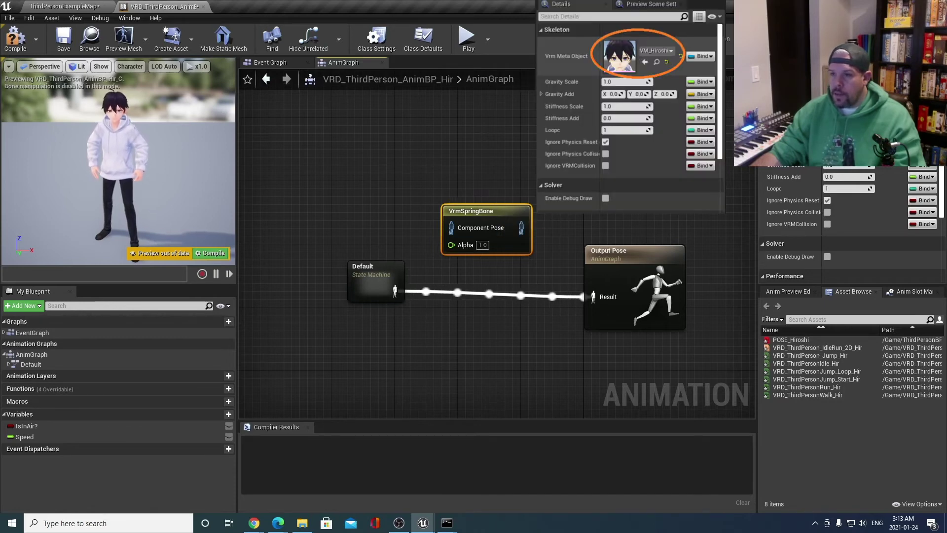
click(877, 109)
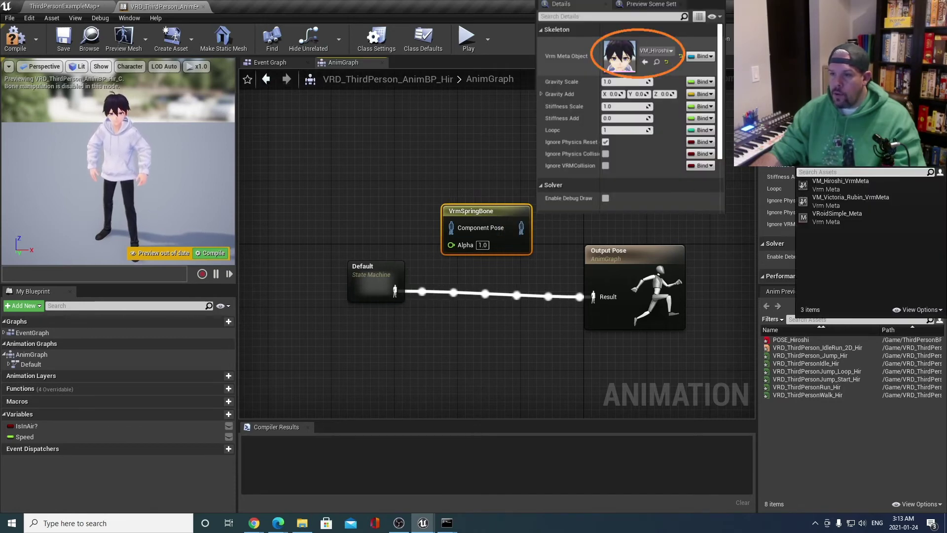
click(841, 186)
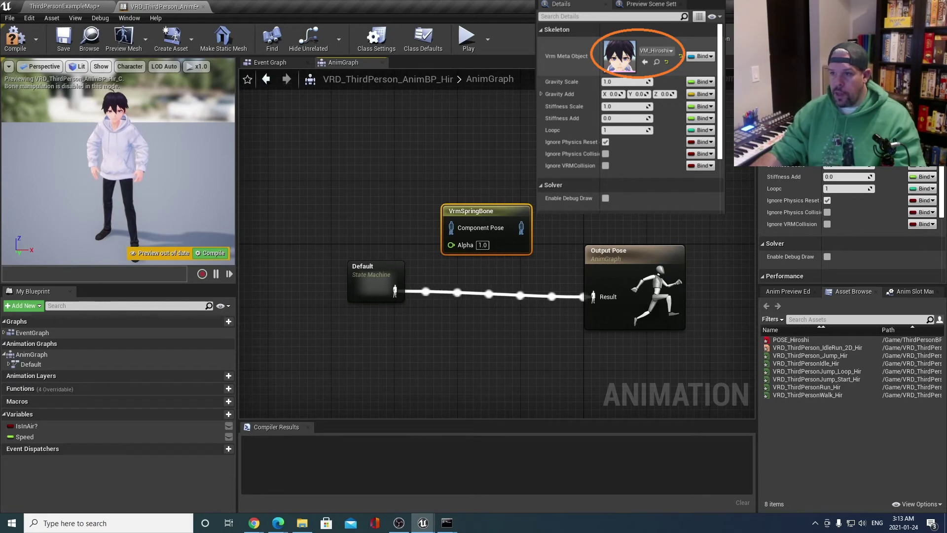
Connect the Default state machine through VrmSpringBone to the Output Pose result, and compile and save the animation blueprint.
drag(395, 291, 450, 228)
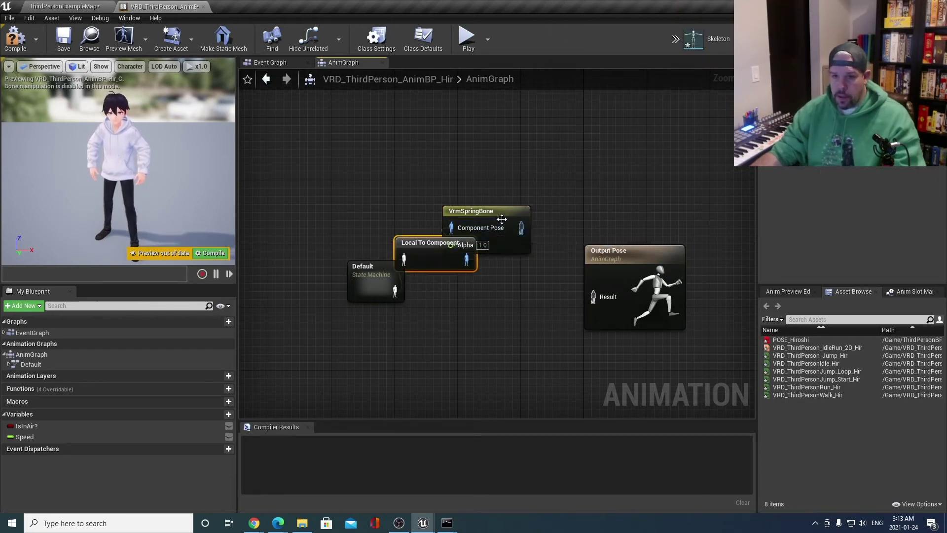
drag(520, 228, 593, 296)
click(214, 253)
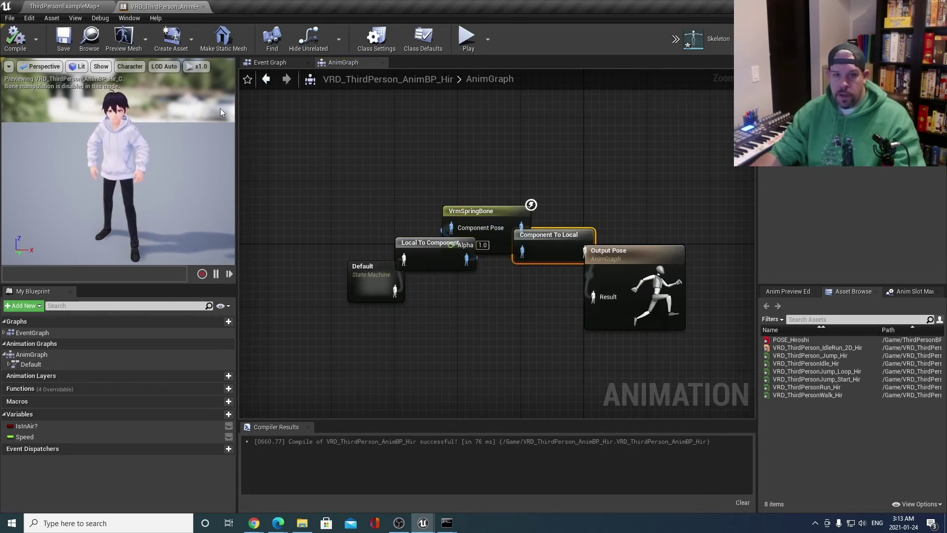
click(63, 37)
Return to ThirdPersonExampleMap and test-play it, running the Hiroshi character in different directions to check his hair and hoodie physics.
click(69, 6)
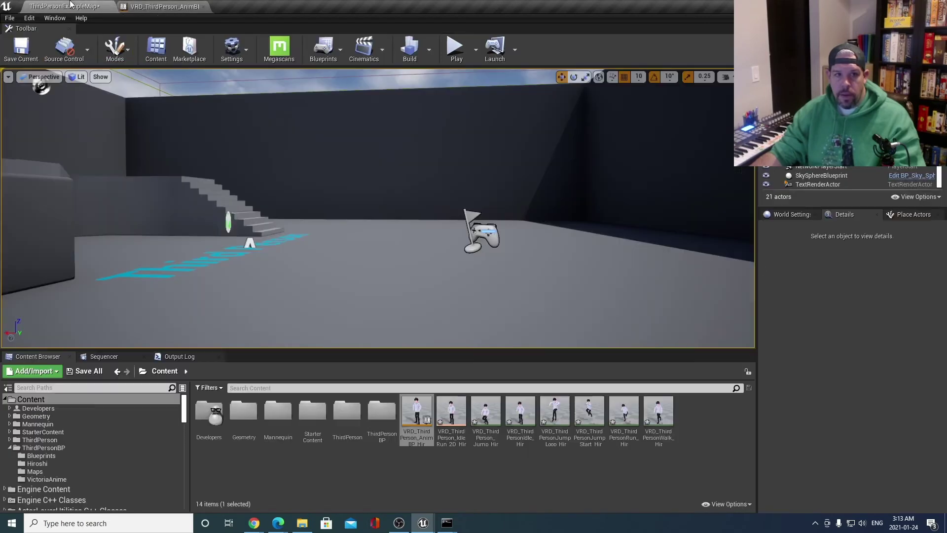
click(454, 47)
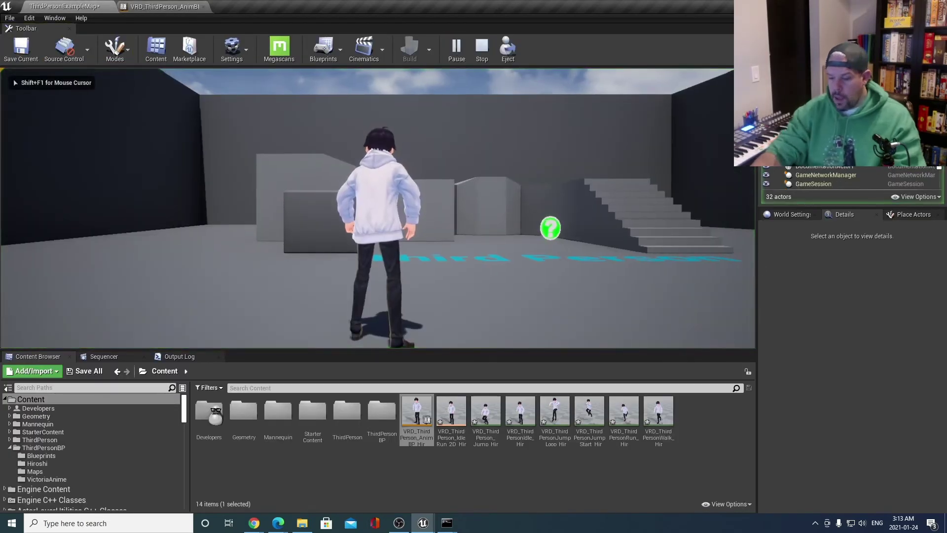
key(a)
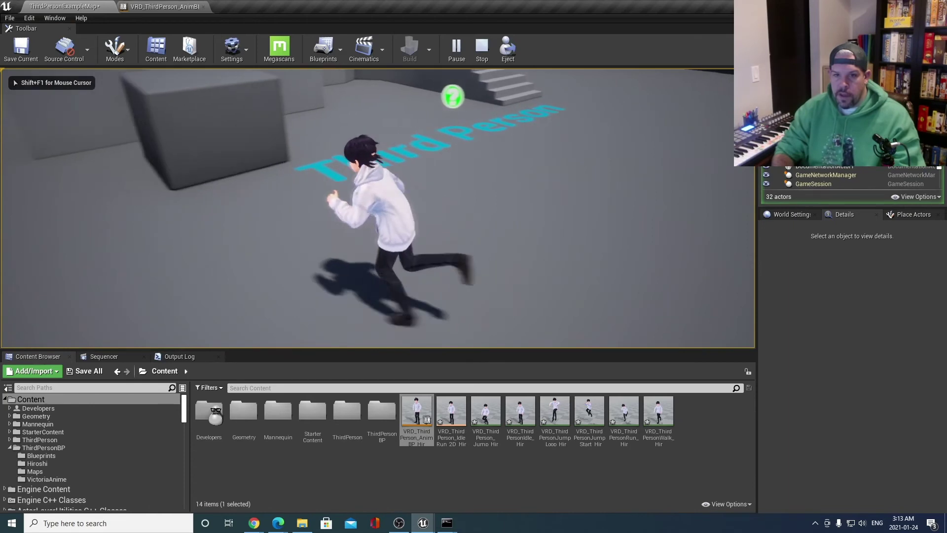
key(d)
key(a)
key(d)
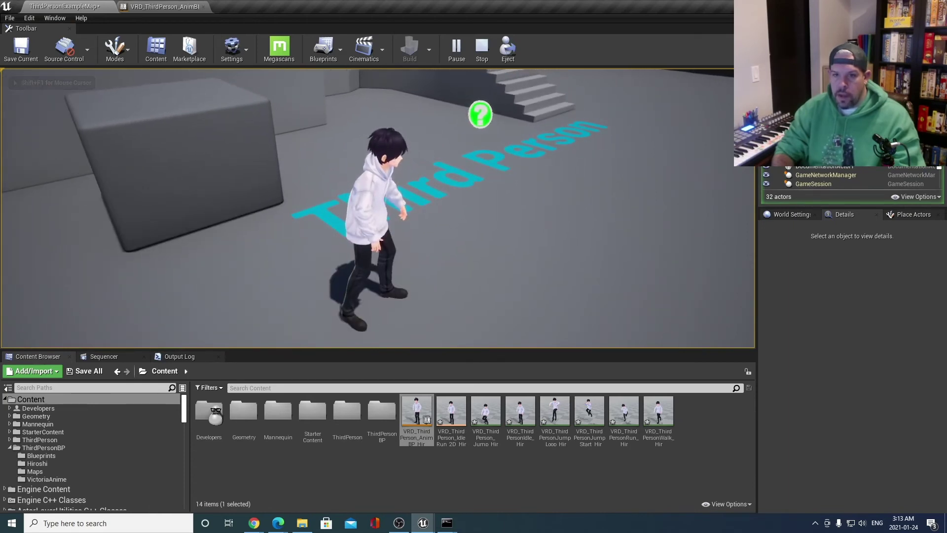
key(a)
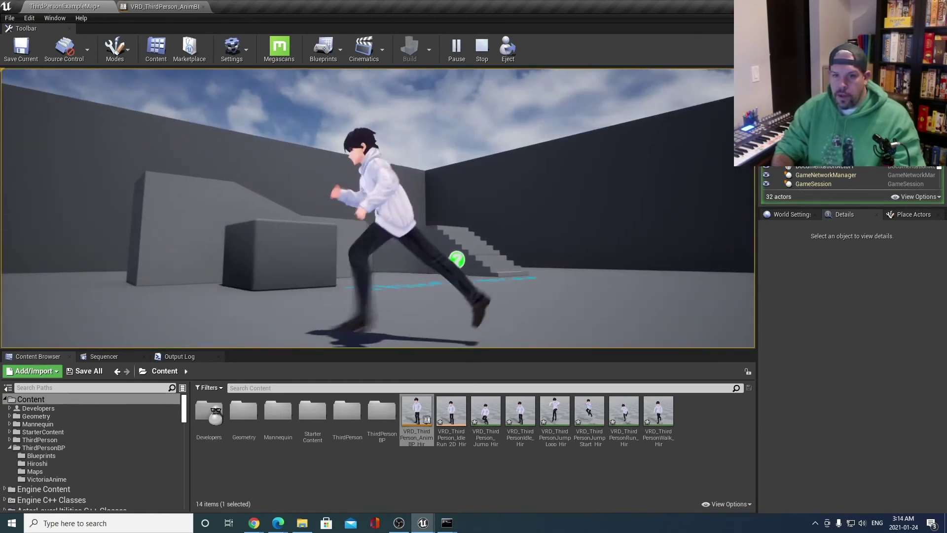
key(d)
key(a)
key(w)
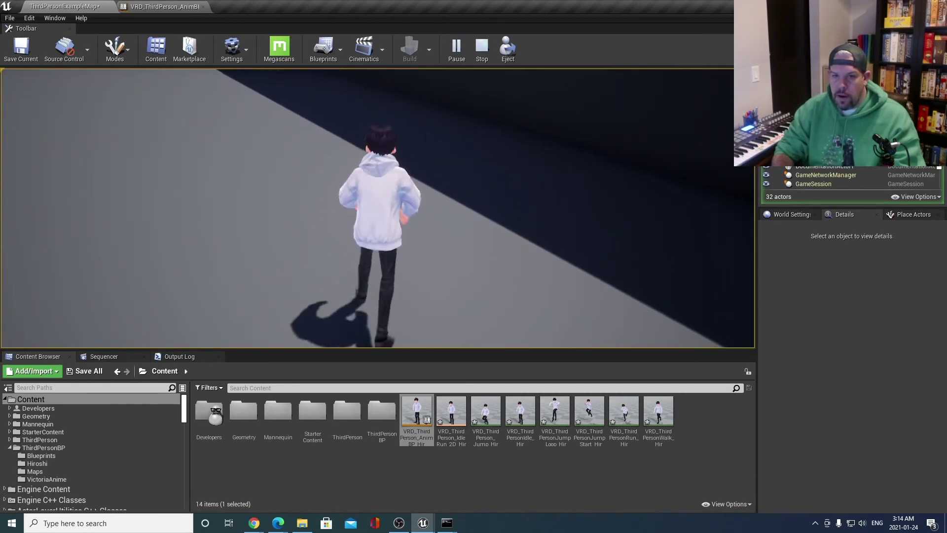
key(a)
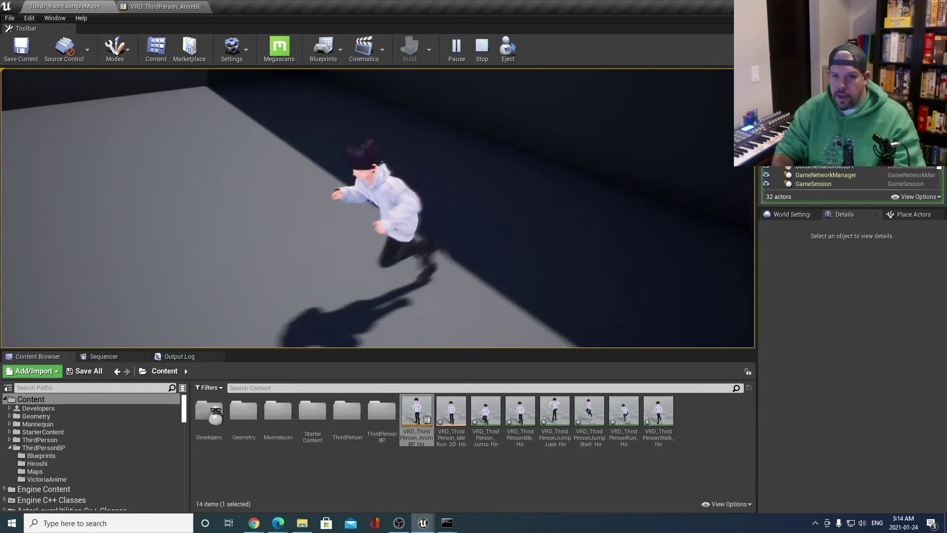
key(a)
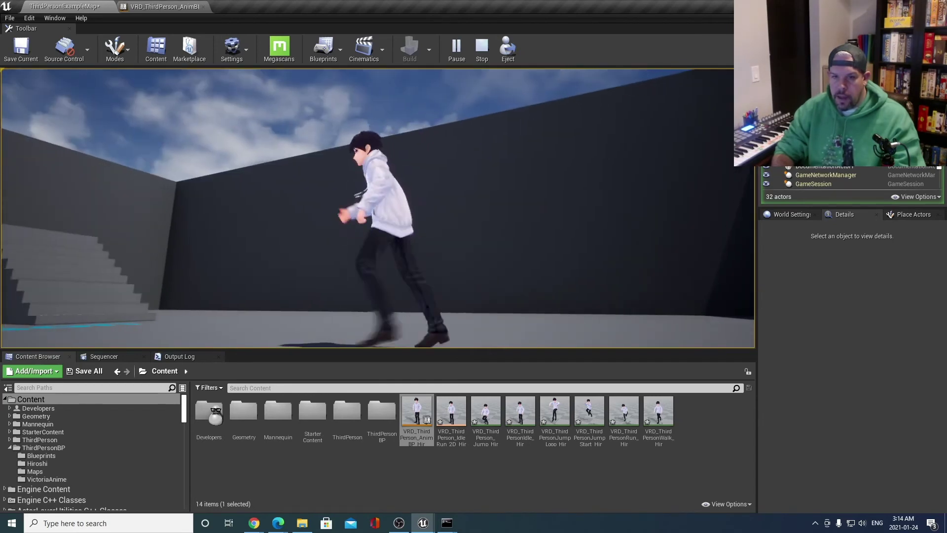
key(a)
key(a)
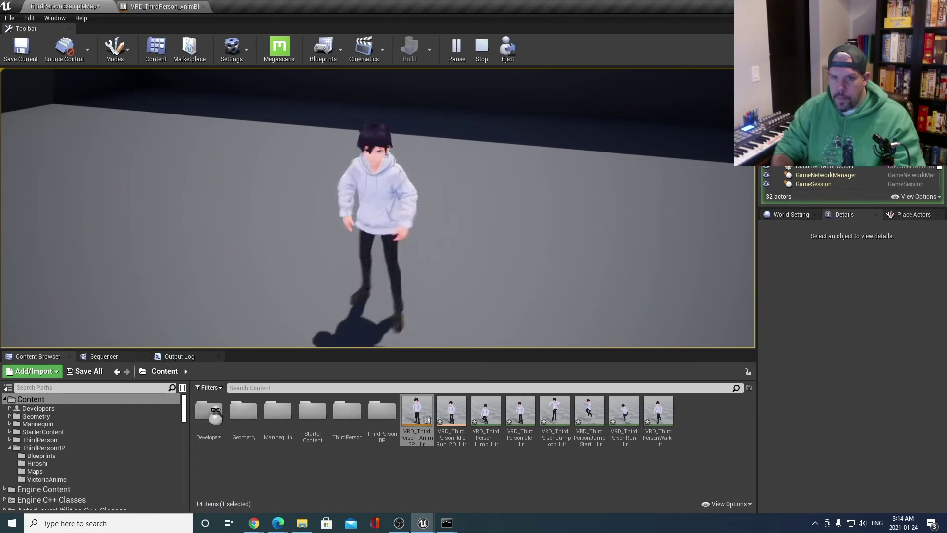
key(w)
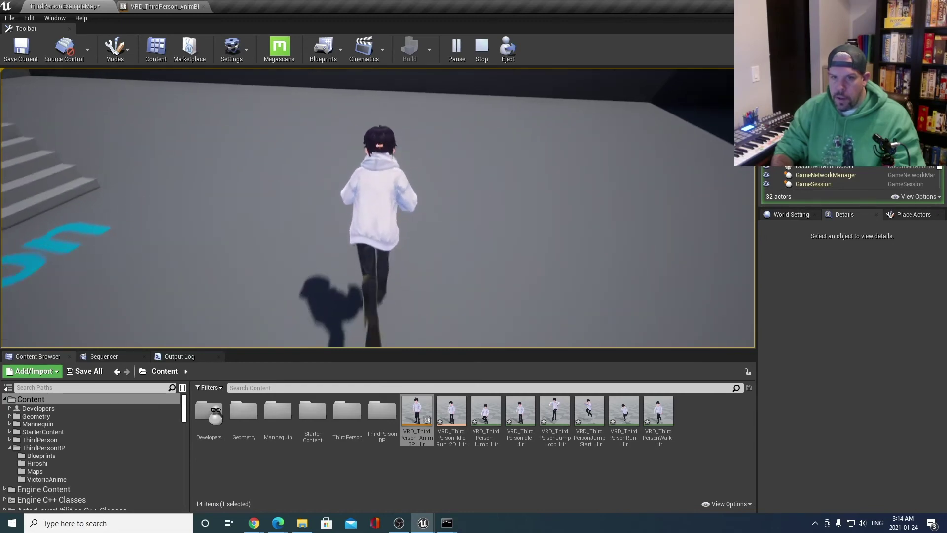
key(s)
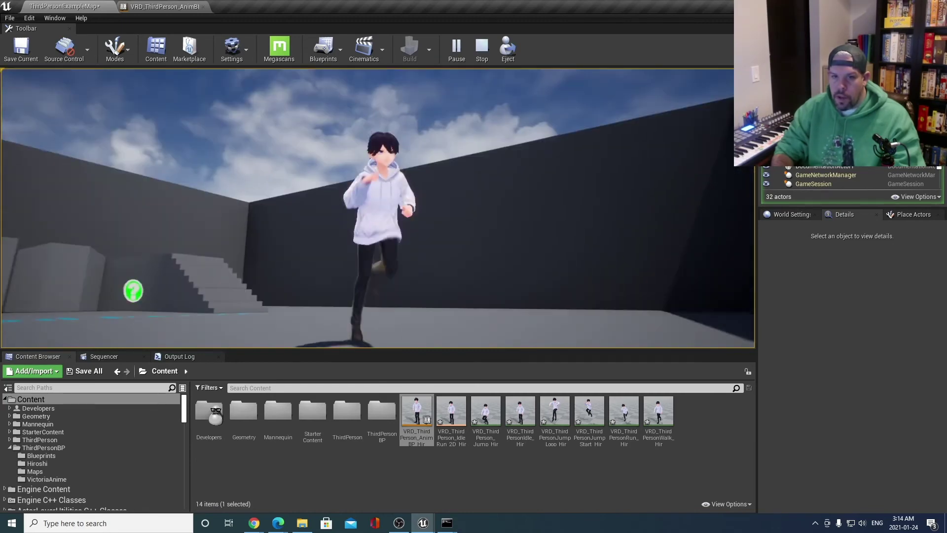
key(a)
key(w)
key(a)
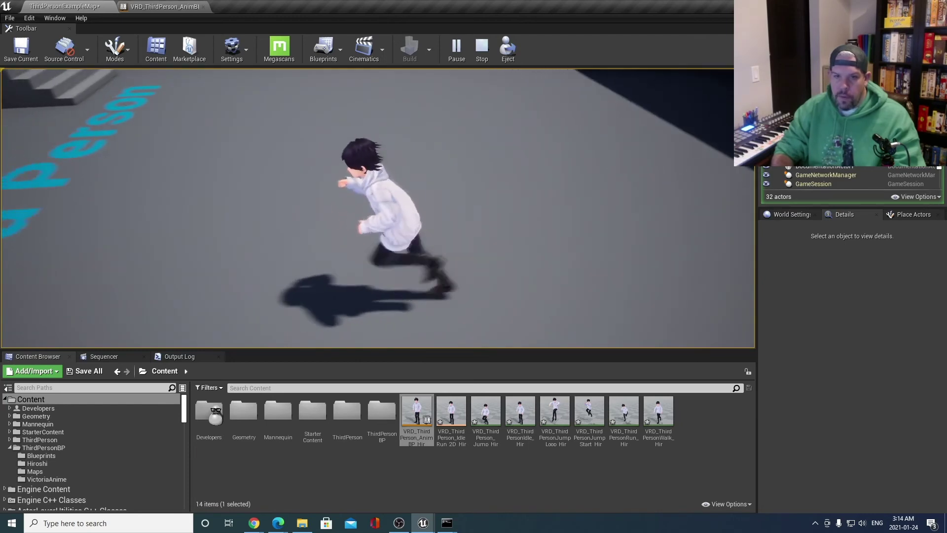
key(w)
key(d)
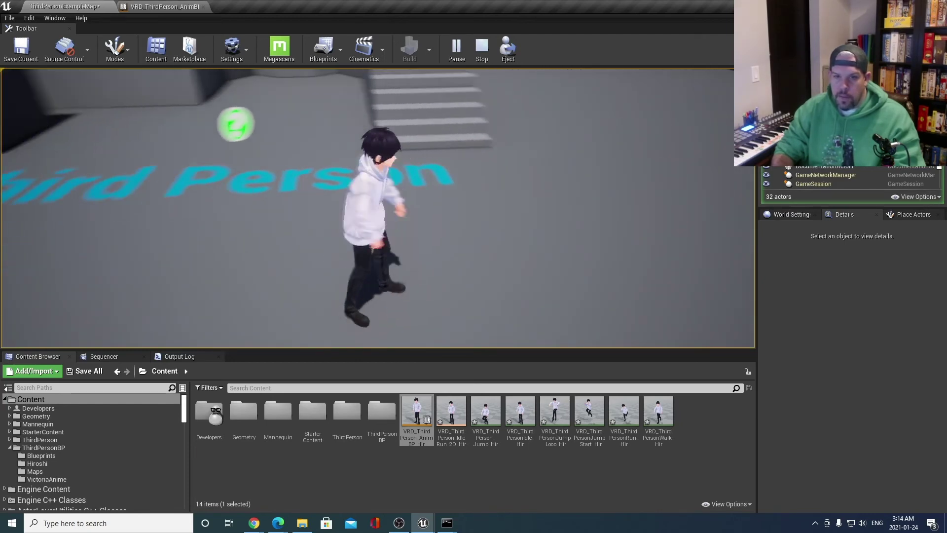
key(a)
key(w)
Make the character jump and run on the stairs while viewing him from different angles, and end the play test.
key(space)
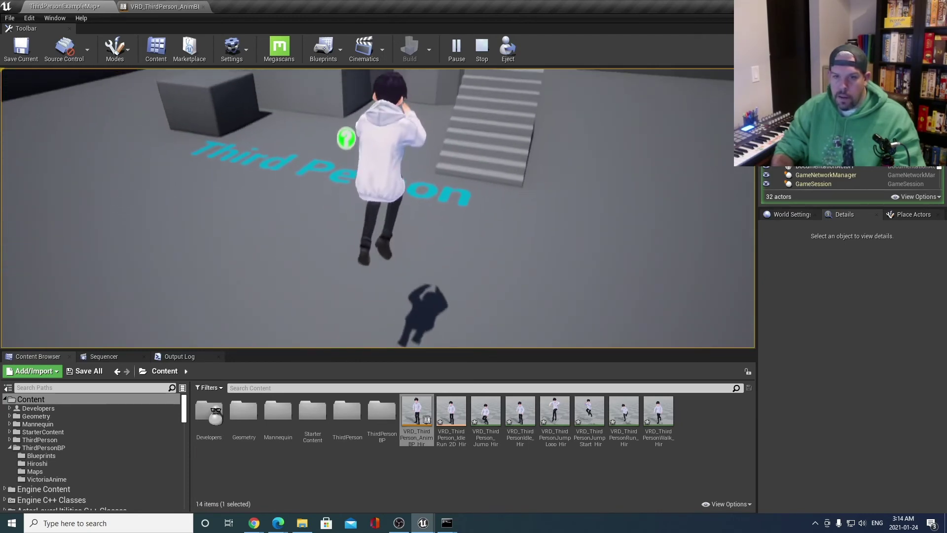
key(space)
key(d)
key(s)
key(a)
key(w)
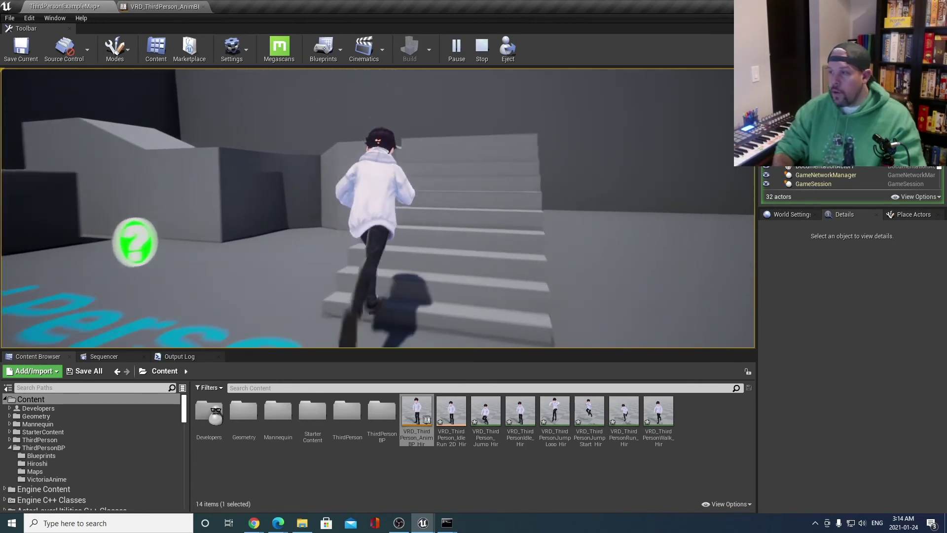
key(w)
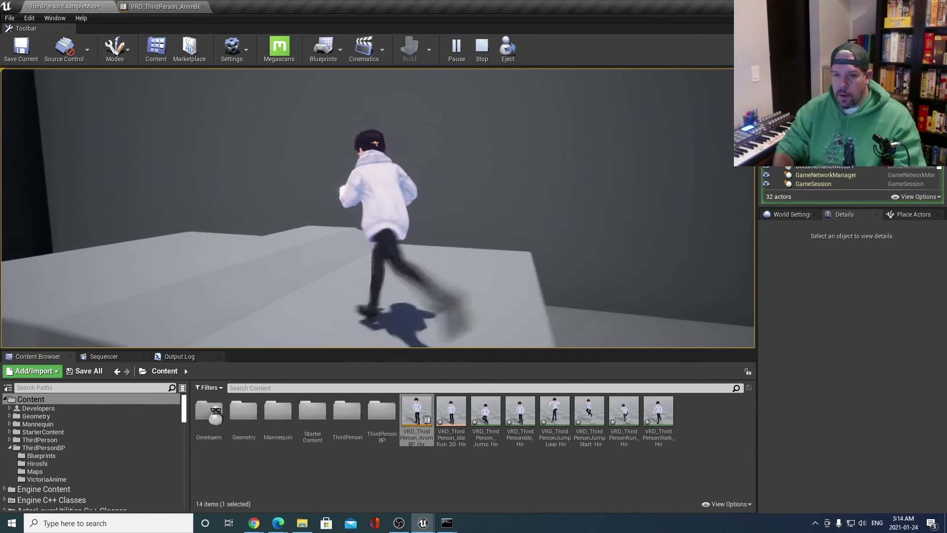
key(s)
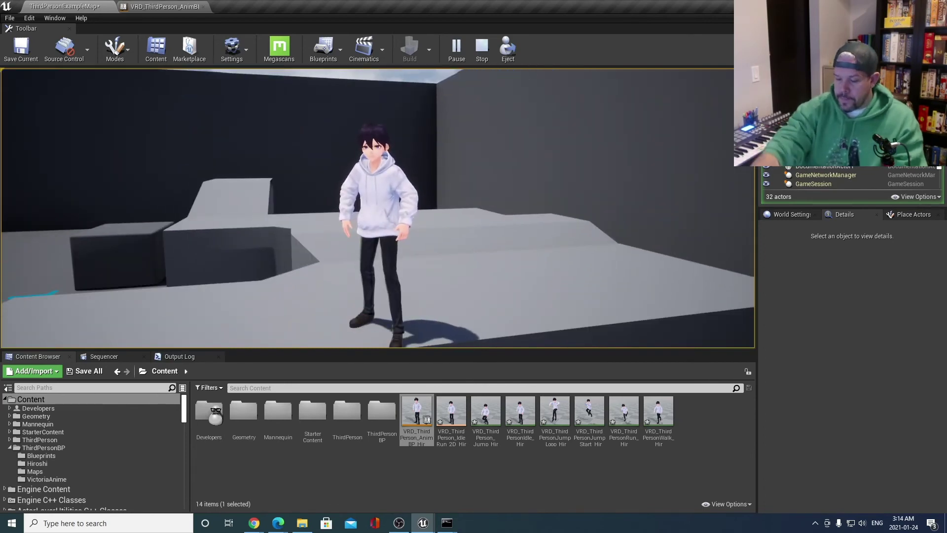
key(w)
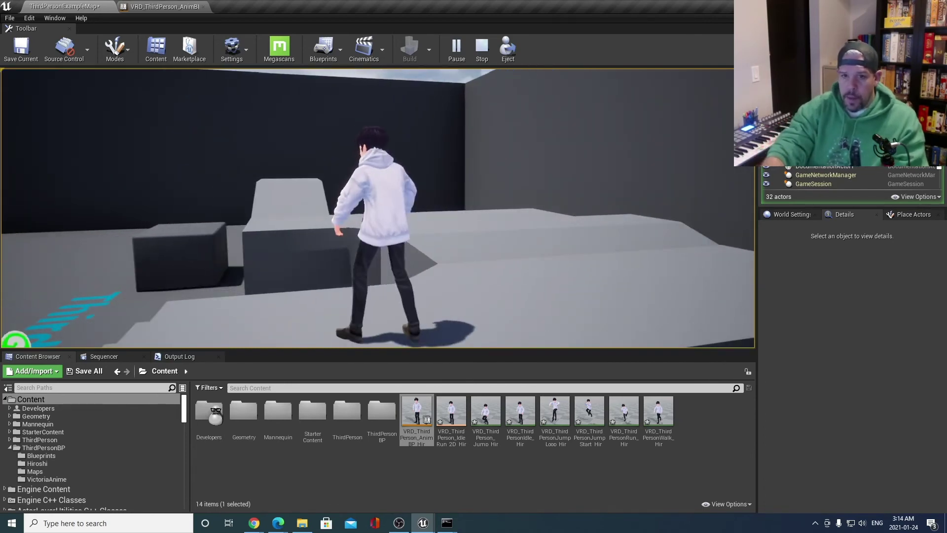
key(d)
key(a)
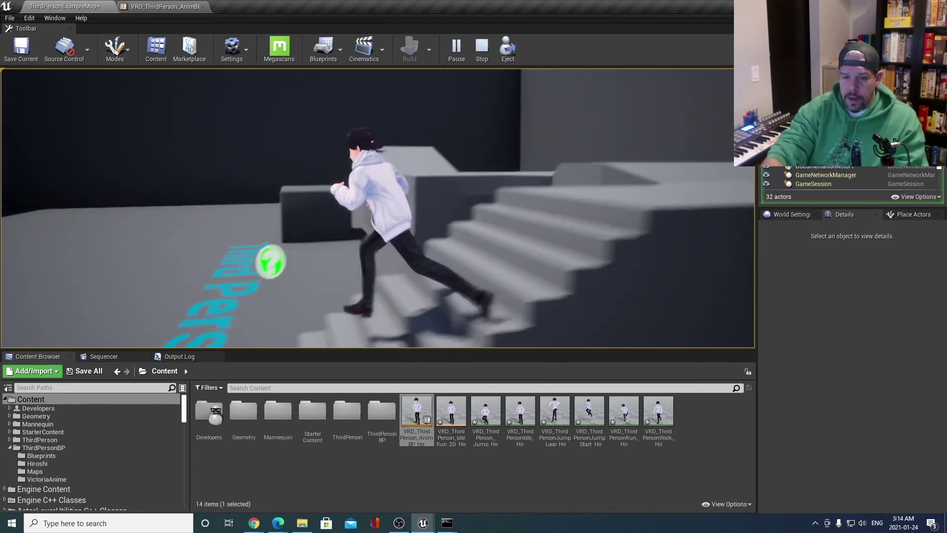
key(w)
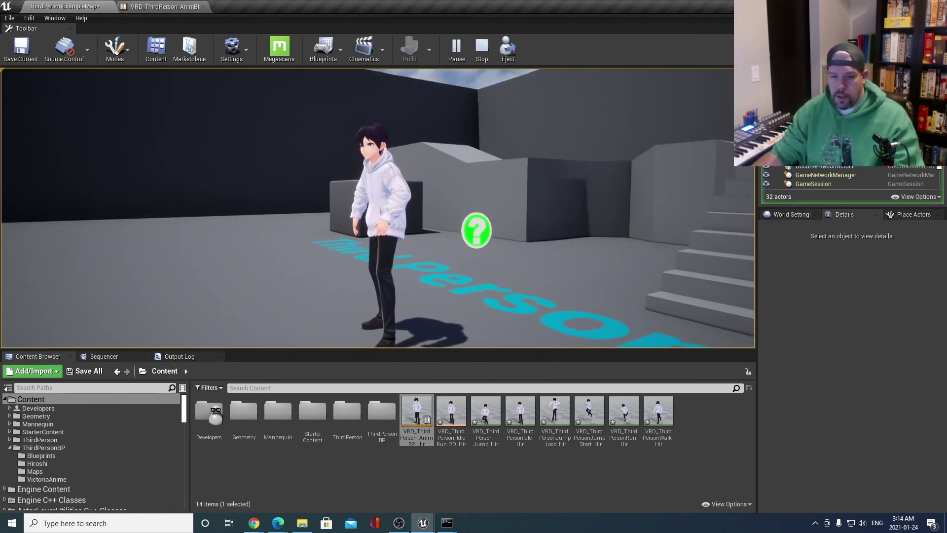
key(Escape)
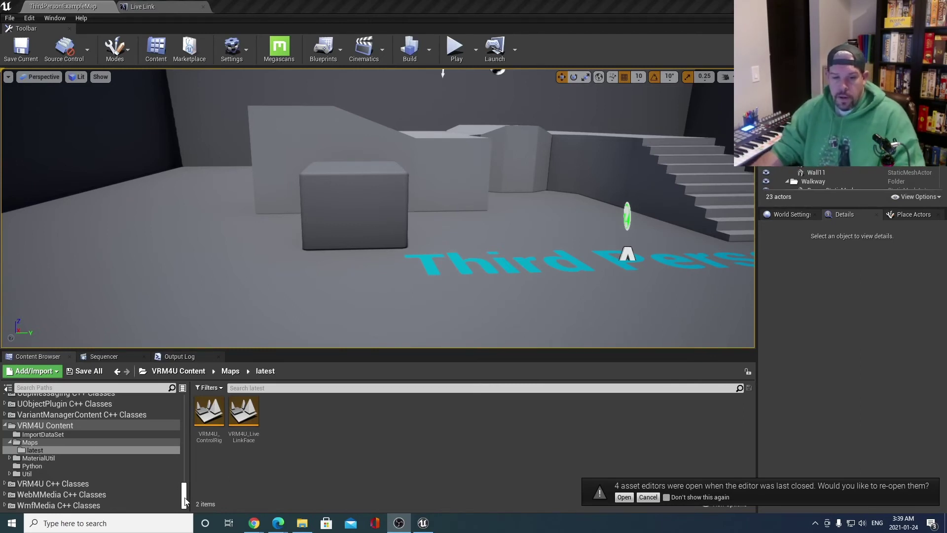
Show the root Content folder in the Content Browser and decline reopening the previously open asset editors.
drag(186, 500, 184, 392)
click(81, 400)
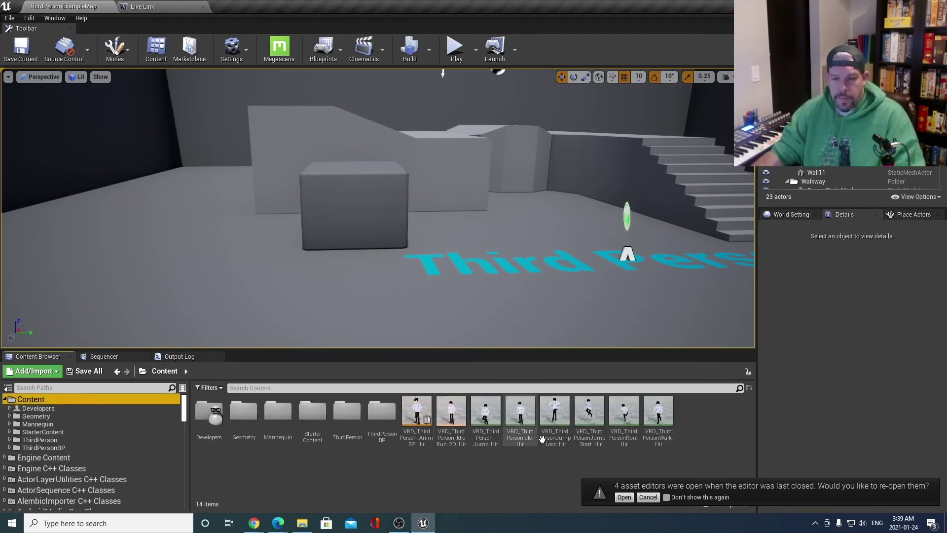
click(647, 496)
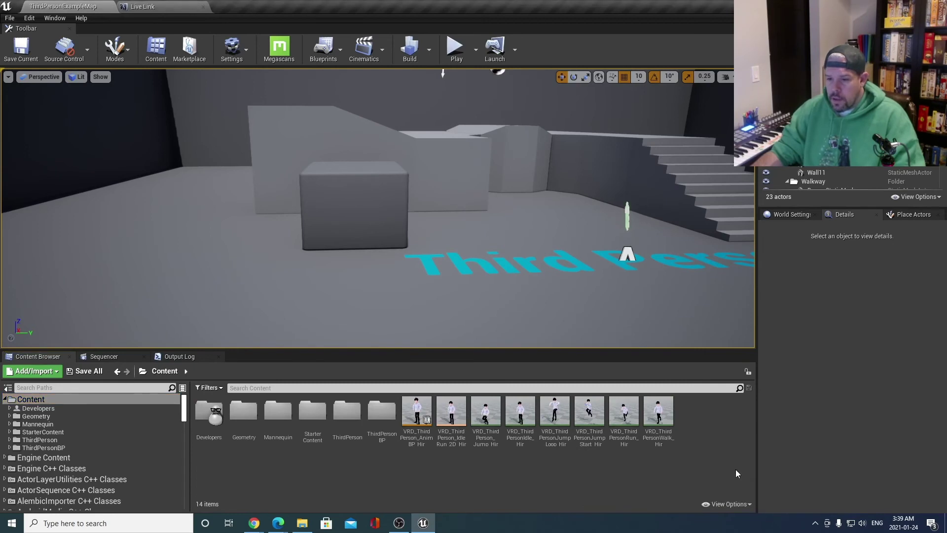
Review the Content Browser's content visibility options, including Show Plugin Content, and open the VRM4U Content folder.
click(733, 505)
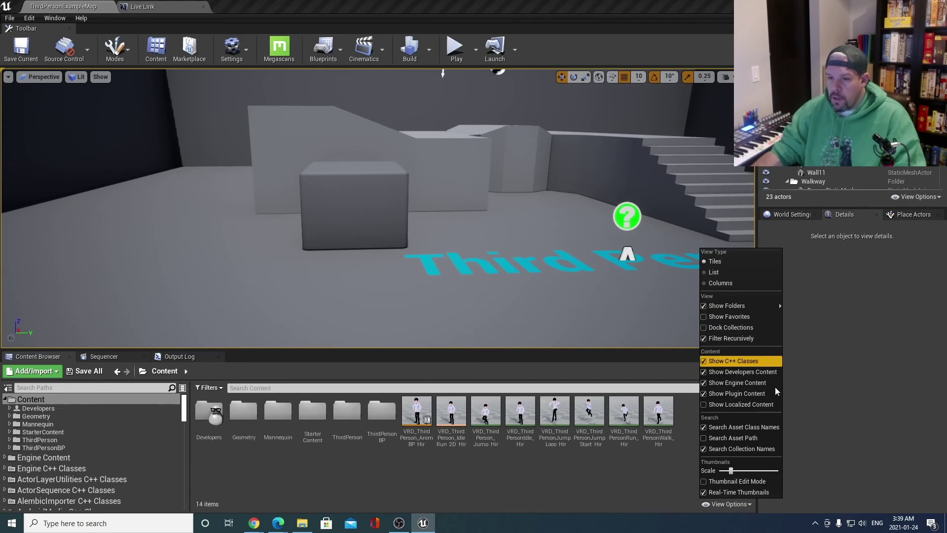
click(634, 466)
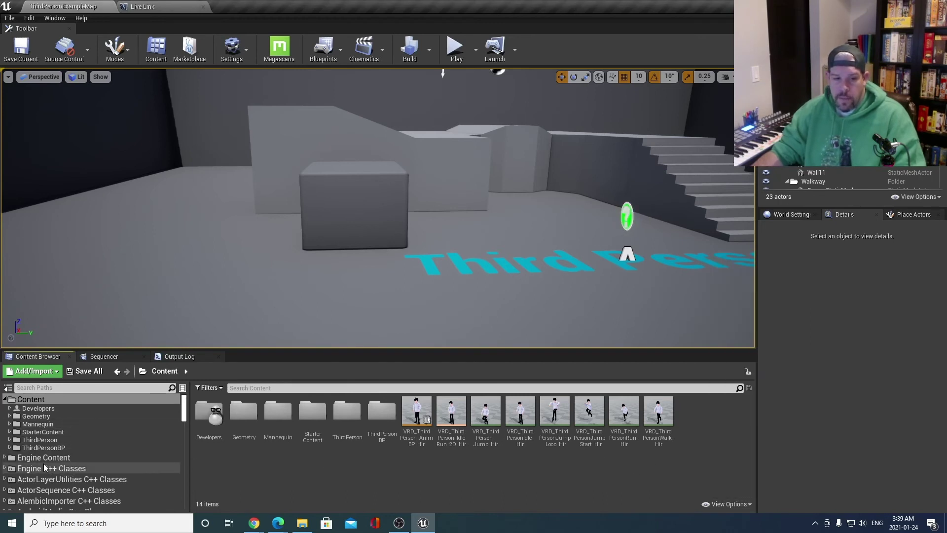
scroll(50, 459, down, 10)
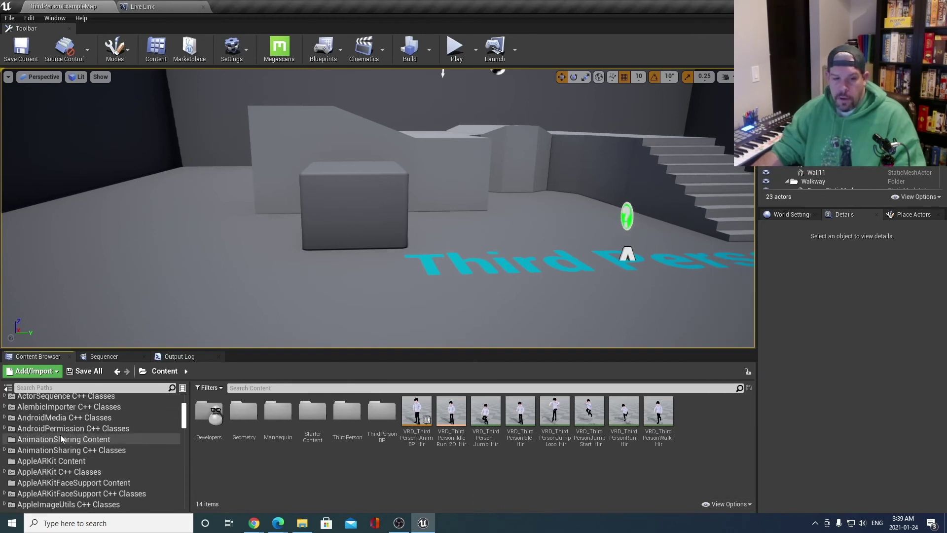
scroll(69, 448, down, 2)
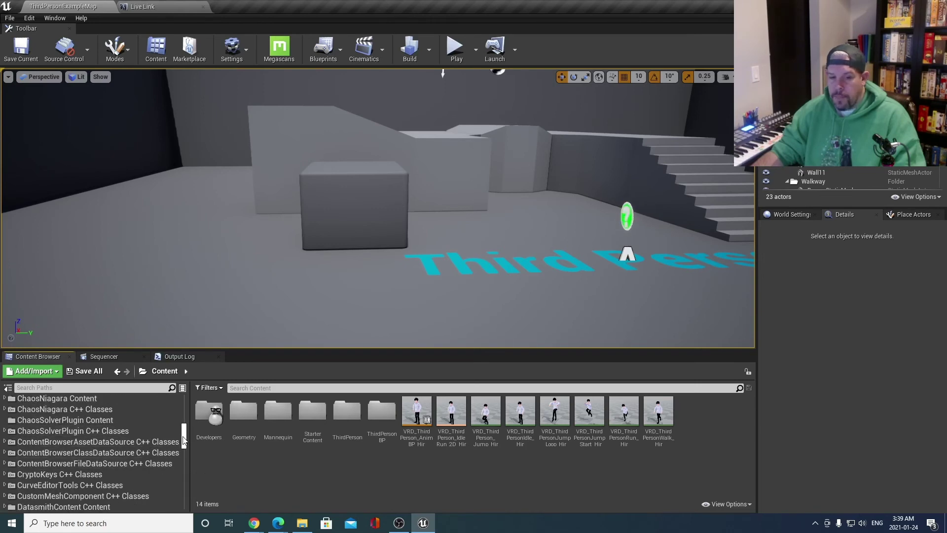
drag(184, 440, 186, 402)
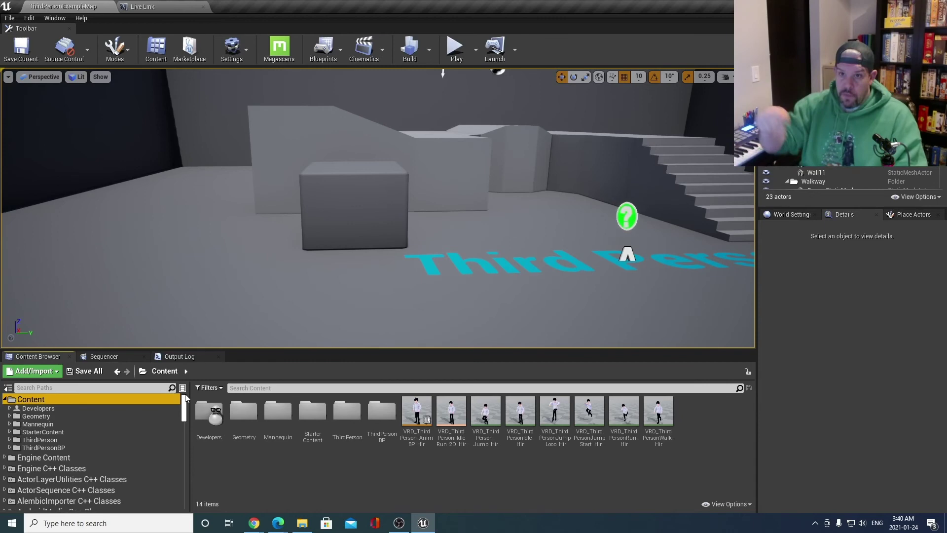
drag(183, 400, 184, 488)
click(4, 425)
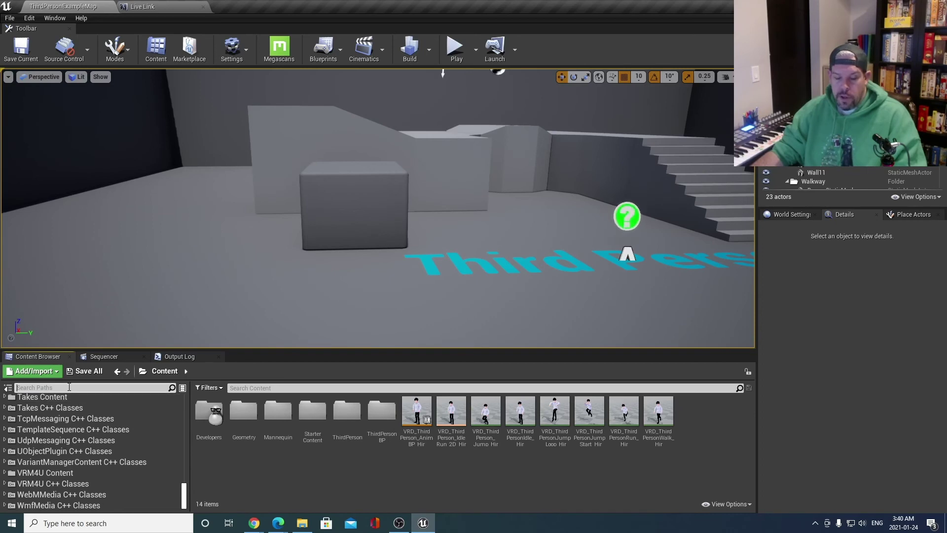
double_click(36, 474)
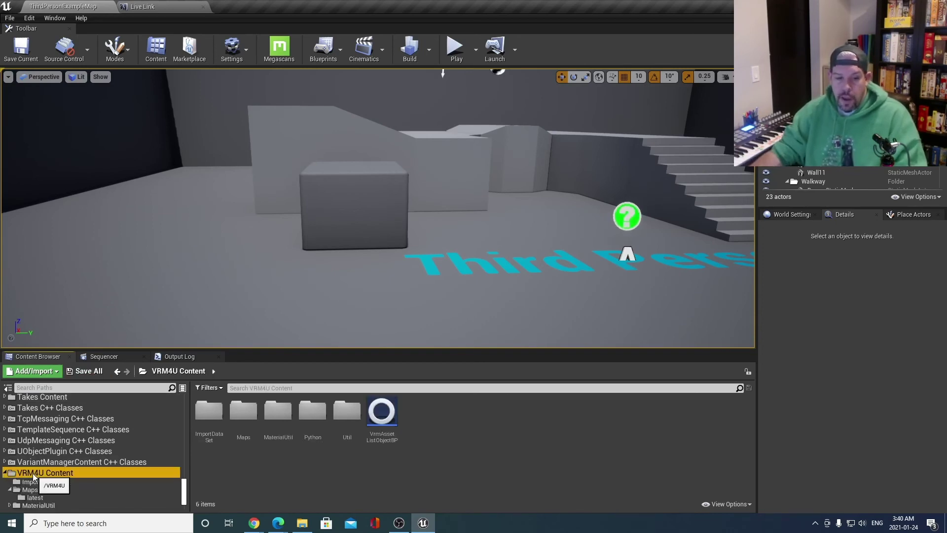
scroll(34, 473, down, 2)
click(9, 442)
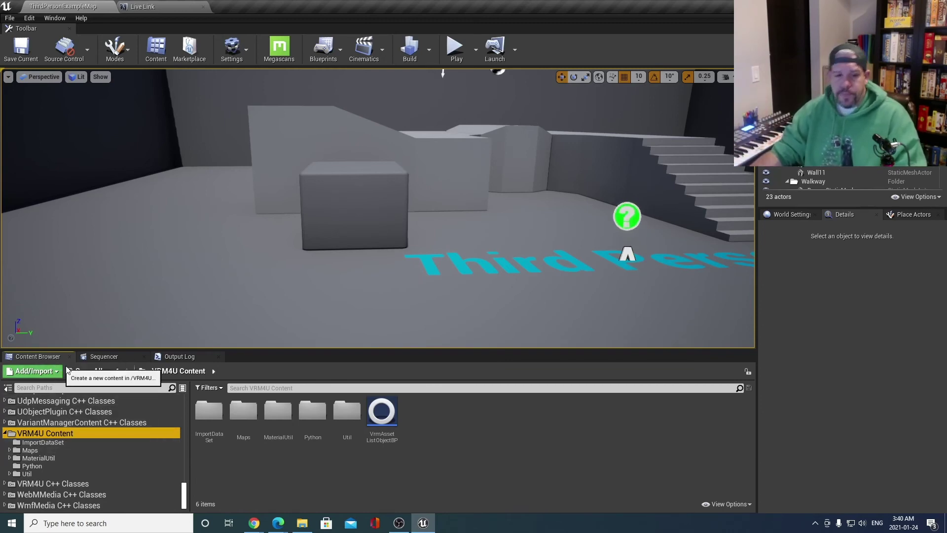
Open the VRM4U_LiveLinkFace level from the Maps/latest folder and look over its characters and camera.
double_click(244, 411)
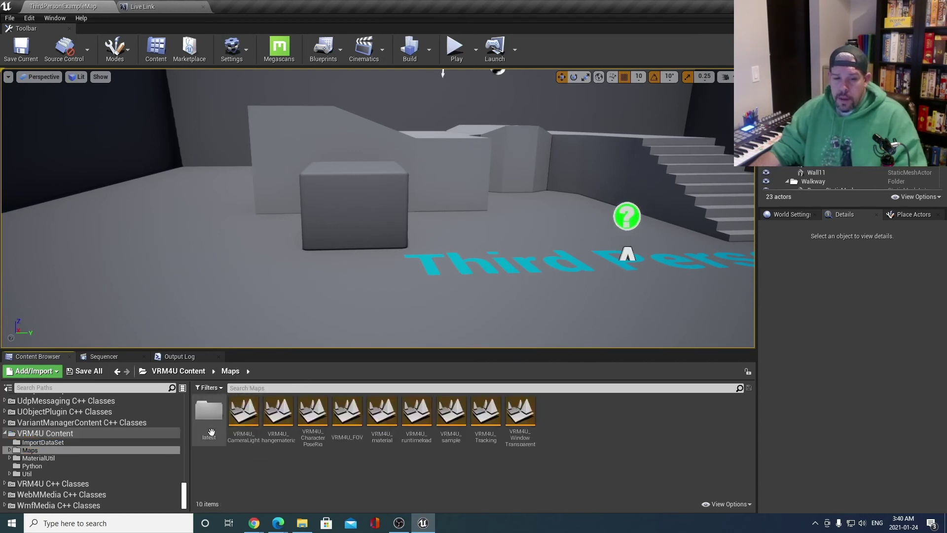
double_click(209, 412)
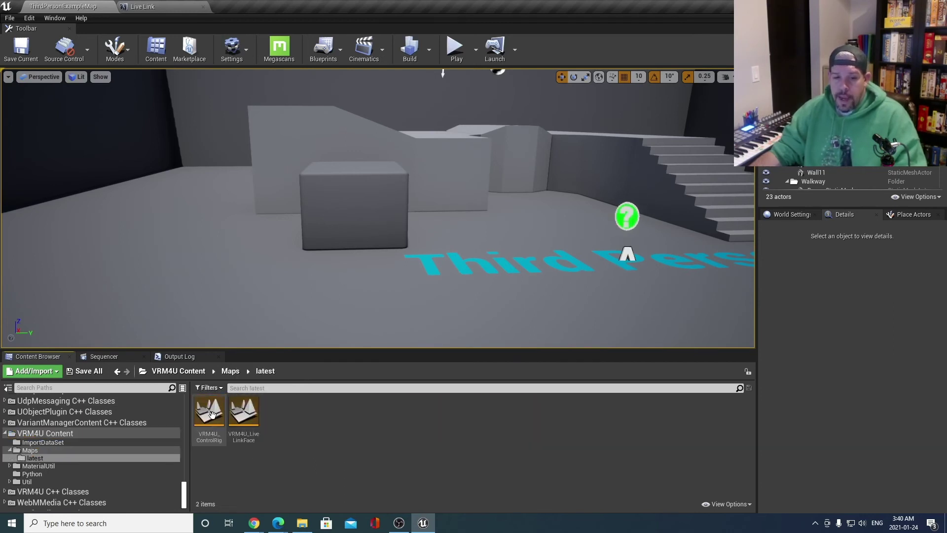
double_click(251, 420)
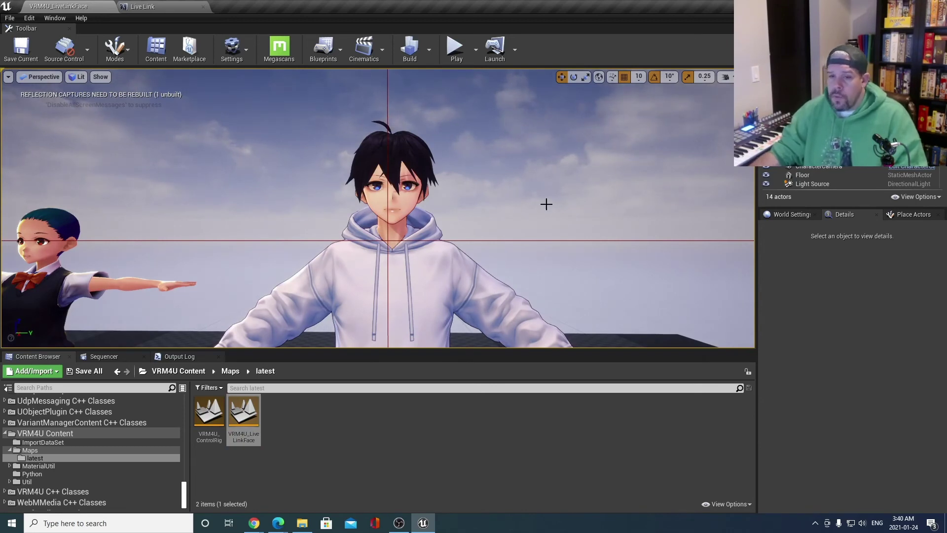
scroll(483, 207, down, 5)
scroll(473, 212, up, 6)
scroll(461, 220, down, 6)
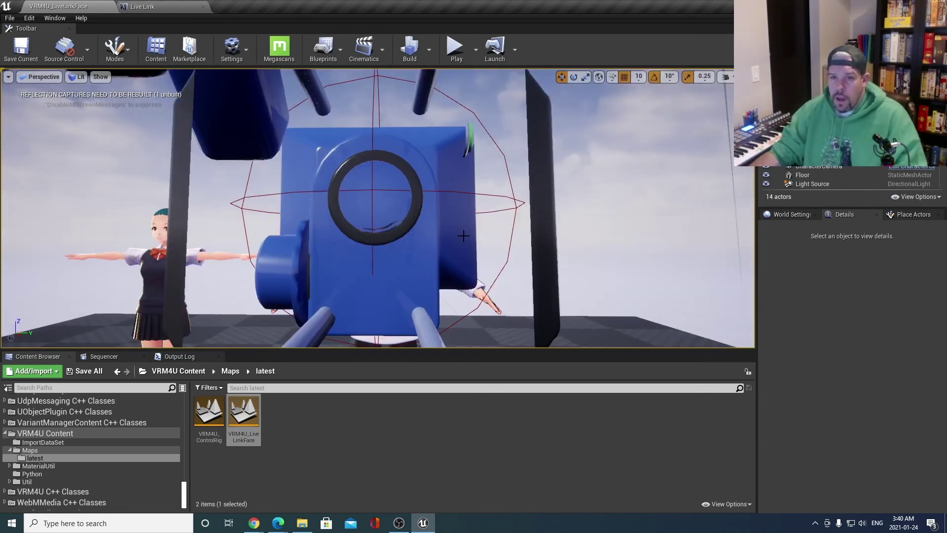
Select the school-uniform girl and the hoodie character BP_VrmModelActor in turn to inspect their actor details.
scroll(451, 224, down, 5)
scroll(450, 222, up, 4)
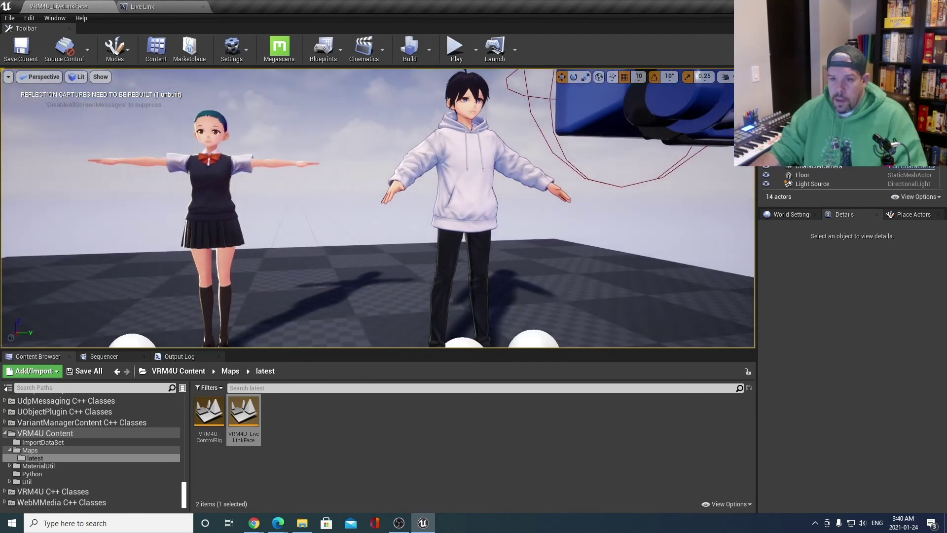
click(239, 189)
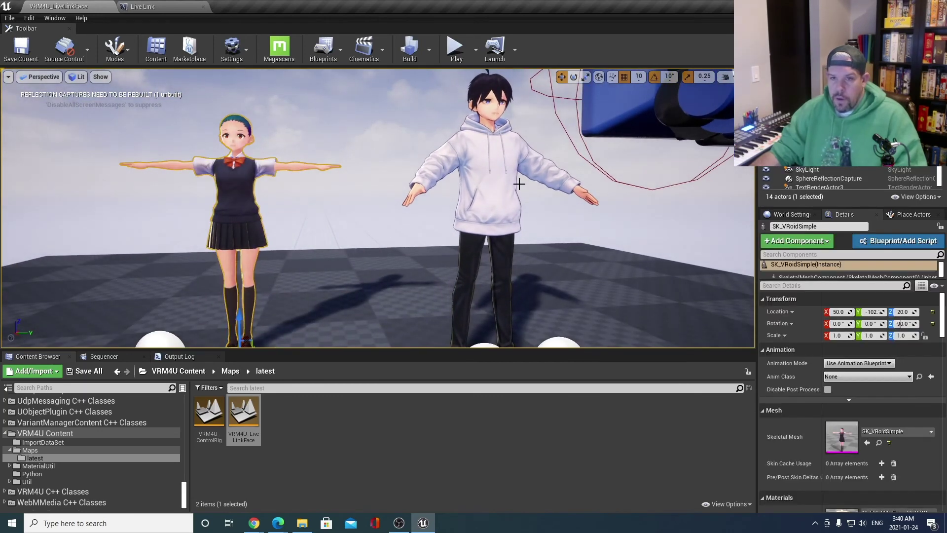
click(481, 236)
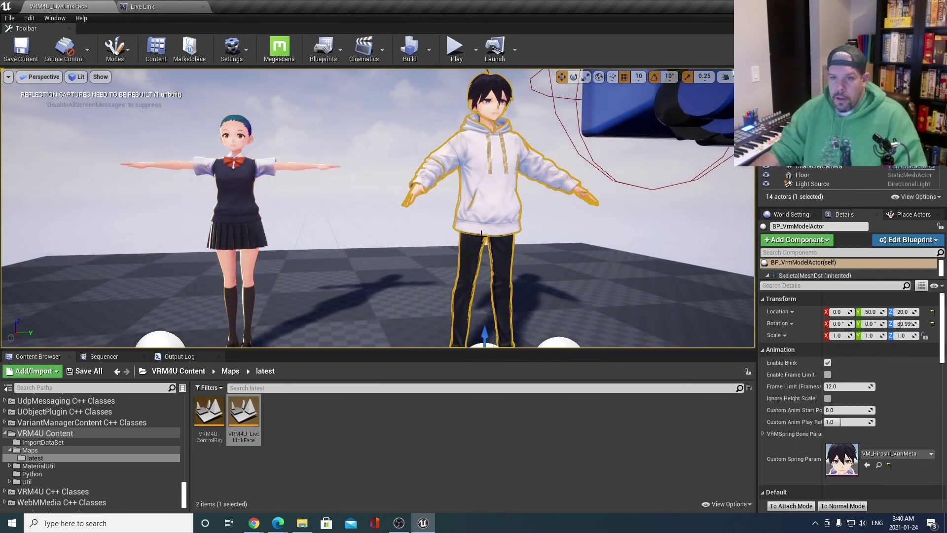
scroll(906, 409, down, 3)
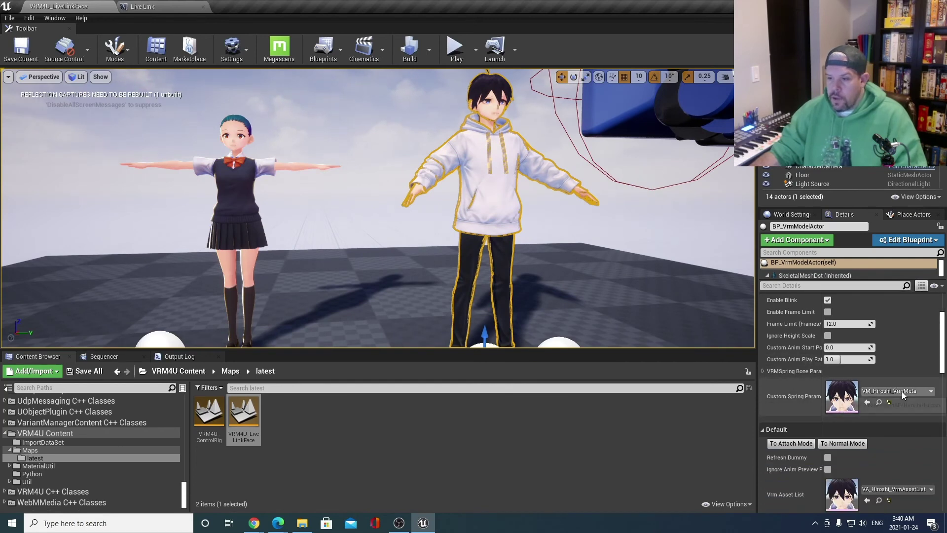
Set BP_VrmModelActor's custom spring parameter to VRoidSimple_Meta and its Vrm Asset List to VRoidSimple_VrmAssetList.
click(910, 391)
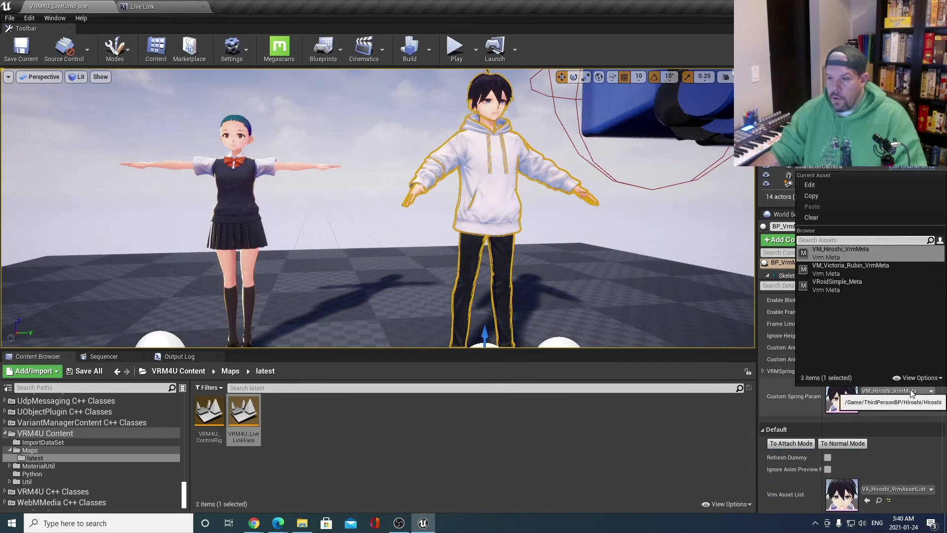
click(843, 287)
scroll(912, 434, down, 2)
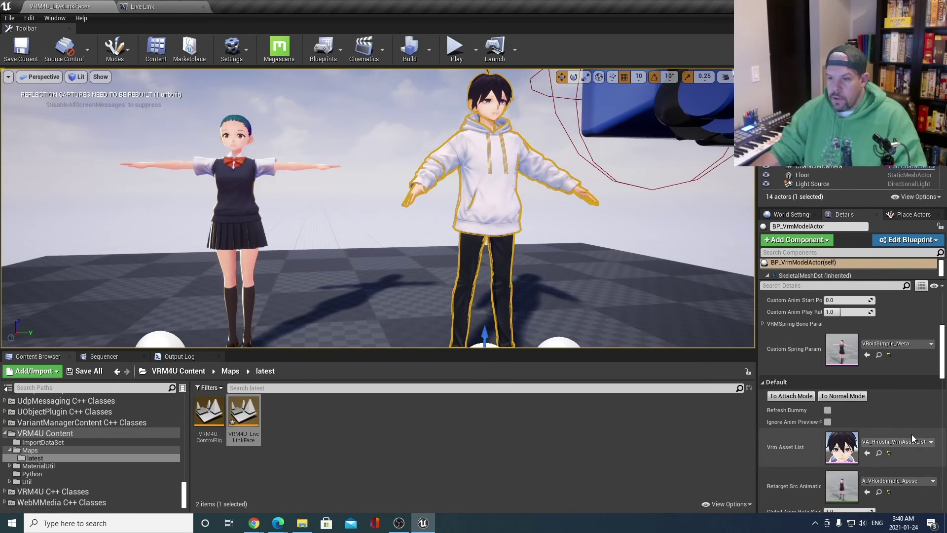
click(884, 443)
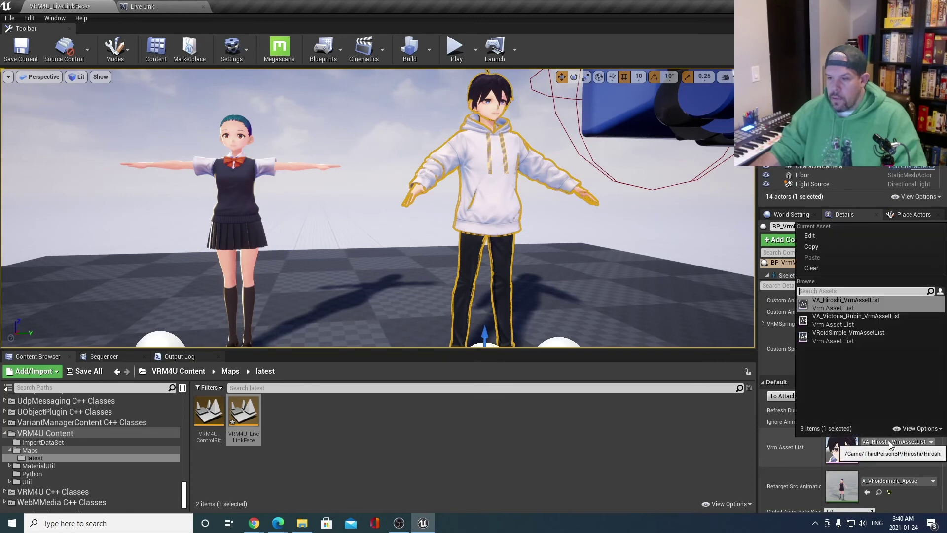
click(866, 336)
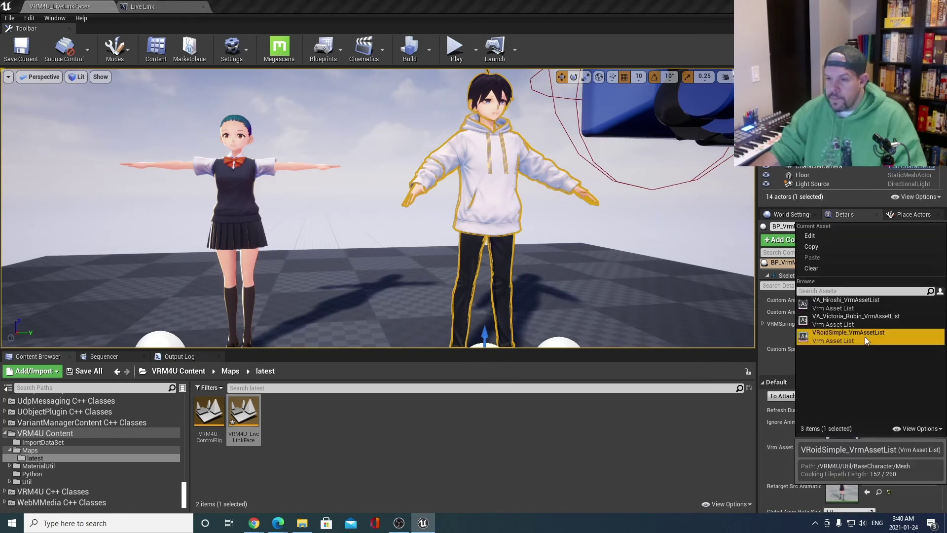
scroll(885, 391, down, 2)
scroll(889, 437, down, 3)
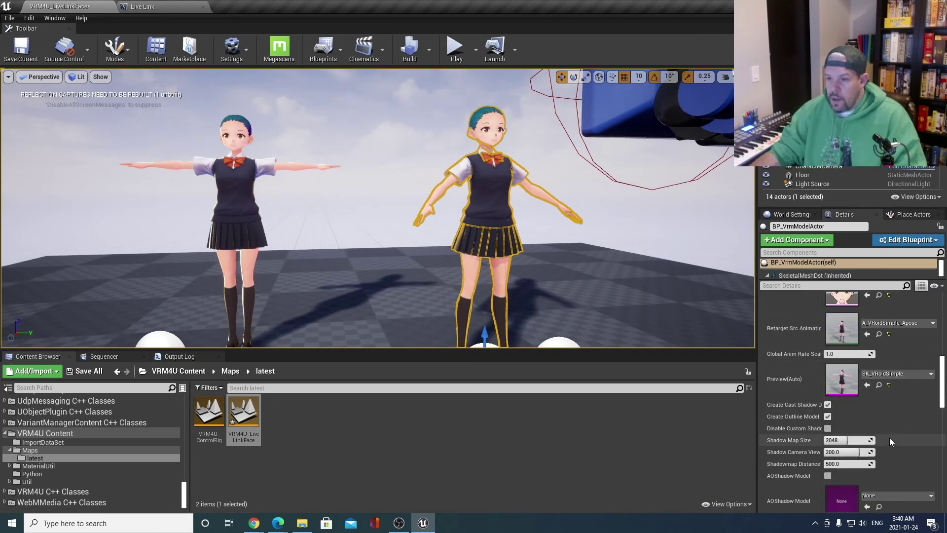
Set BP_VrmModelActor's Vrm Asset List to VA_Hiroshi_VrmAssetList and its custom spring parameter to VM_Hiroshi_VrmMeta.
scroll(887, 442, up, 5)
click(888, 395)
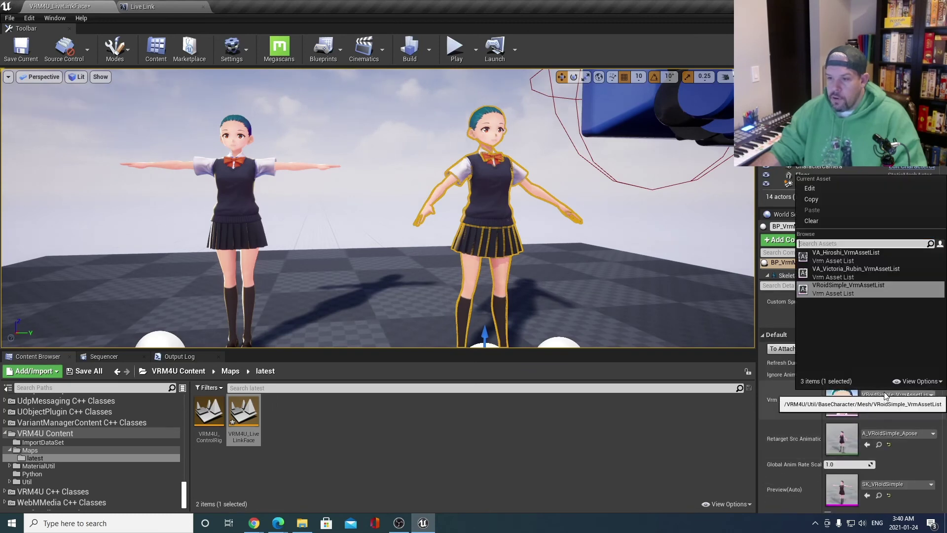
click(844, 255)
scroll(880, 376, up, 3)
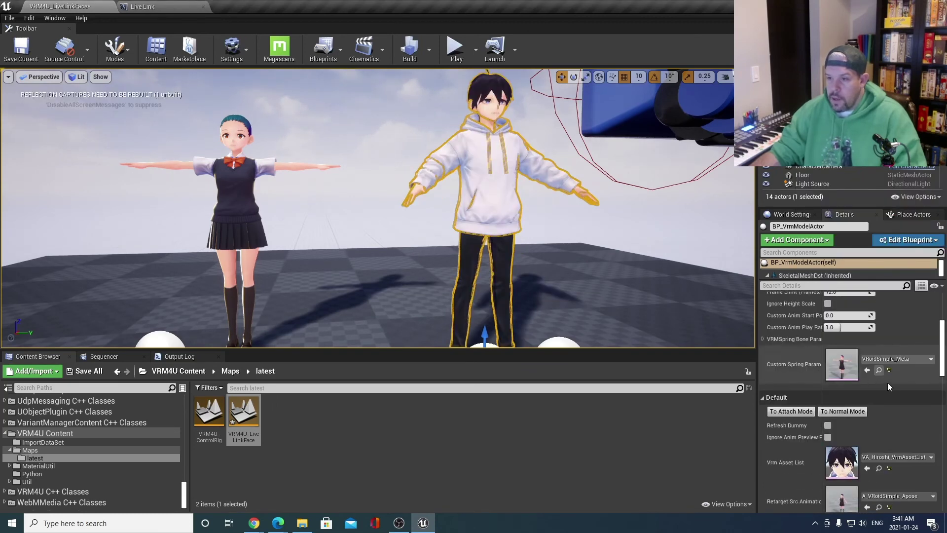
click(899, 358)
click(865, 218)
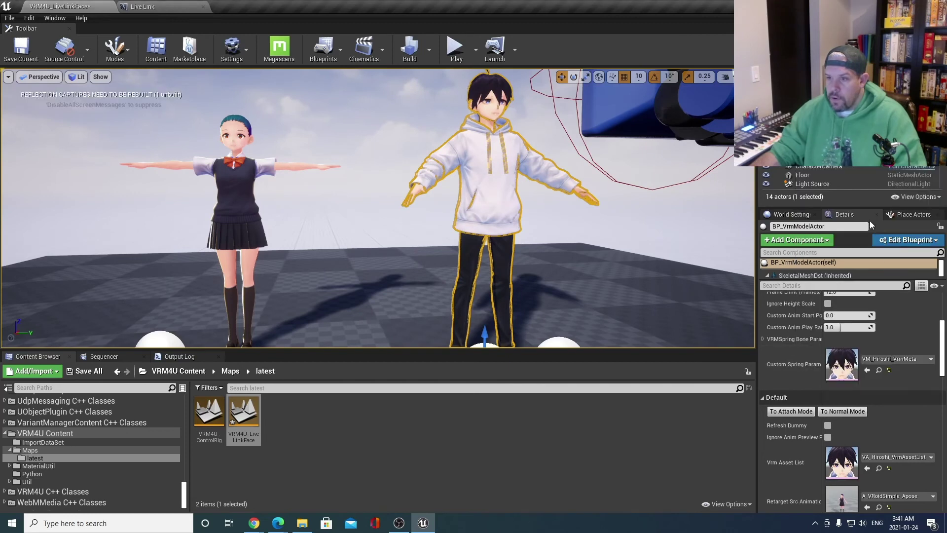
scroll(883, 357, up, 4)
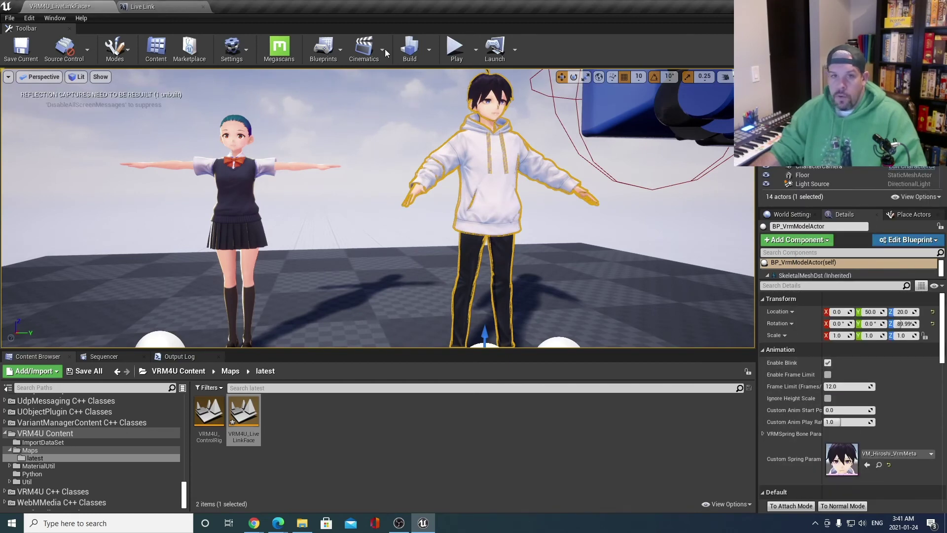
Select the BP_LiveLInkFace2 actor that targets BP_VrmModelActor and bring both characters and the camera into view.
right_drag(612, 224, 615, 221)
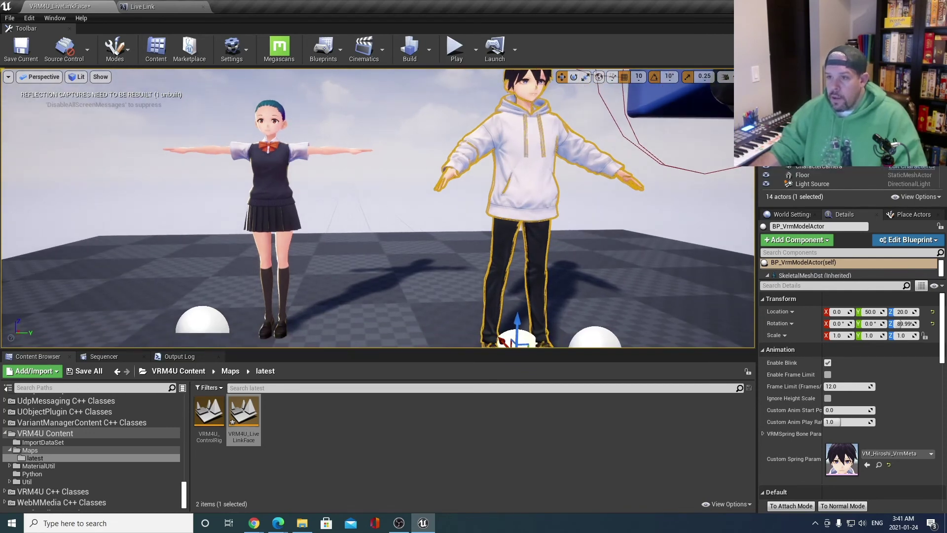
click(819, 139)
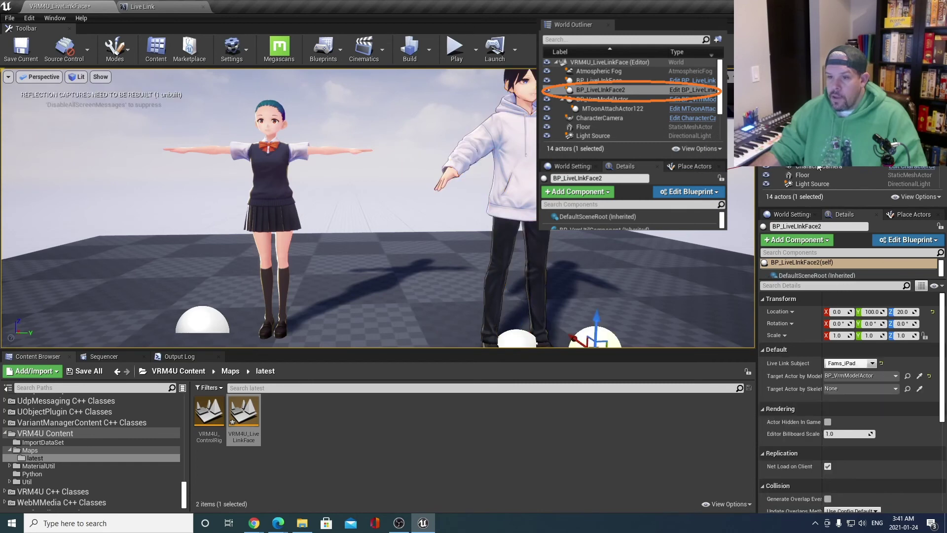
scroll(614, 333, down, 4)
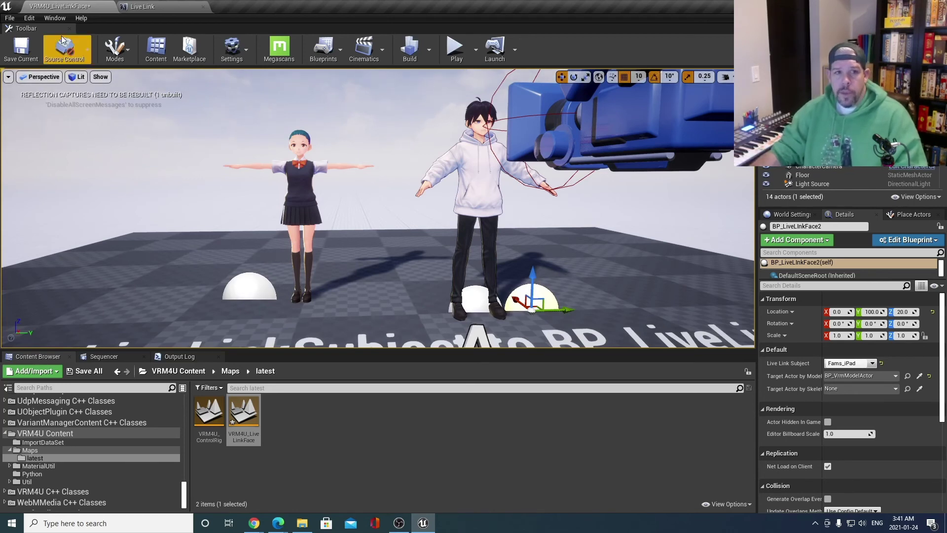
Check the Apple AR Face Tracking source and its subjects in Live Link, and return to the level.
click(54, 18)
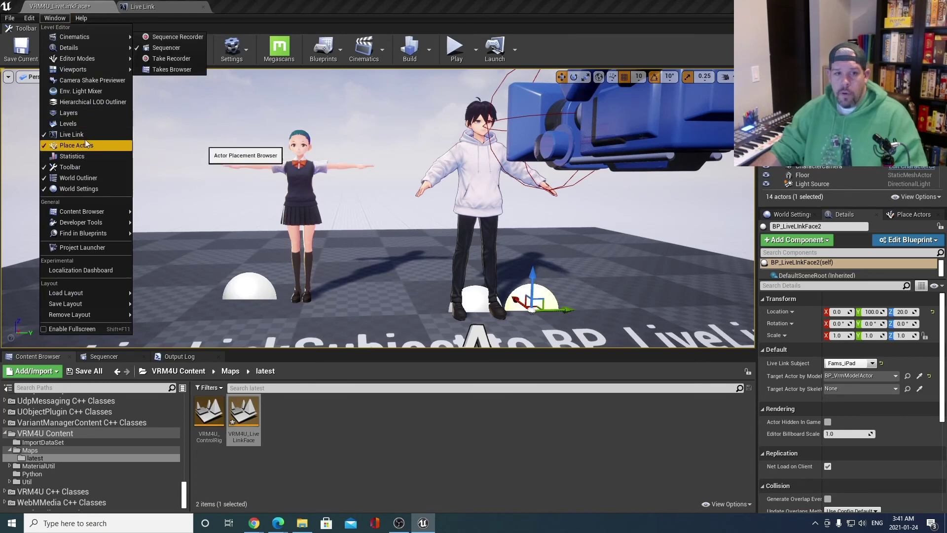
click(72, 135)
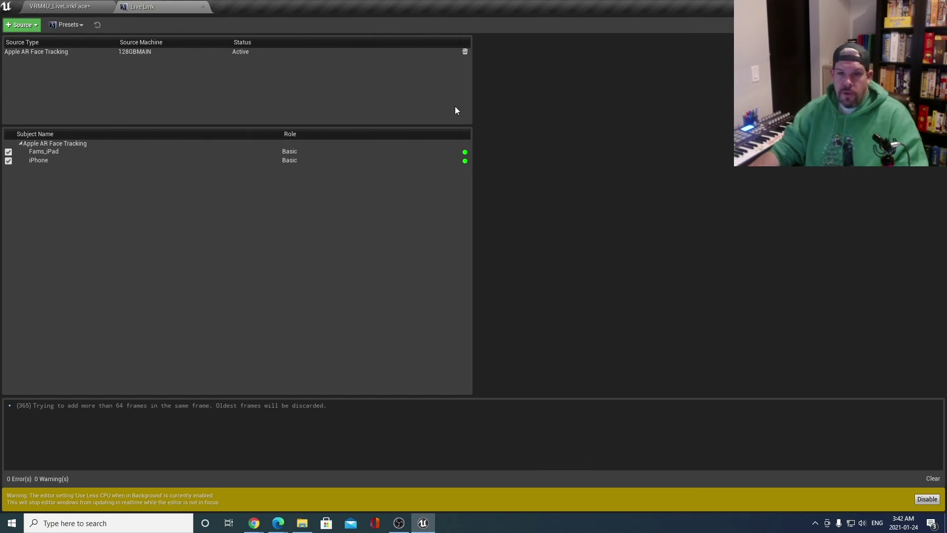
click(87, 6)
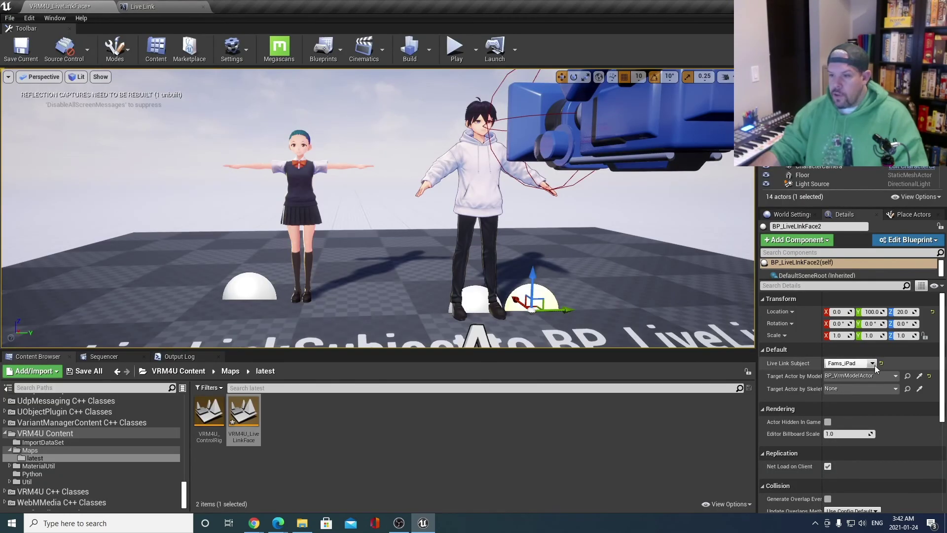
Set BP_LiveLInkFace2's Live Link Subject to iPhone and play-test the facial capture twice.
click(831, 365)
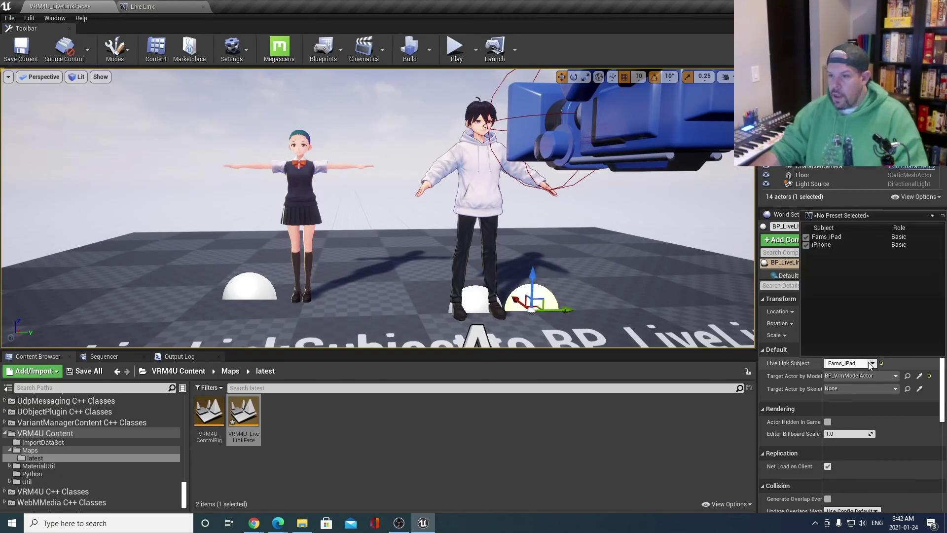
click(830, 245)
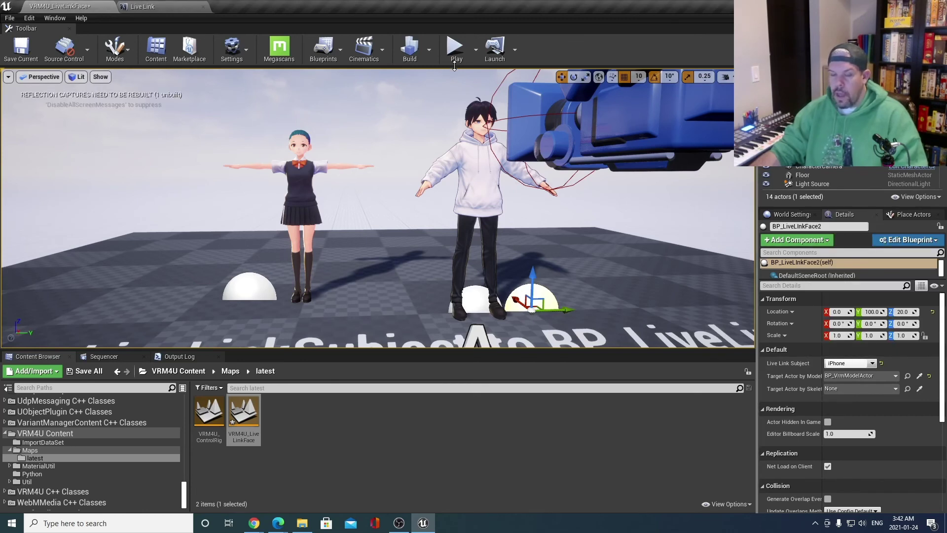
click(455, 47)
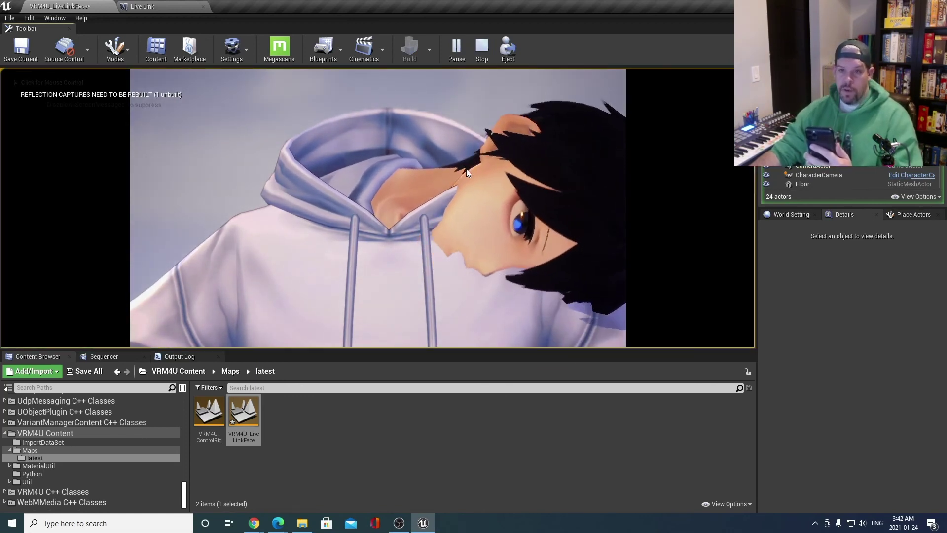
click(481, 50)
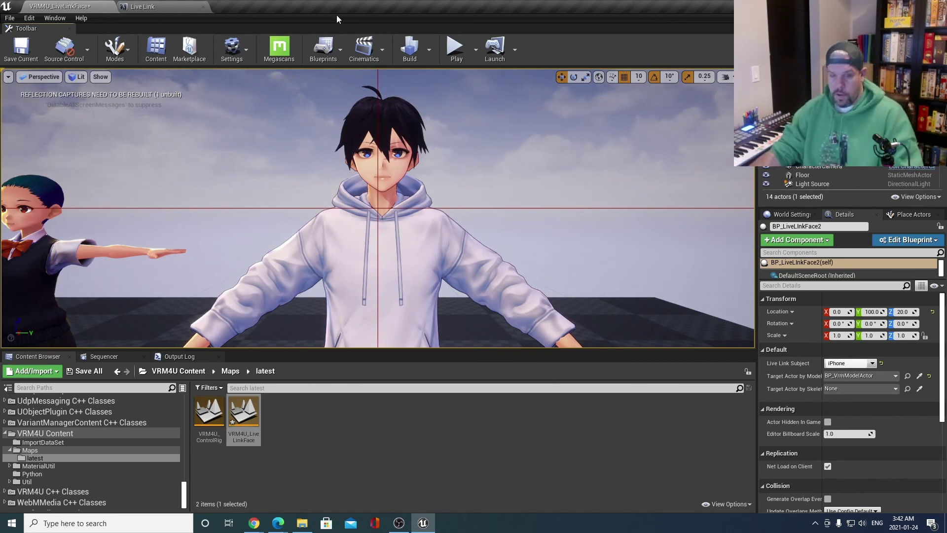
click(454, 47)
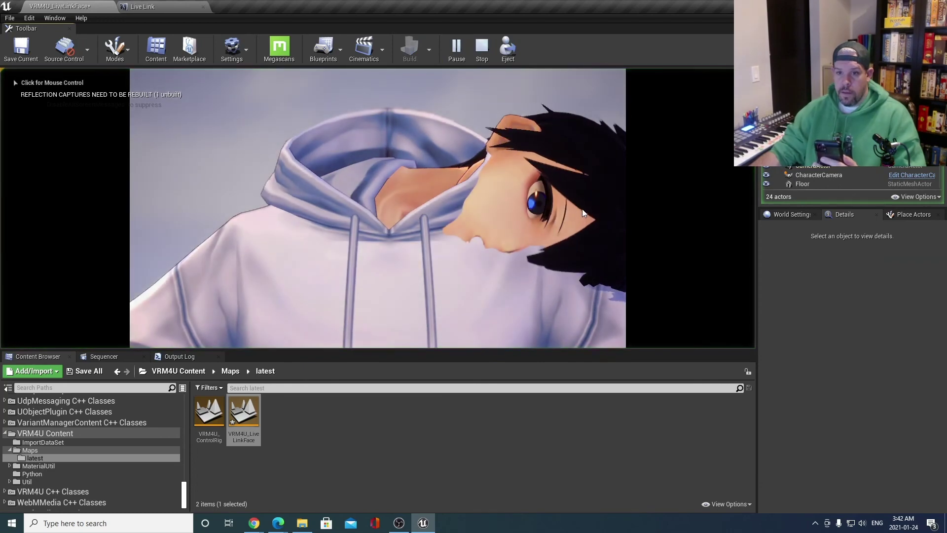
click(482, 55)
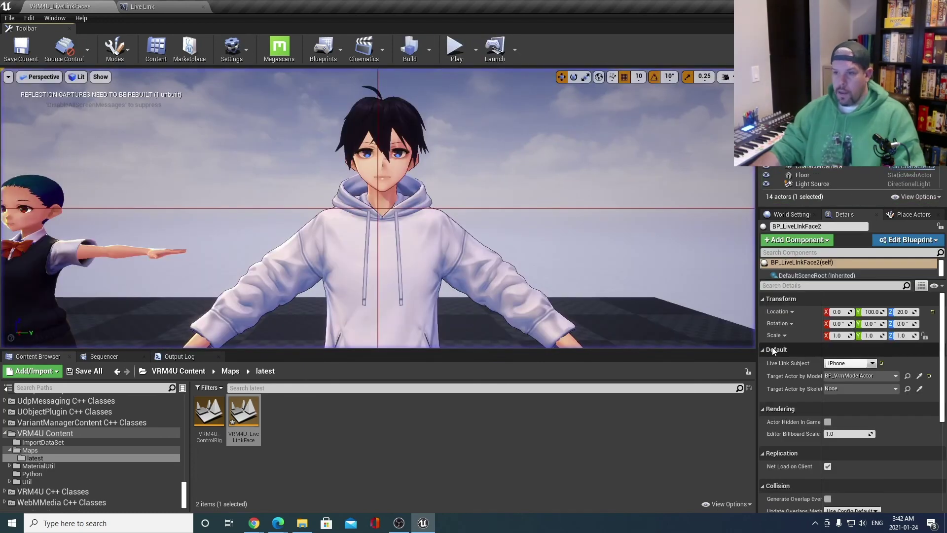
Switch BP_LiveLInkFace2's Live Link Subject to Fams_iPad and back to iPhone.
click(871, 363)
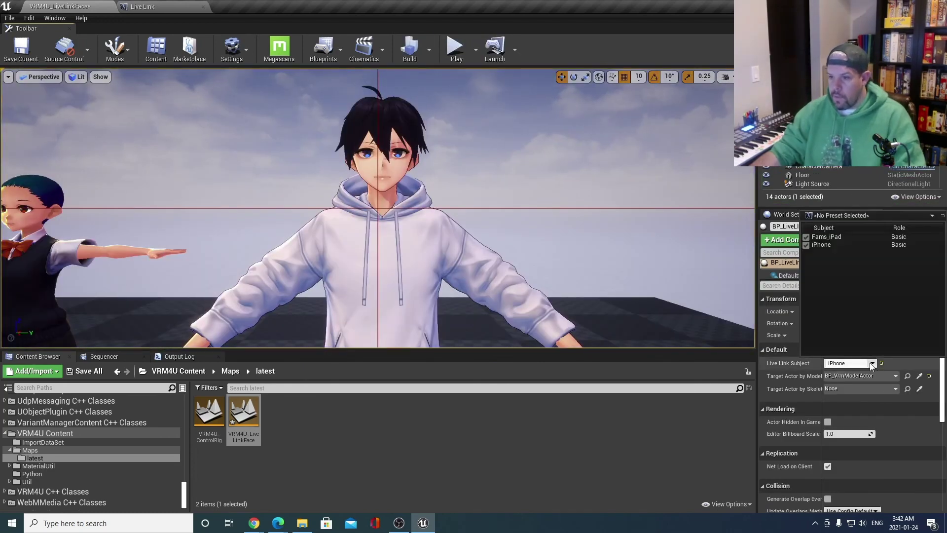
click(843, 244)
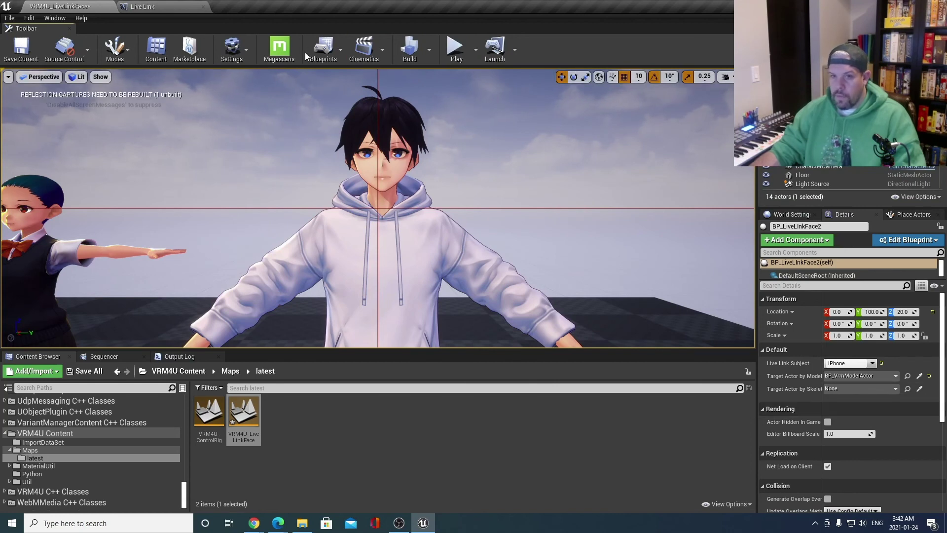
click(859, 363)
click(827, 237)
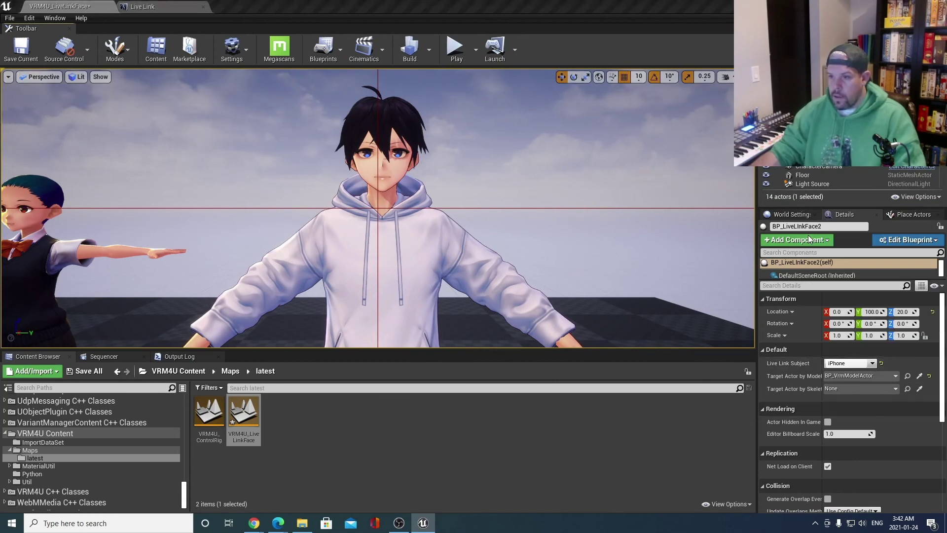
click(858, 363)
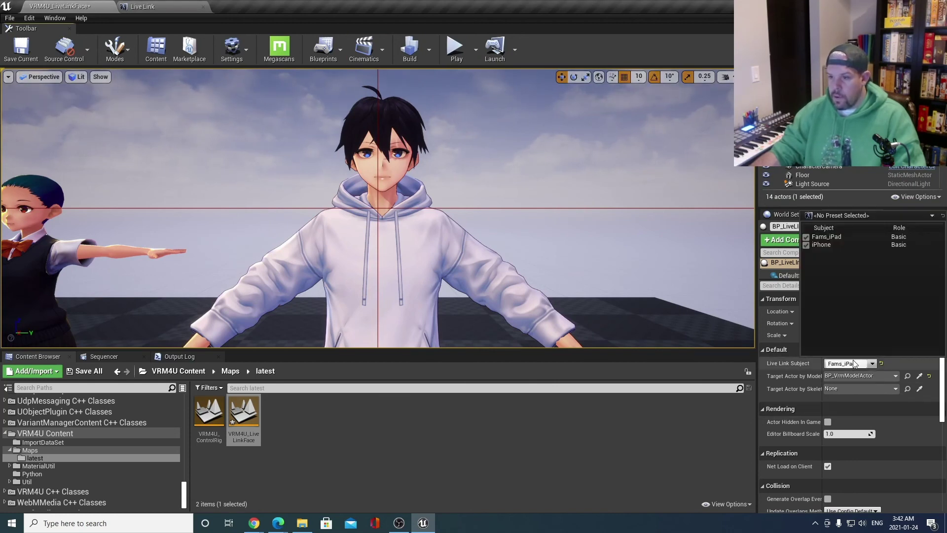
click(821, 245)
Disable the Fams_iPad subject in Live Link and save the VRM4U_LiveLinkFace level.
click(168, 7)
click(8, 151)
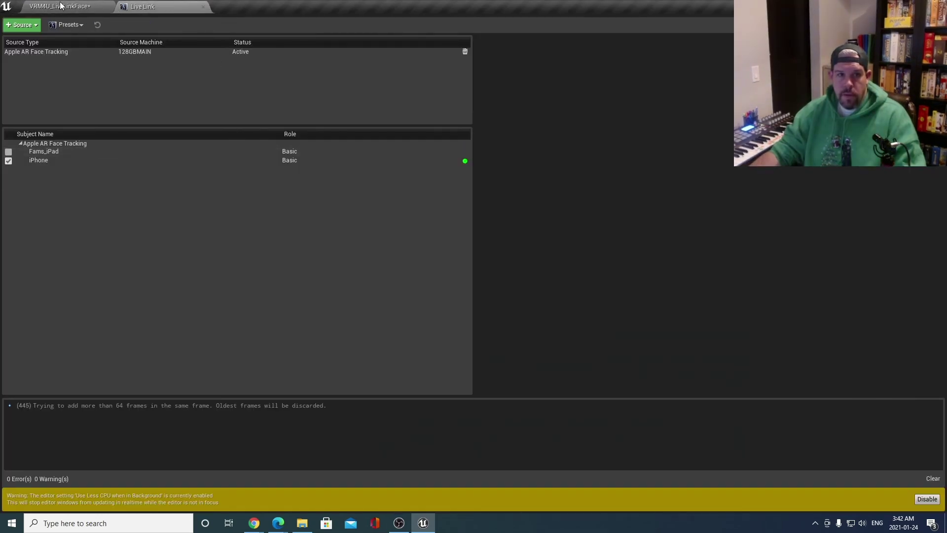
click(61, 6)
click(11, 60)
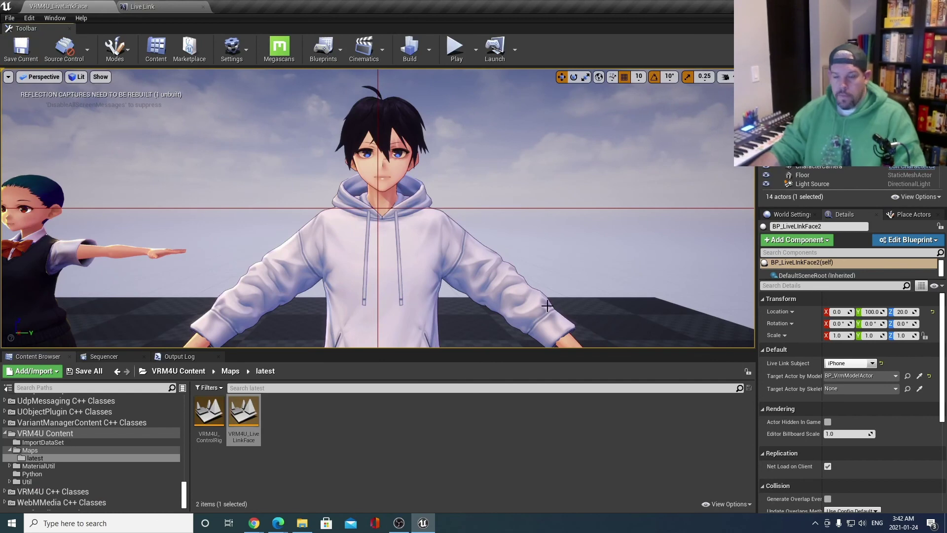
Play-test the iPhone facial capture with the camera framed on the hoodie character's face, and end the play test.
click(442, 52)
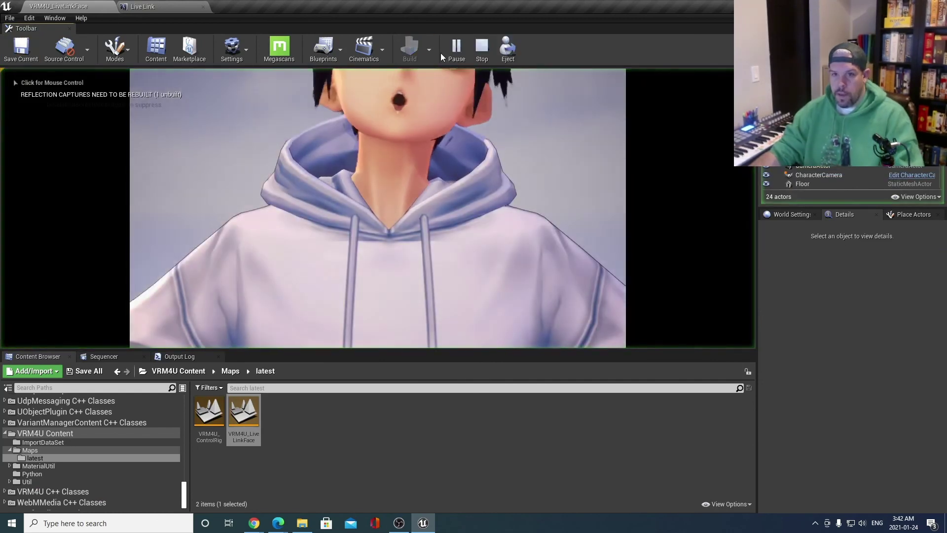
click(541, 228)
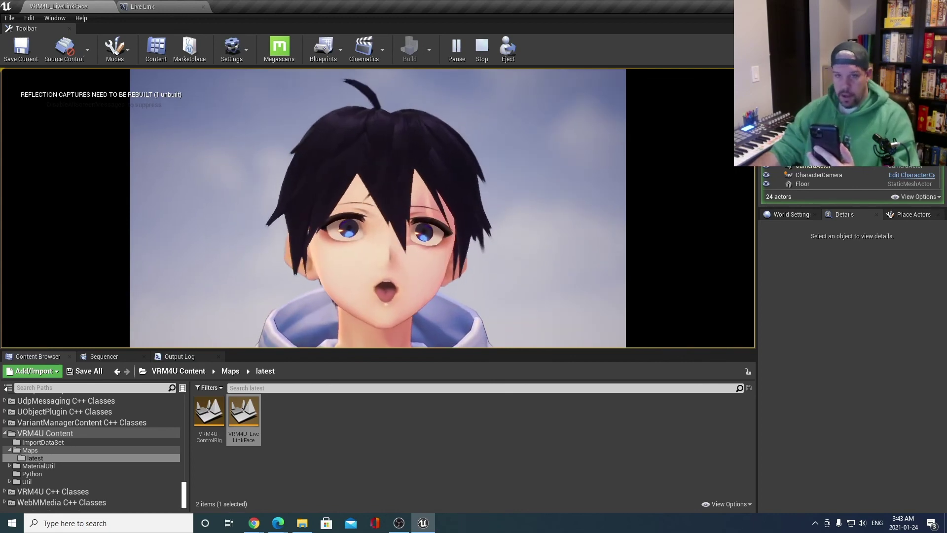
key(Escape)
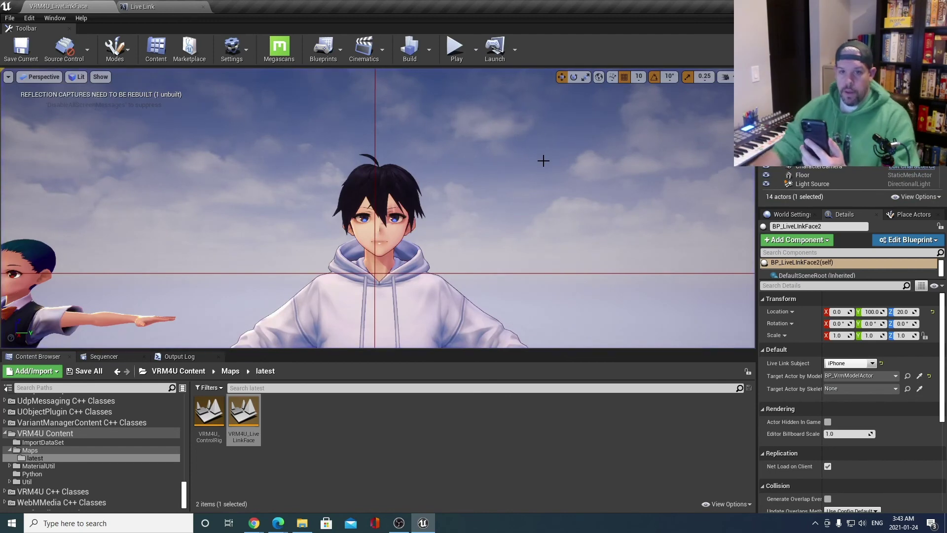
scroll(454, 218, down, 5)
right_drag(455, 218, 454, 218)
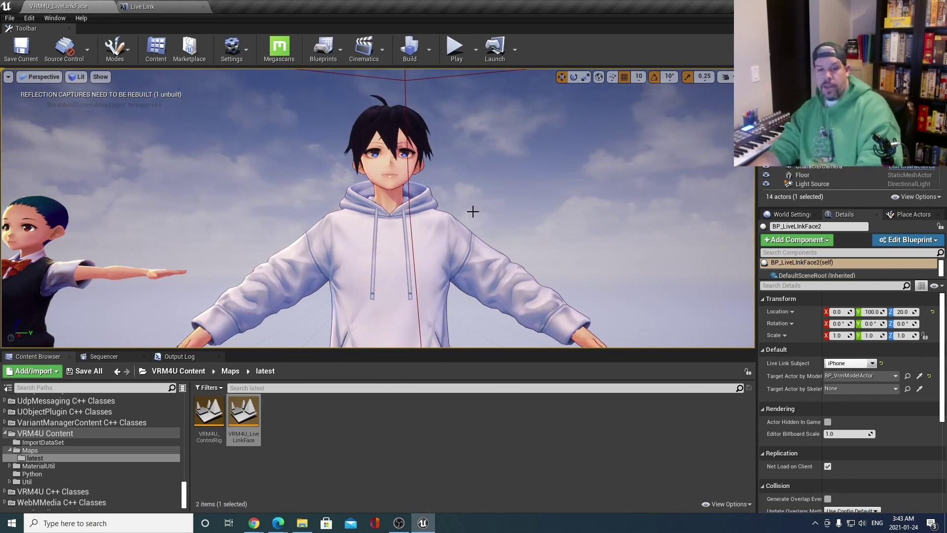
Open the VRM4U_sample map from the Maps folder of VRM4U Content and look over its sample characters.
click(52, 433)
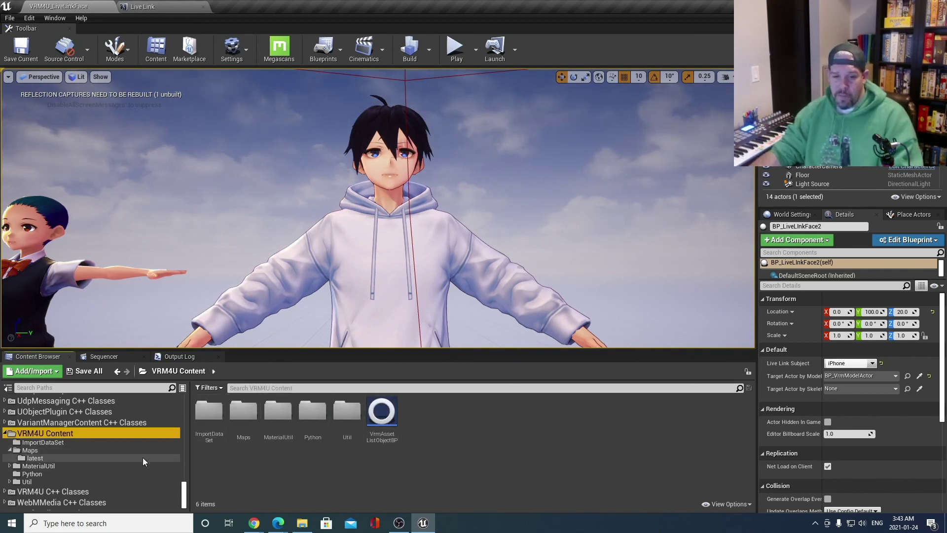
click(9, 450)
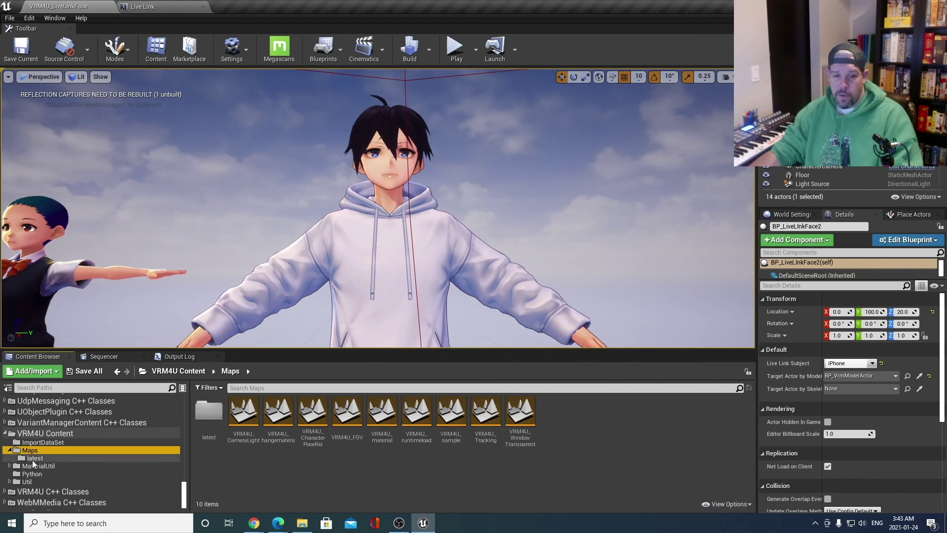
click(50, 435)
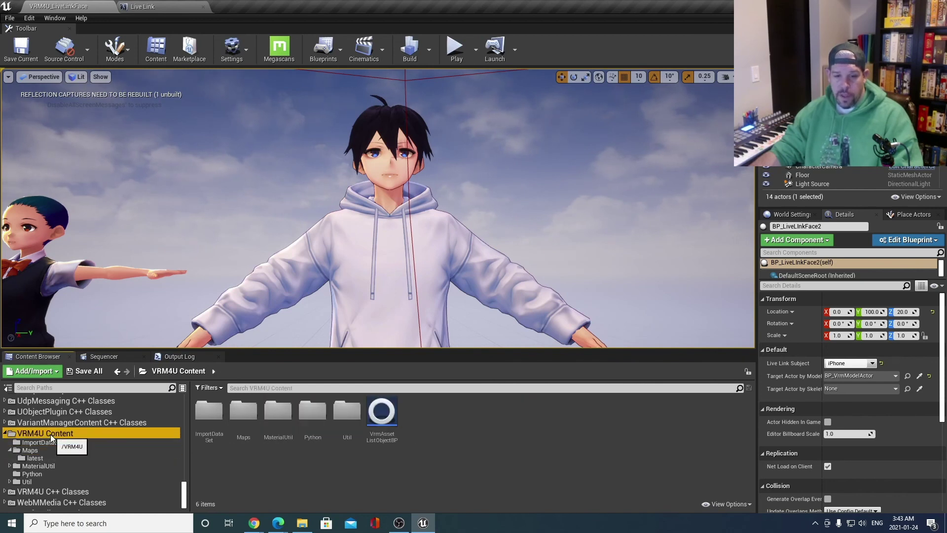
double_click(243, 412)
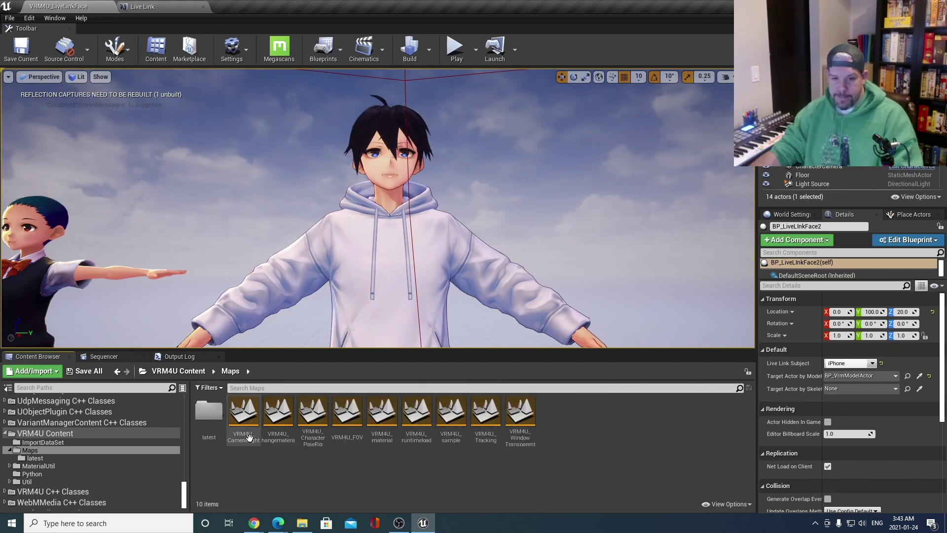
click(76, 433)
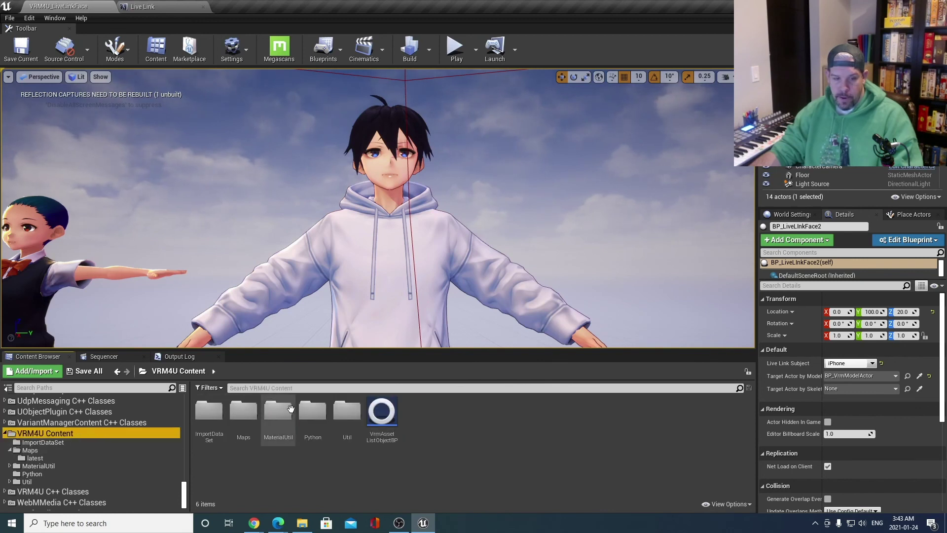
double_click(243, 412)
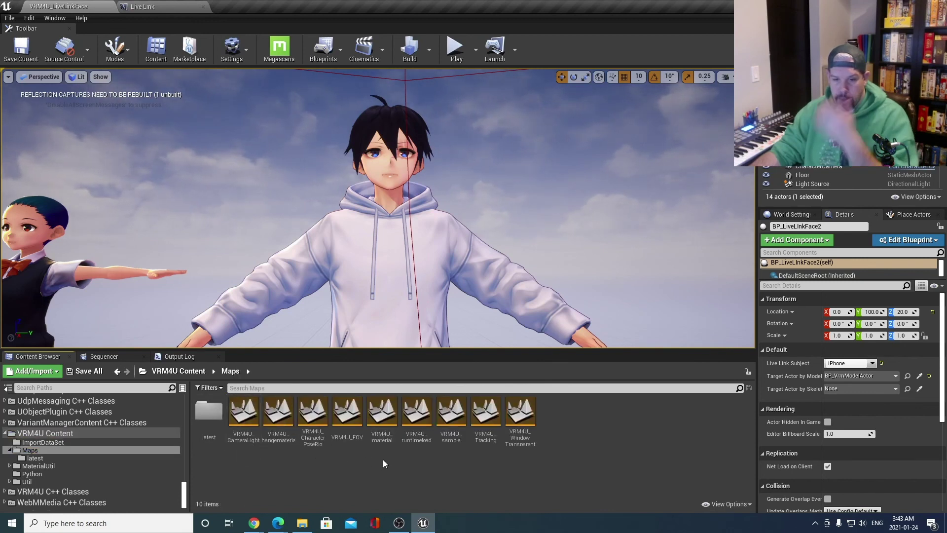
click(458, 413)
double_click(458, 414)
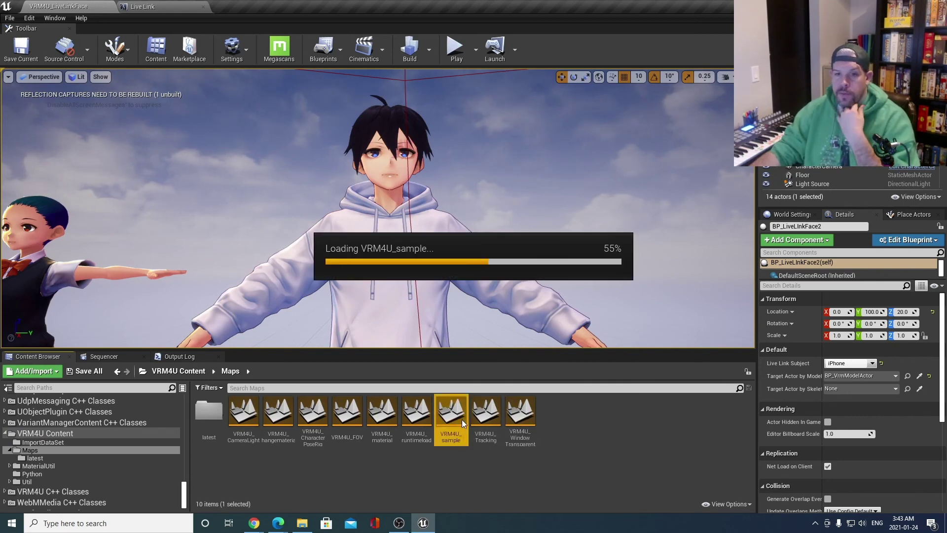
scroll(454, 250, up, 8)
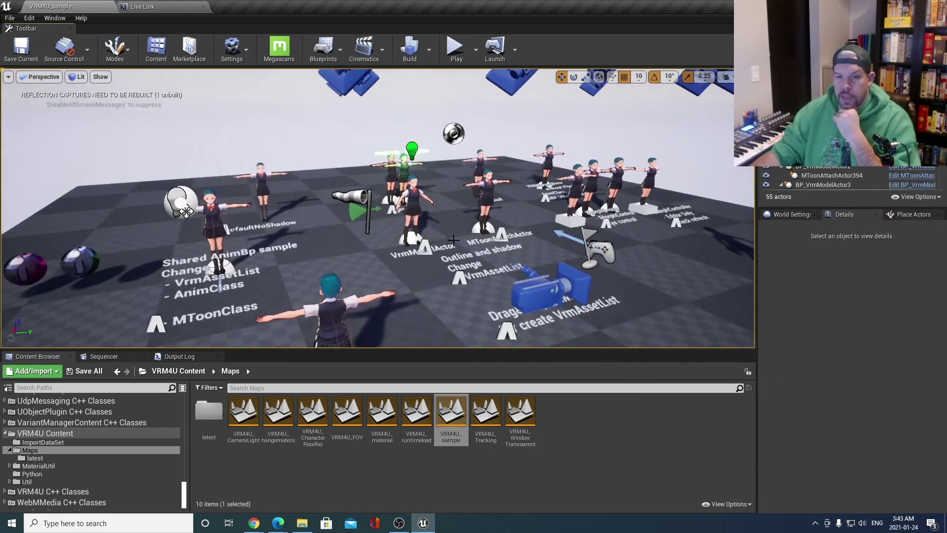
right_drag(454, 250, 410, 252)
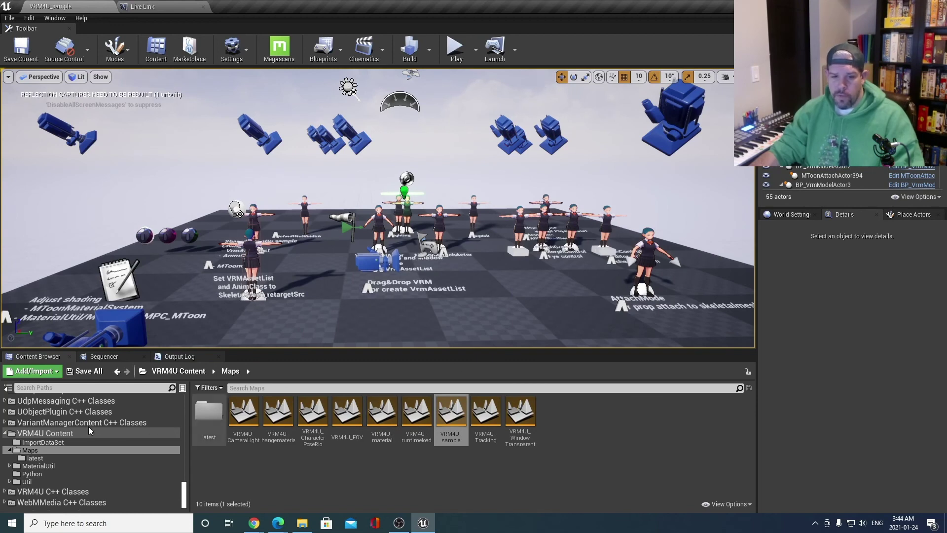
Inspect the latest and ImportDataSet folders of VRM4U Content, and view the Live Link sources and subjects.
click(55, 457)
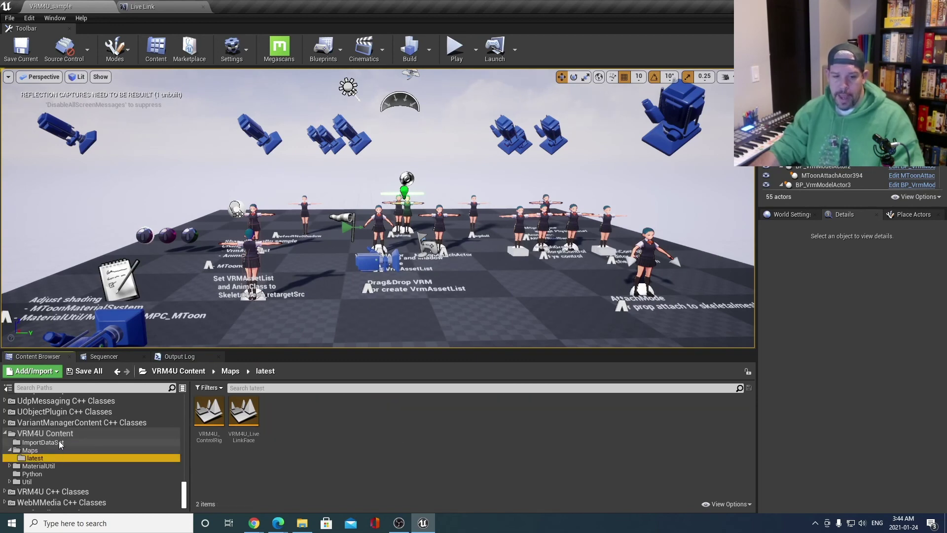
click(58, 442)
scroll(50, 456, down, 1)
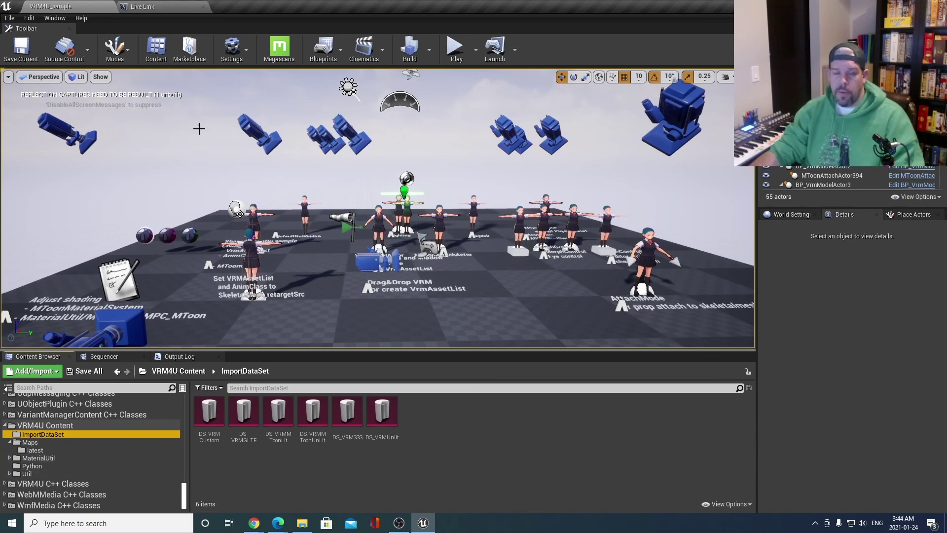
click(166, 5)
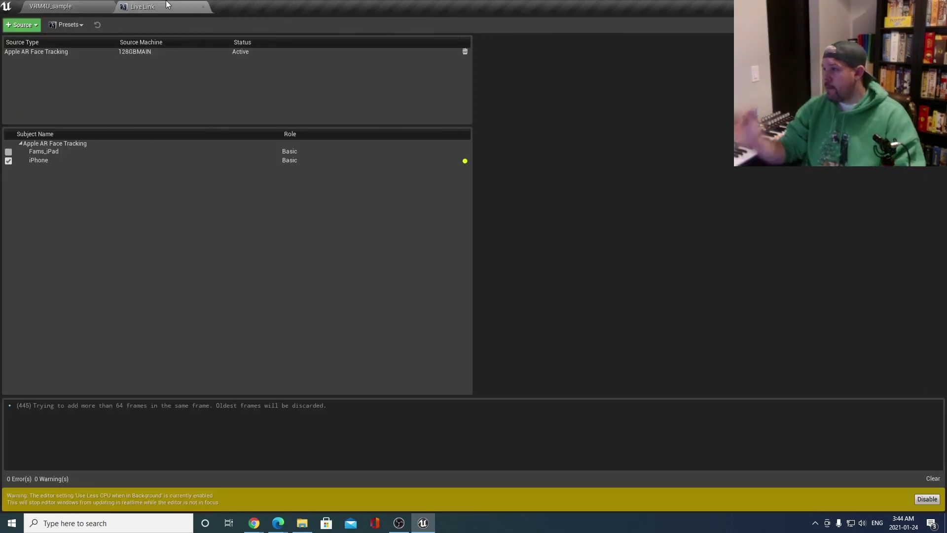